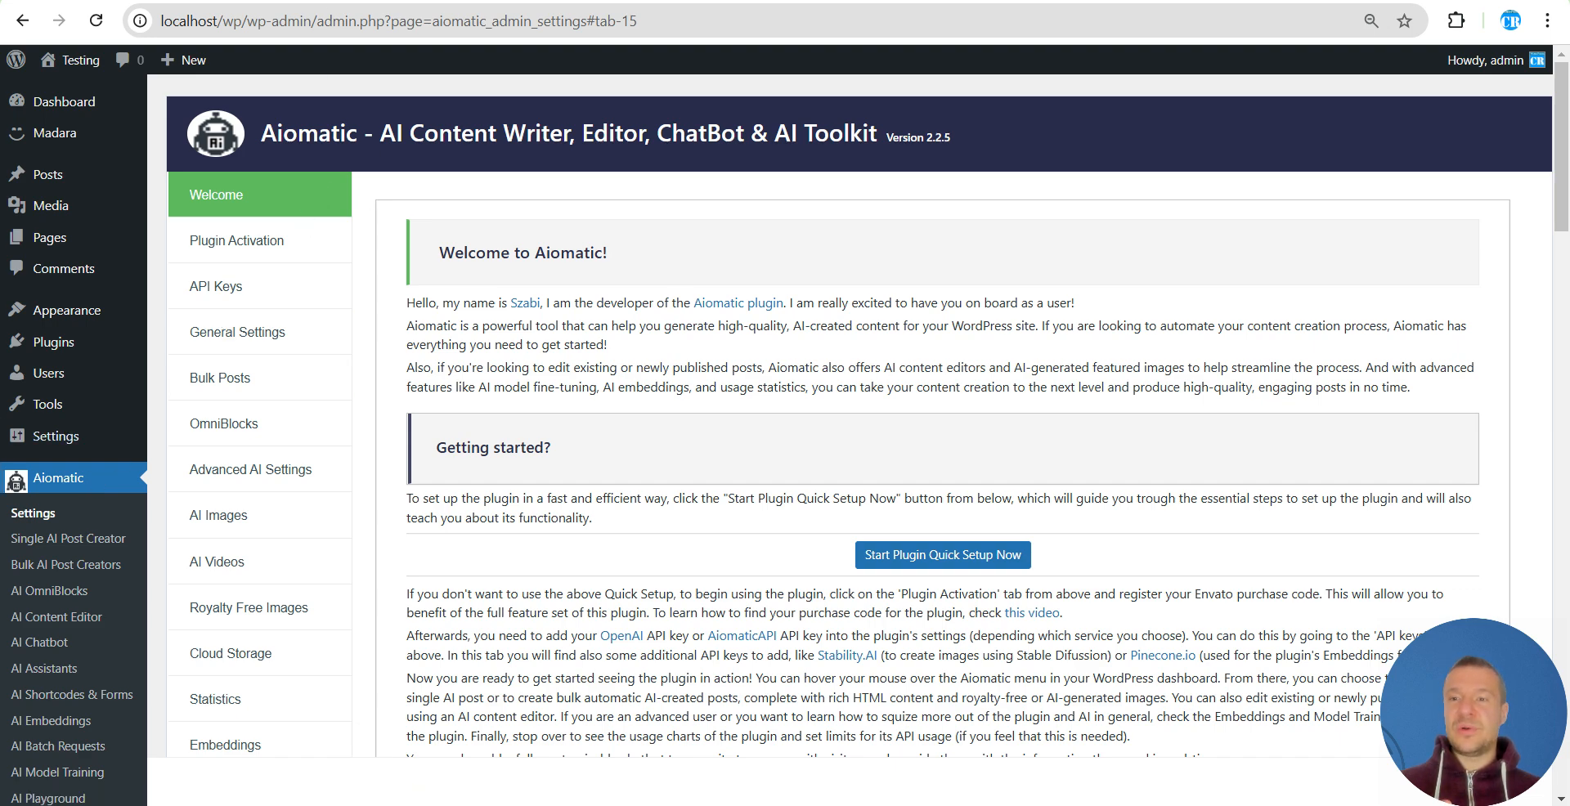
Open Aiomatic's AI Chatbot page in a separate browser tab and send "hi!" to the preview chatbot.
scroll(390, 322, "down", 6)
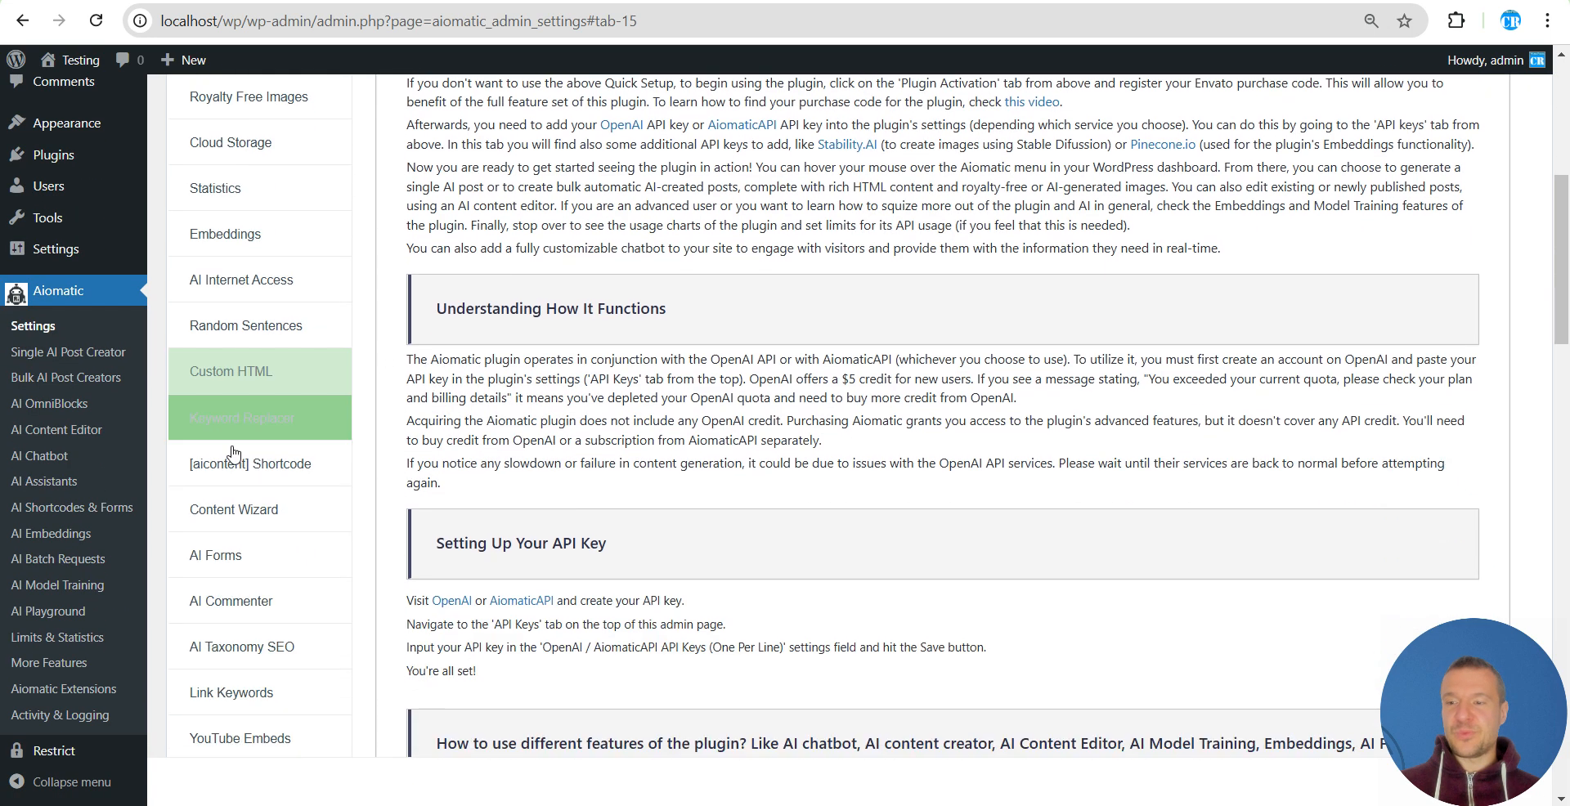
left_click(55, 455)
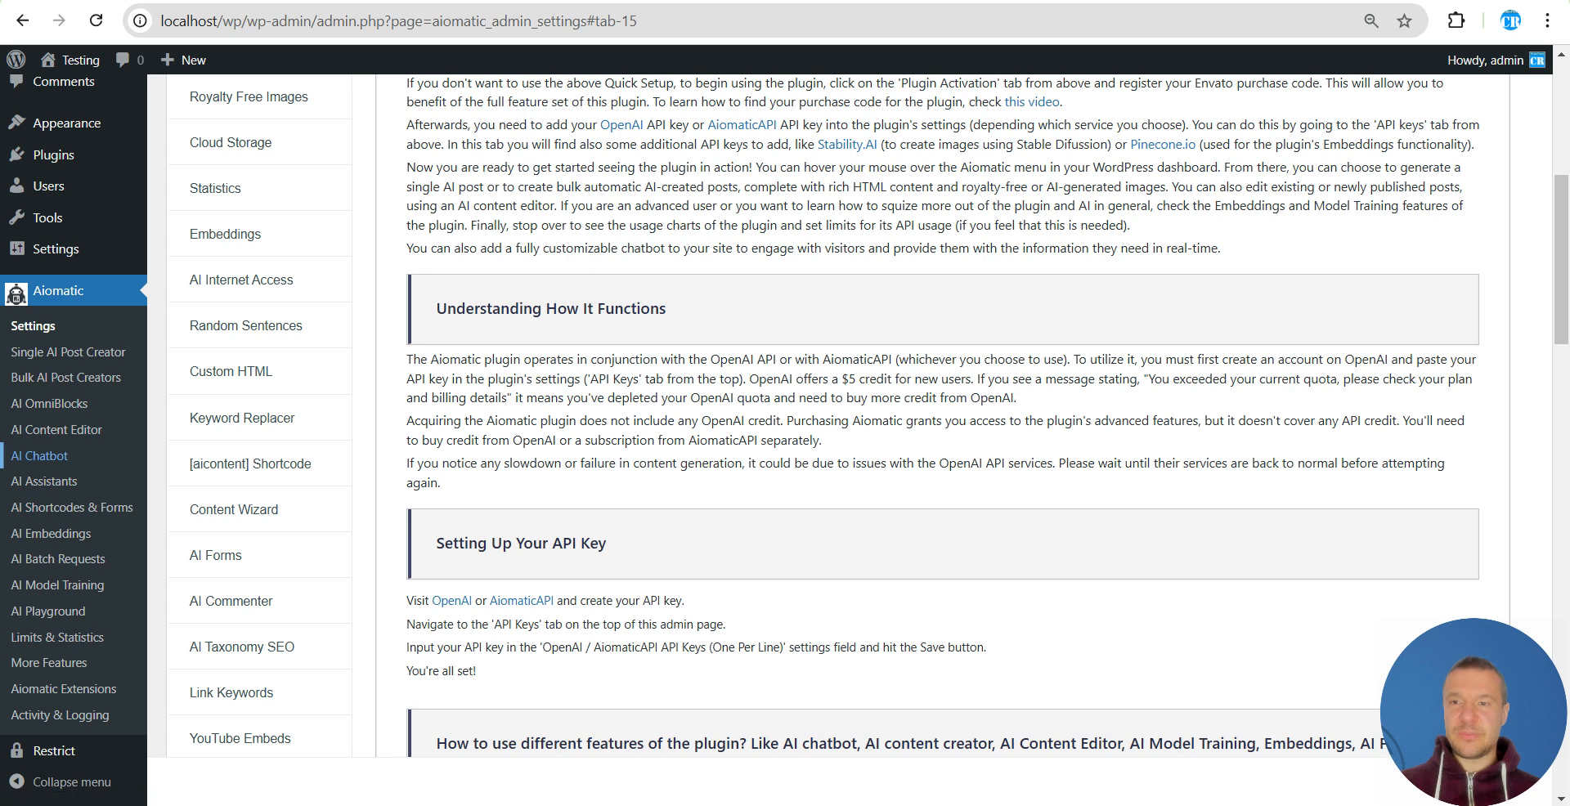
scroll(550, 420, "down", 4)
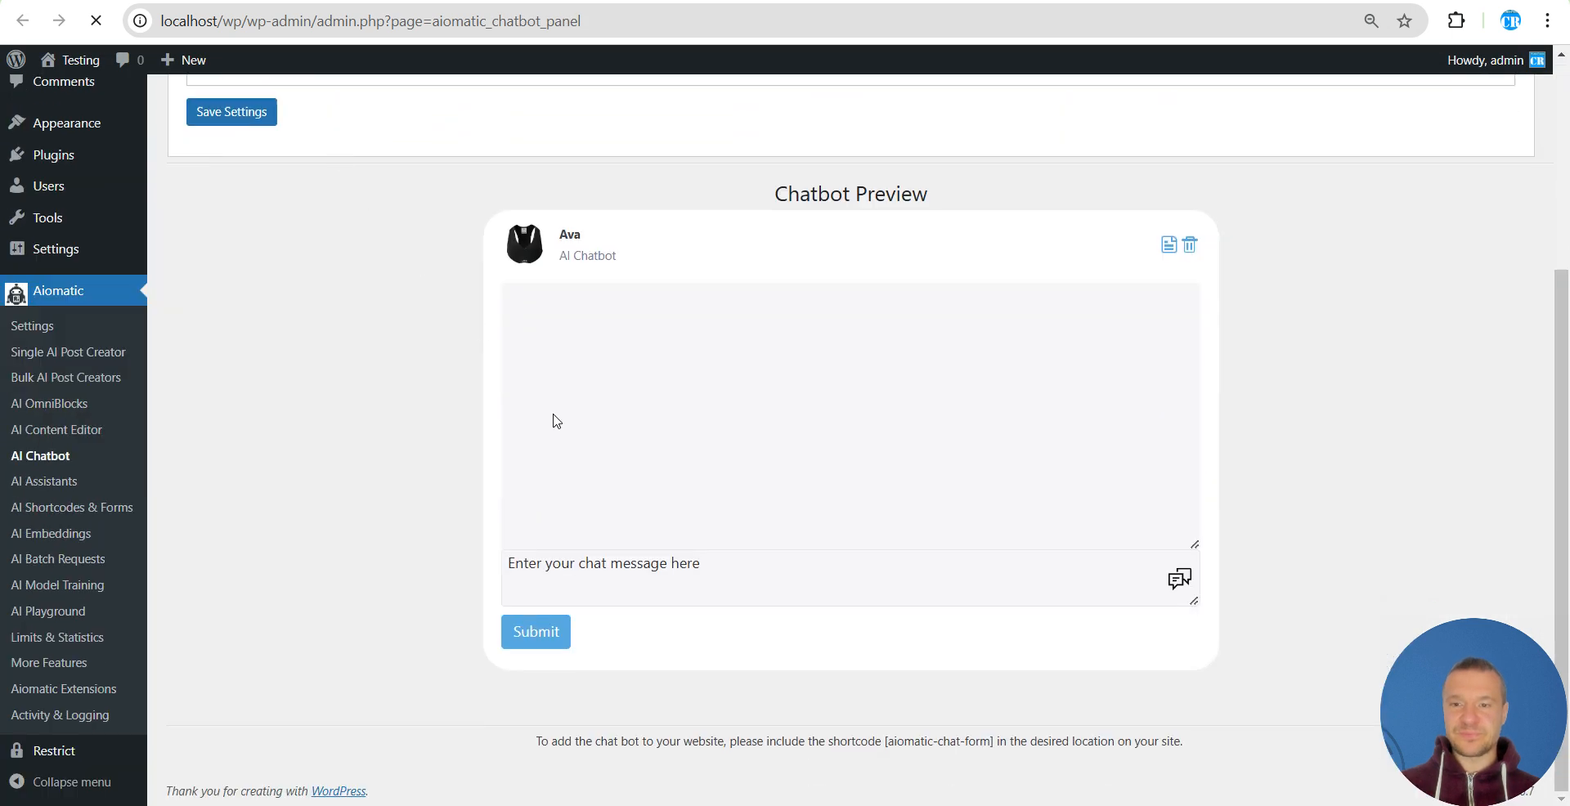
left_click(605, 580)
type("hi!")
key("Return")
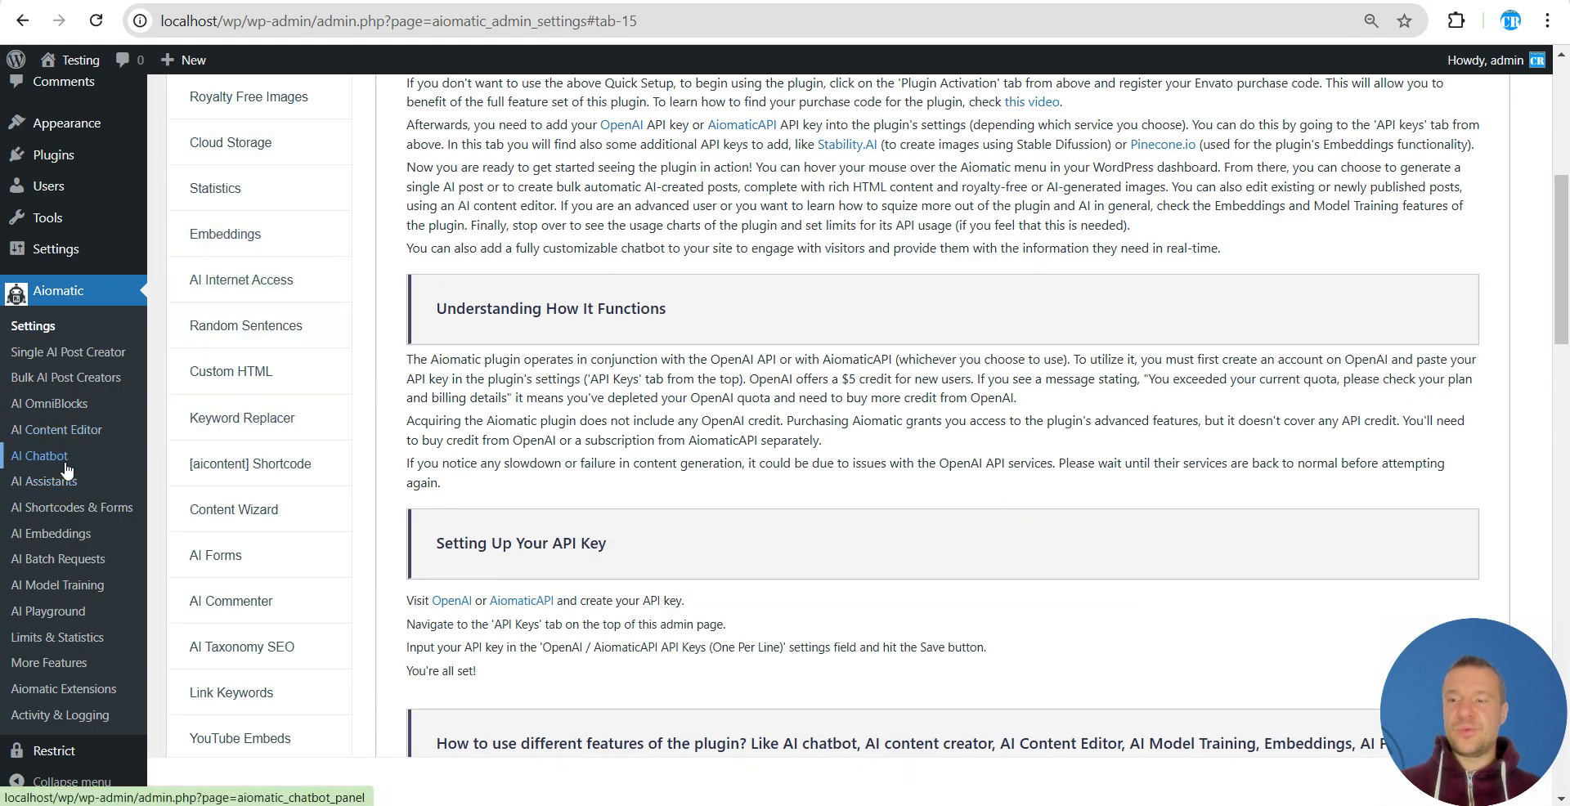
Examine the Restrict plugin's membership levels and the memberships assigned to the basic level.
scroll(675, 405, "up", 4)
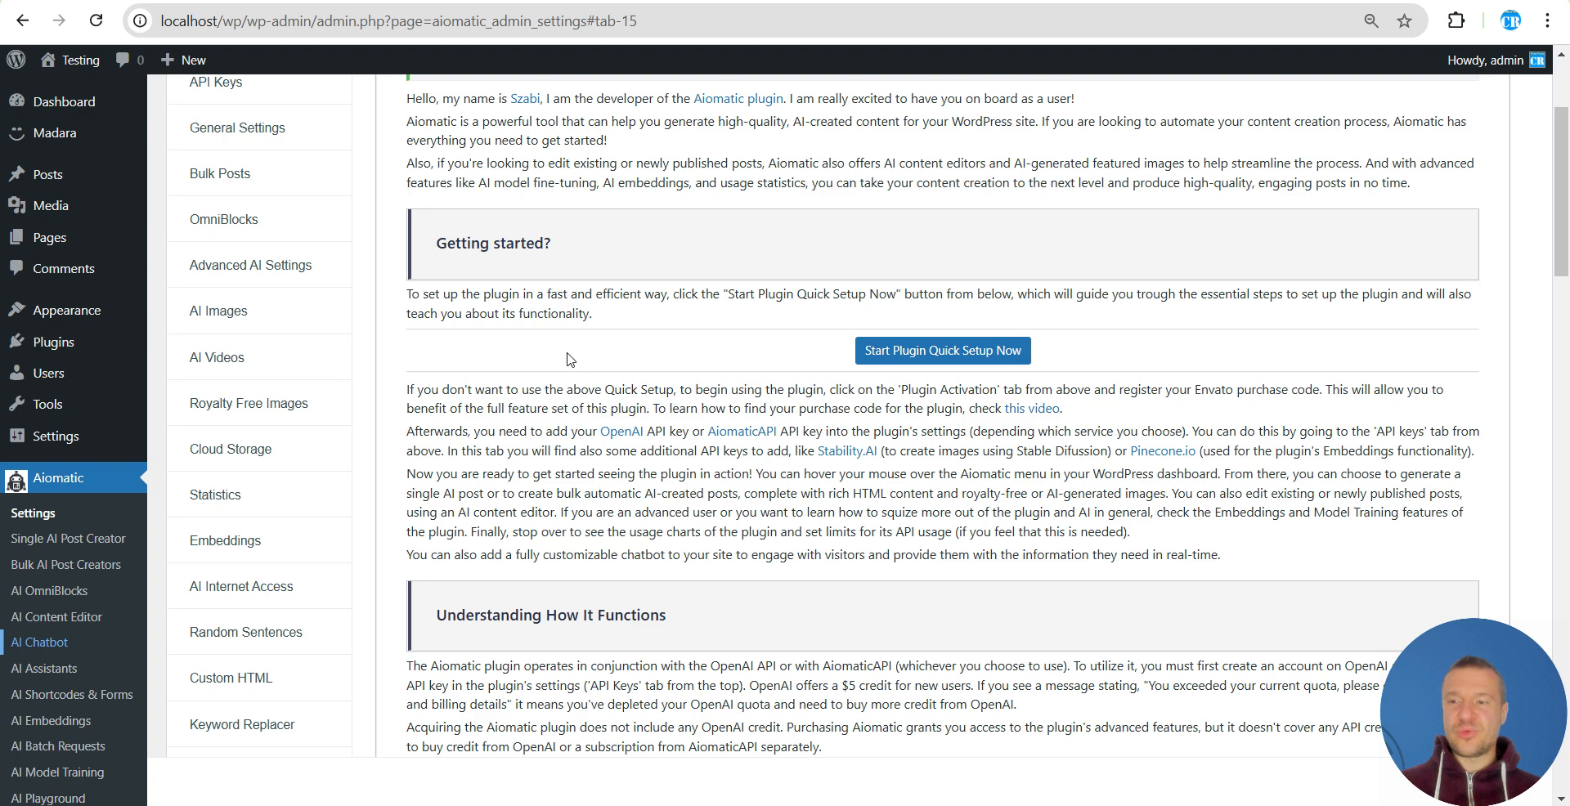
scroll(114, 343, "down", 6)
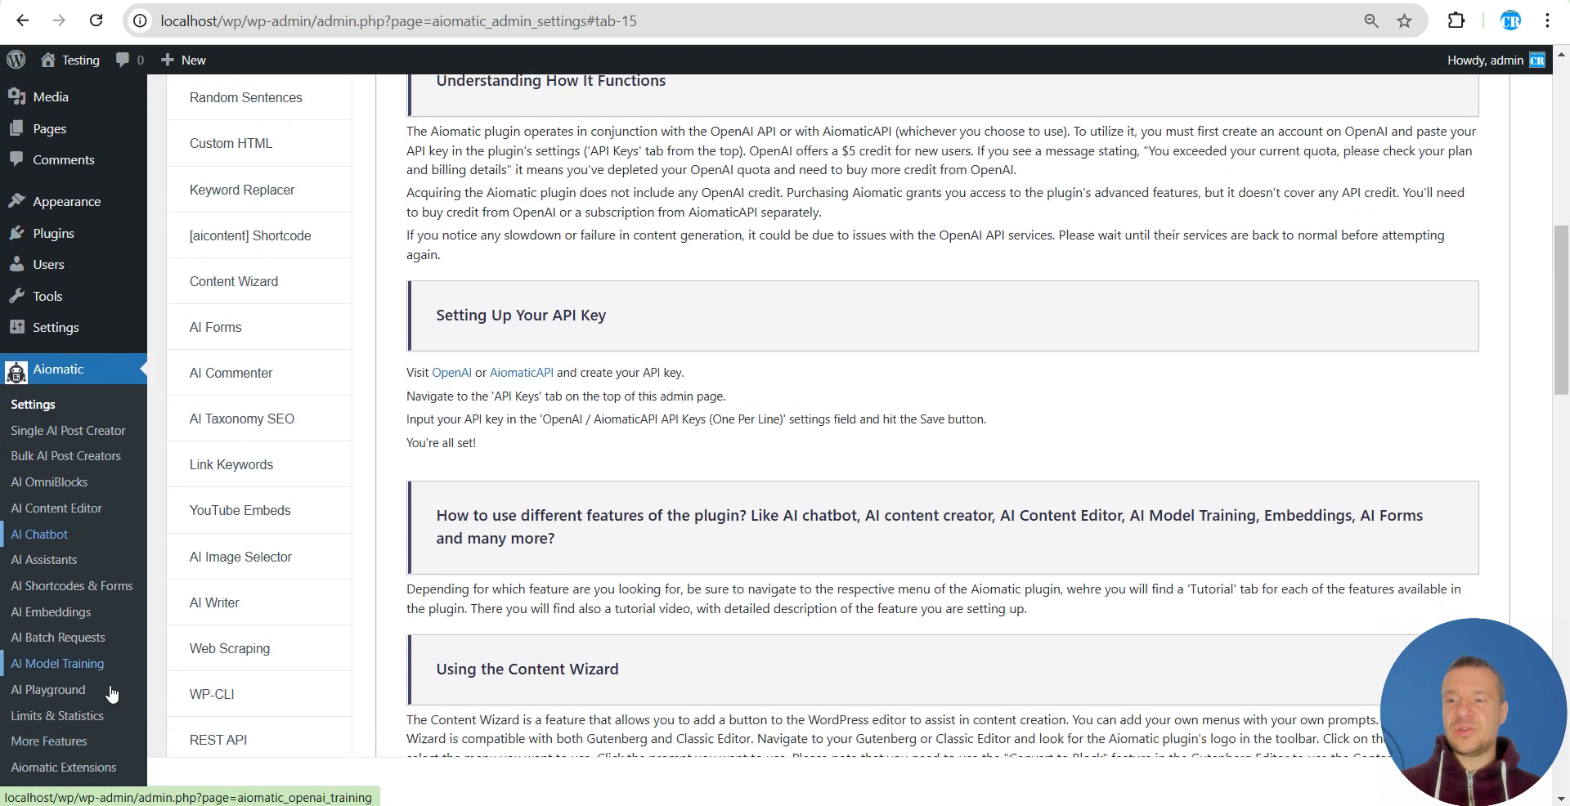
scroll(112, 693, "down", 2)
mouse_move(45, 748)
scroll(51, 758, "down", 1)
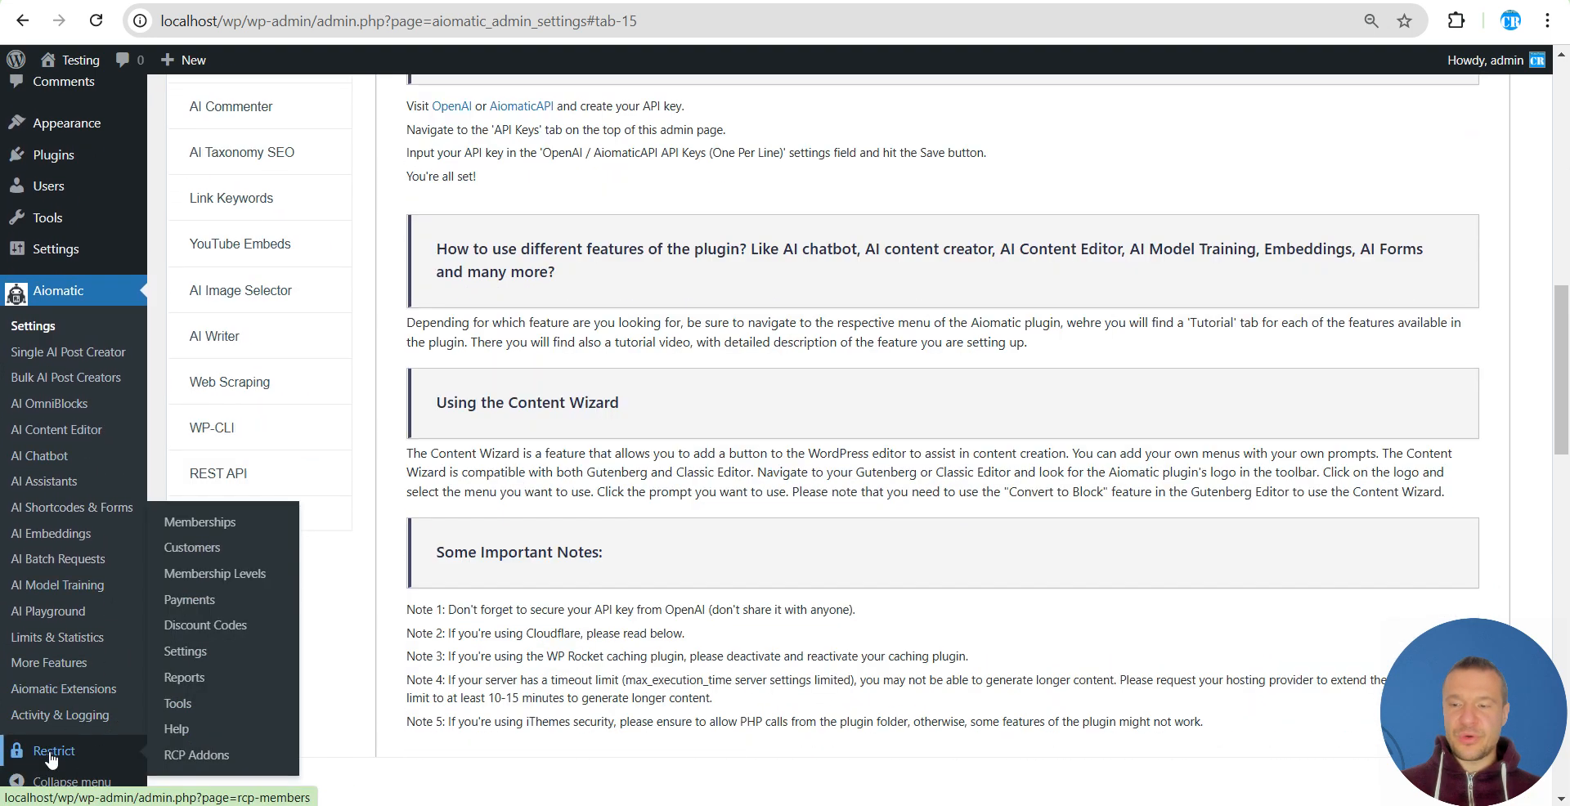
left_click(51, 759)
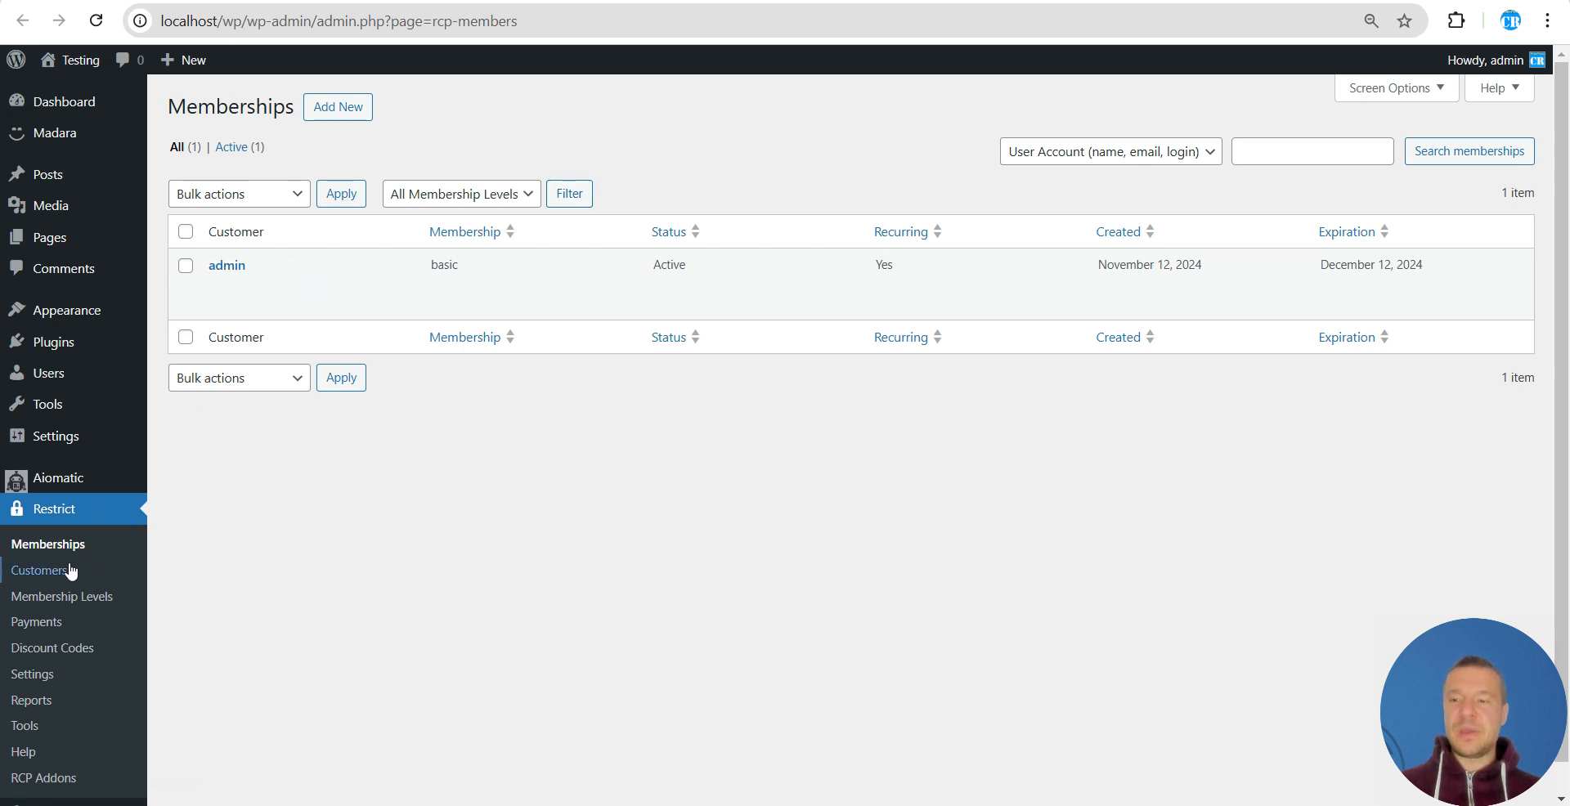
left_click(57, 599)
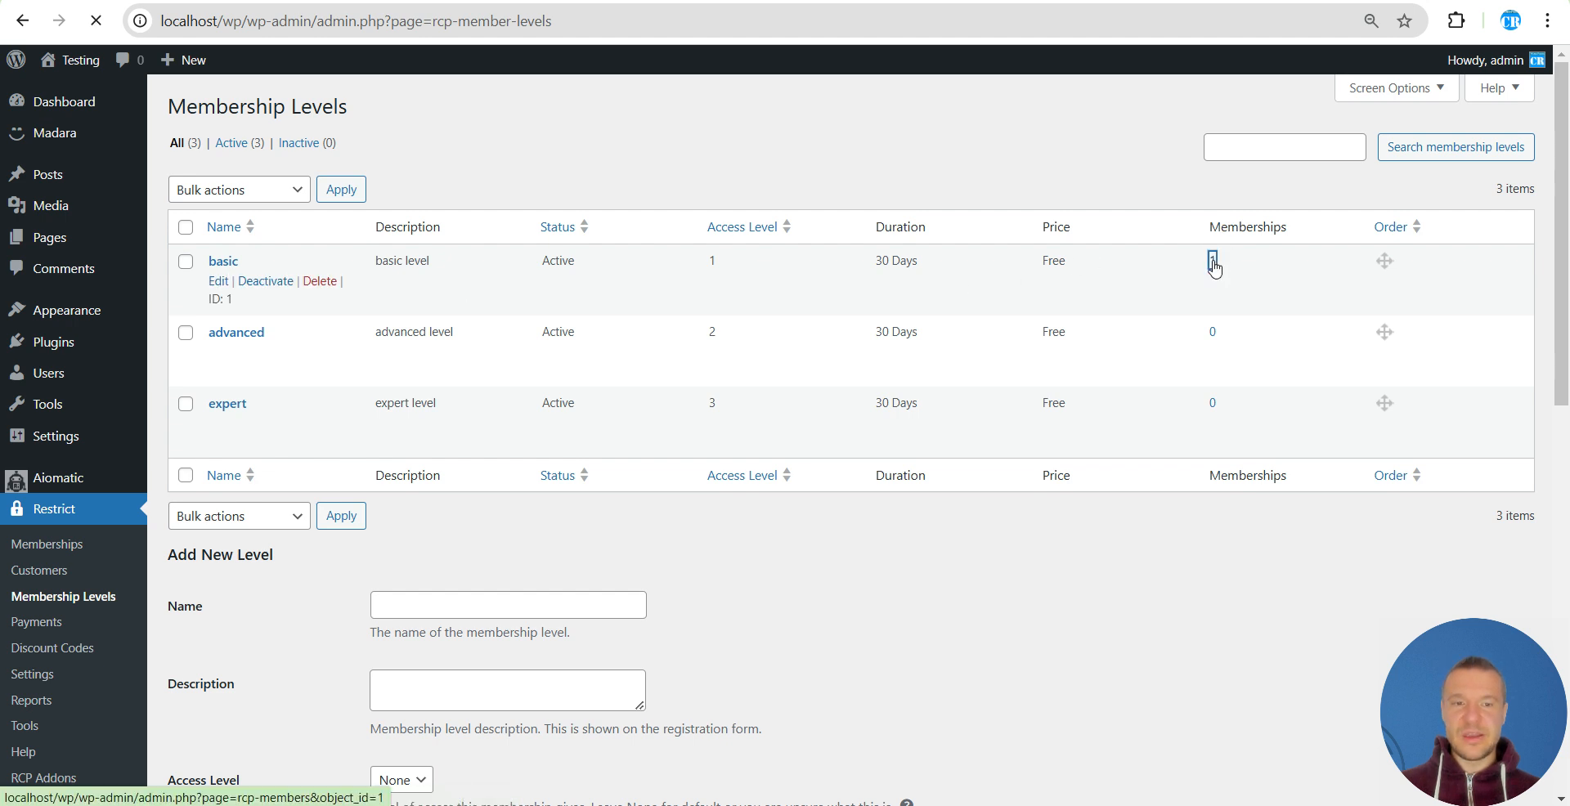
left_click(1212, 260)
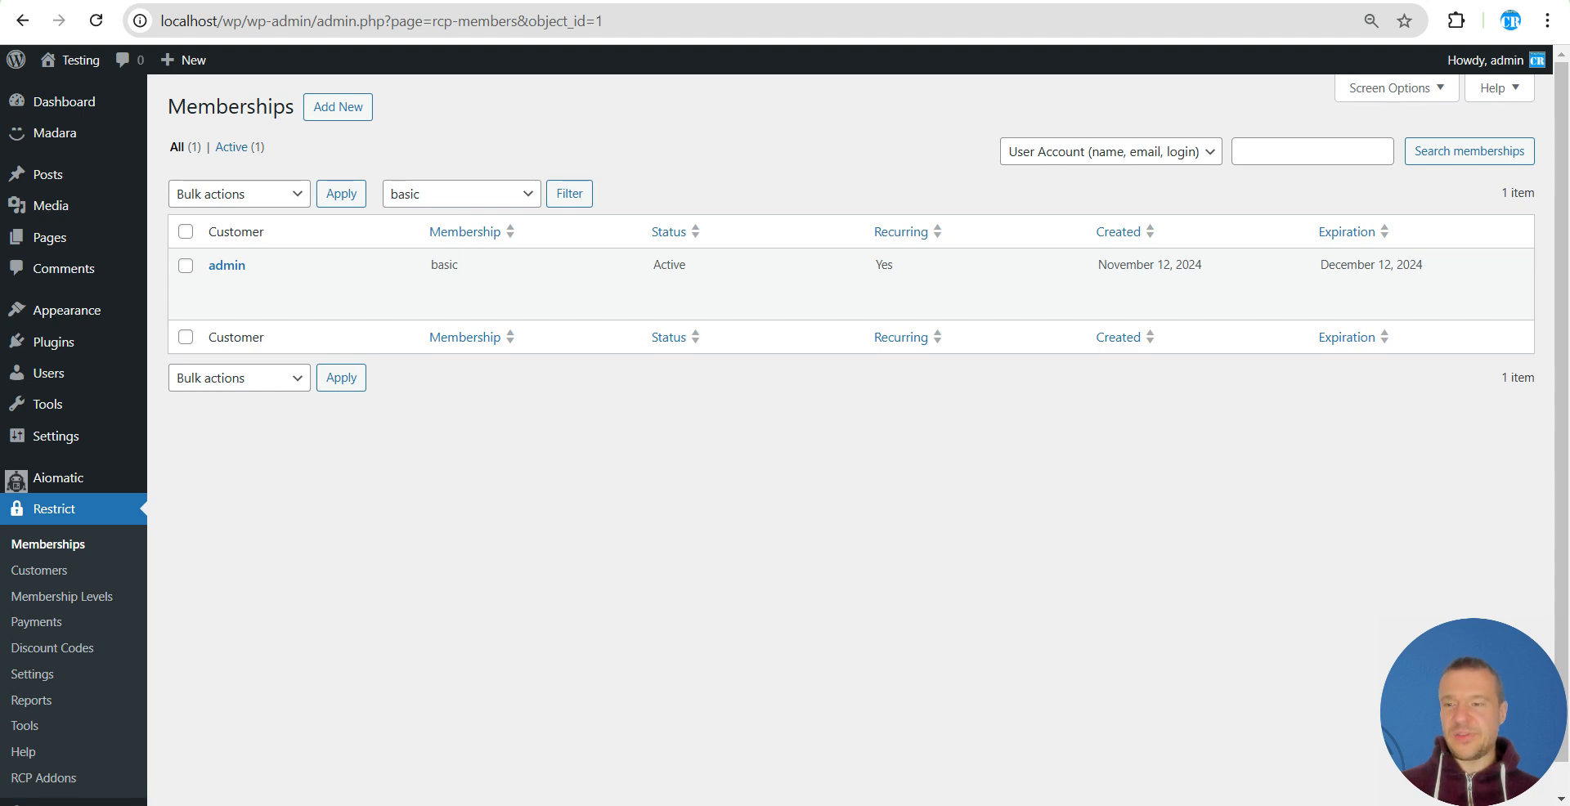
Return to the Aiomatic settings and open the AI usage limits in Limits & Statistics, locating the Rule Based Restrictions.
left_click(315, 1)
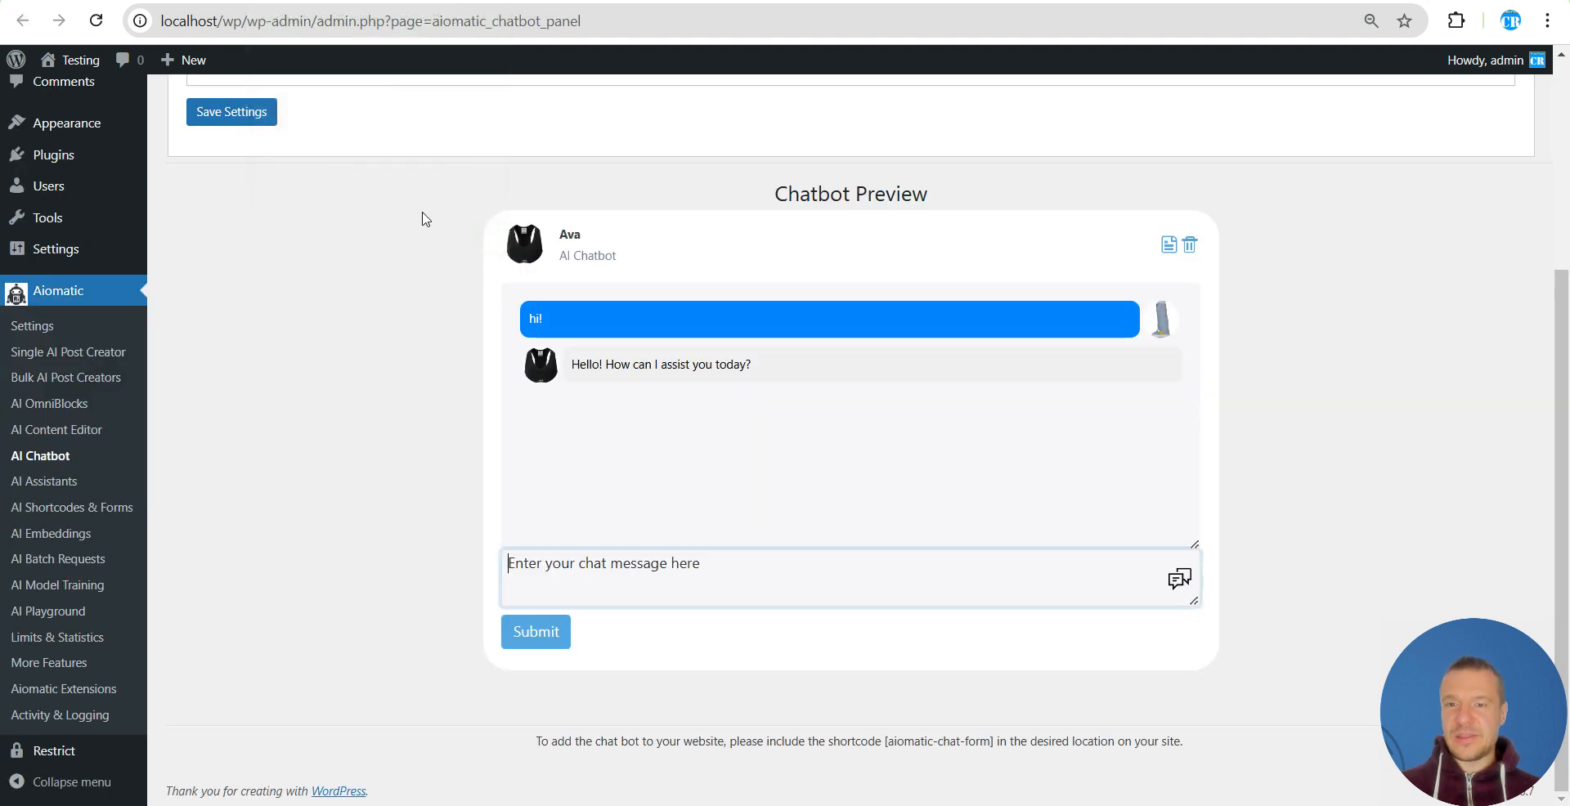
left_click(164, 1)
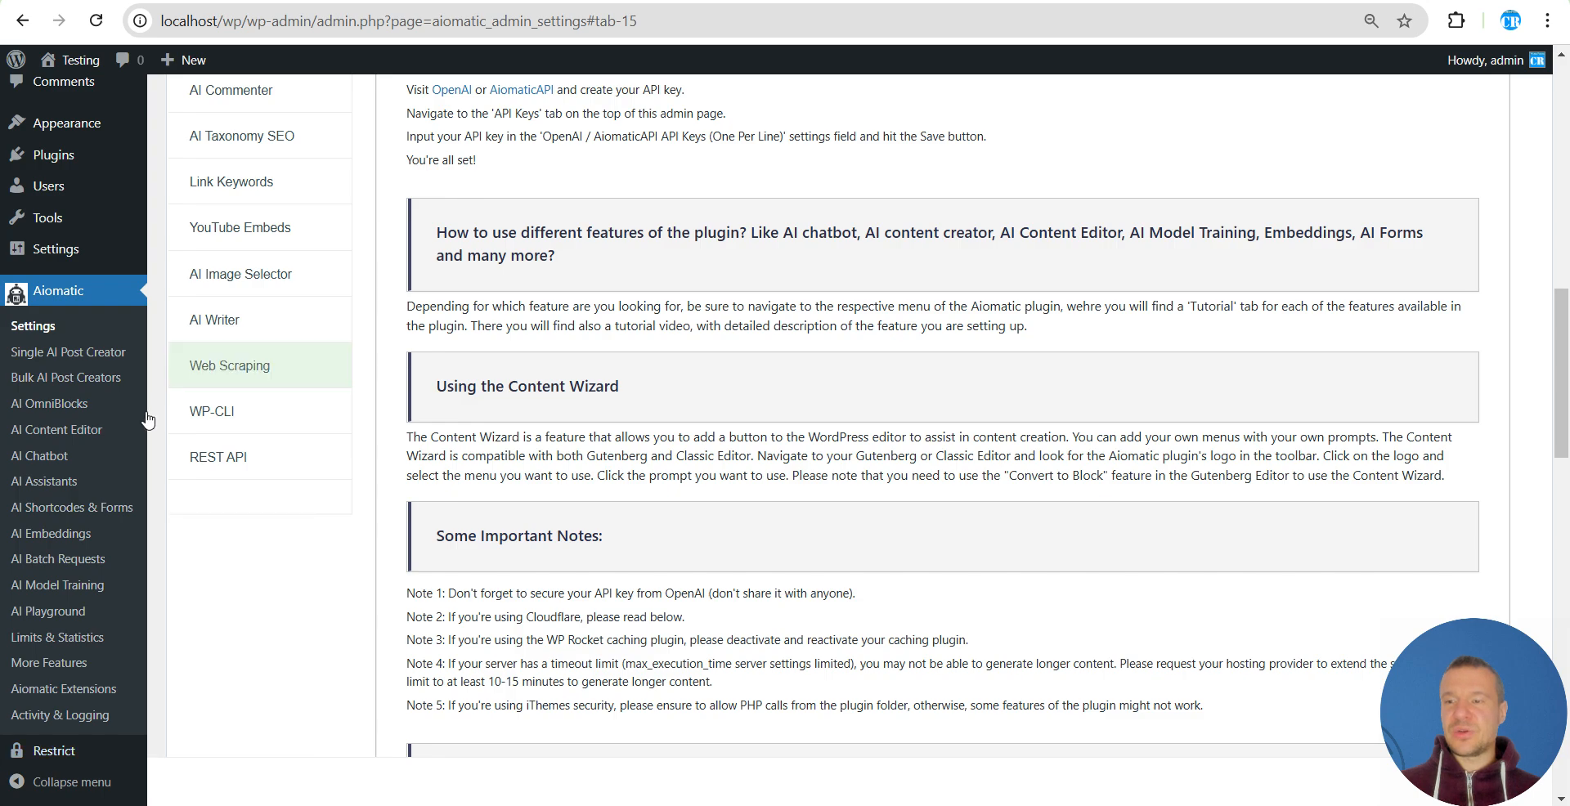
scroll(61, 482, "up", 4)
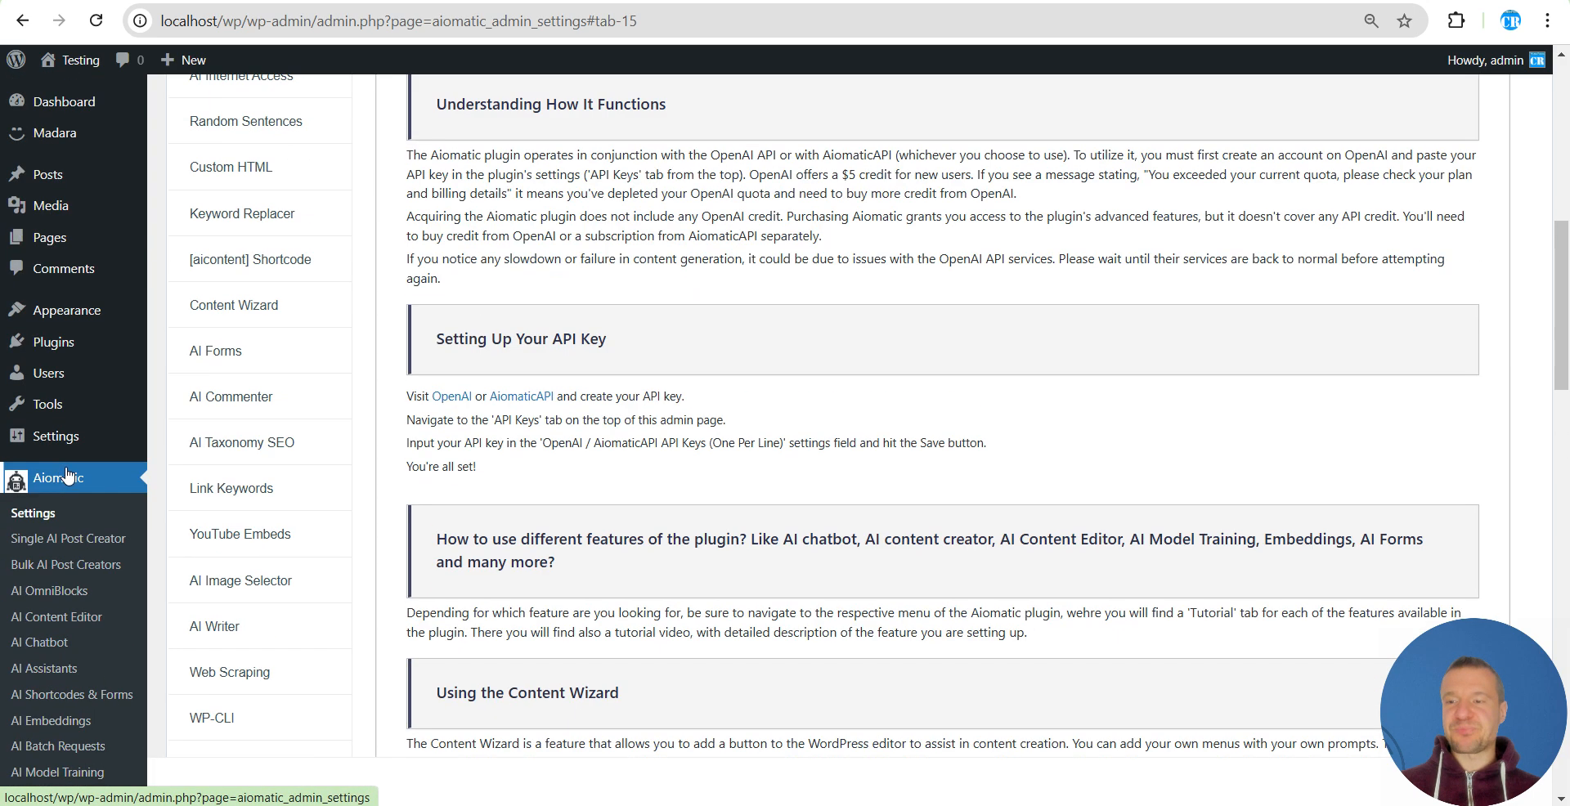
scroll(423, 422, "up", 5)
scroll(72, 458, "down", 5)
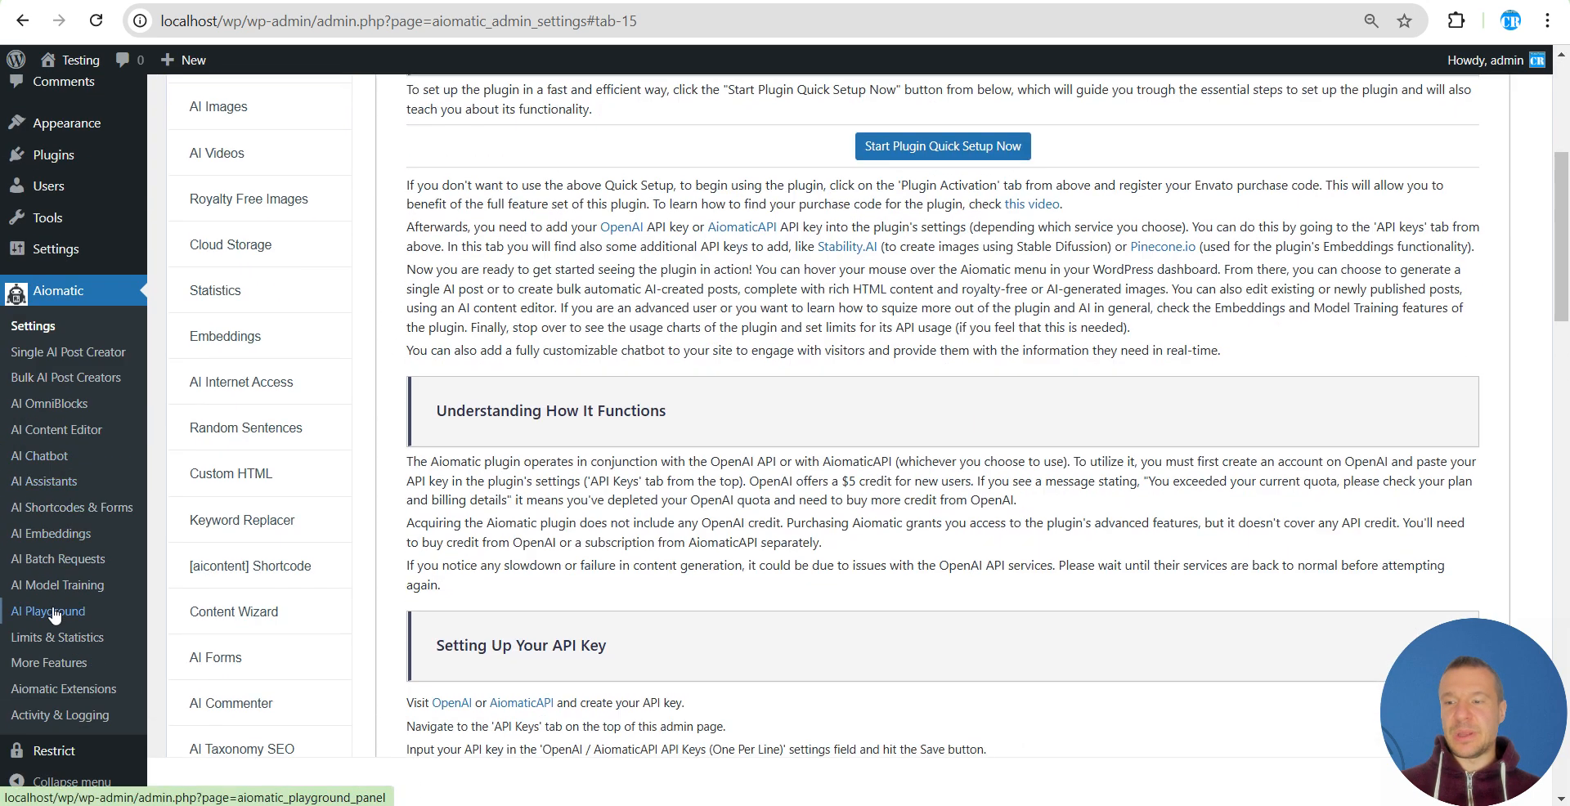
left_click(131, 637)
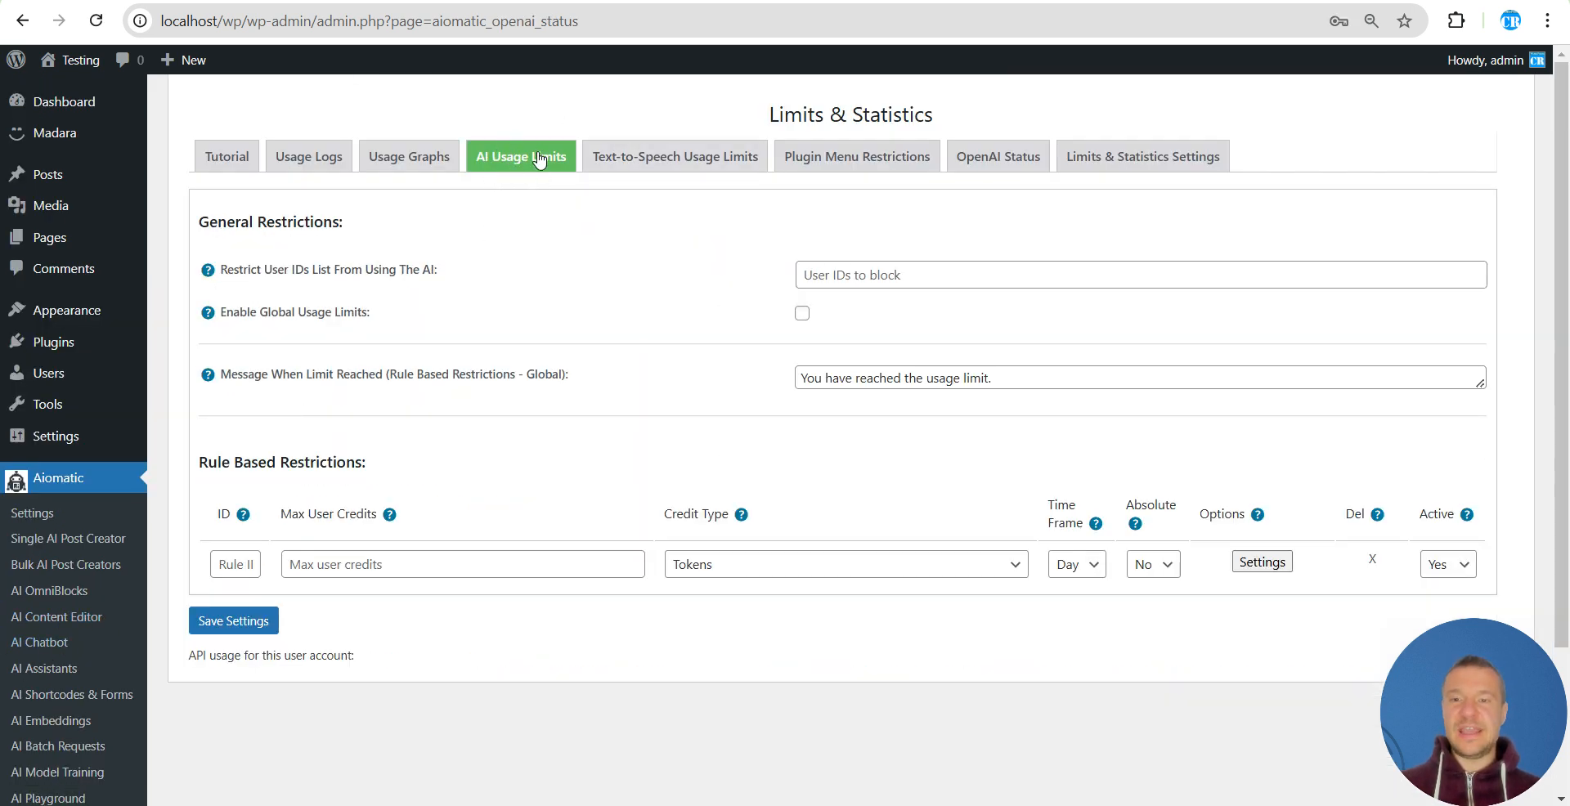
scroll(179, 515, "down", 3)
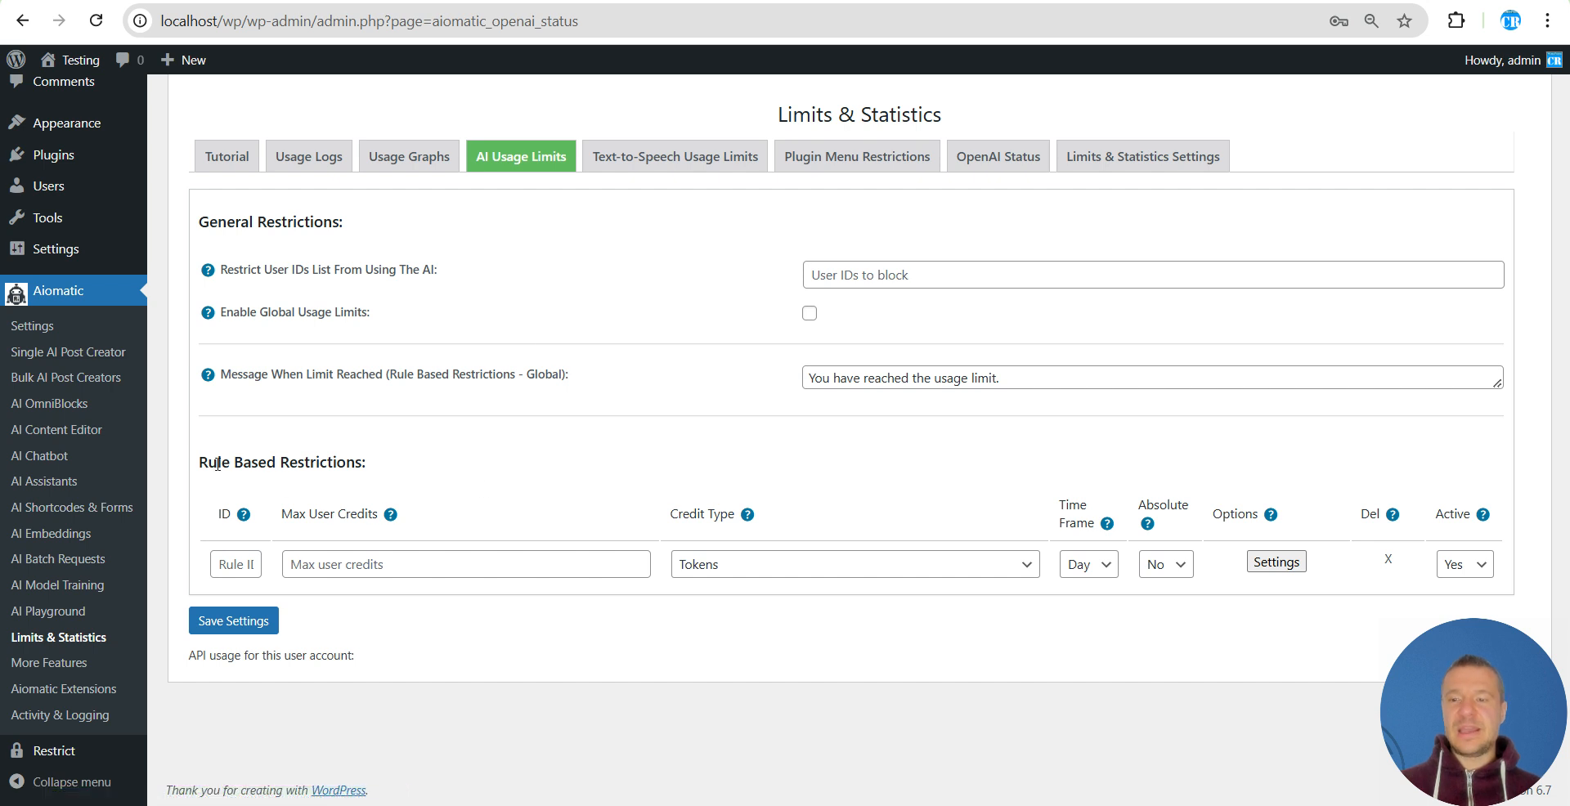
left_click_drag(217, 460, 365, 460)
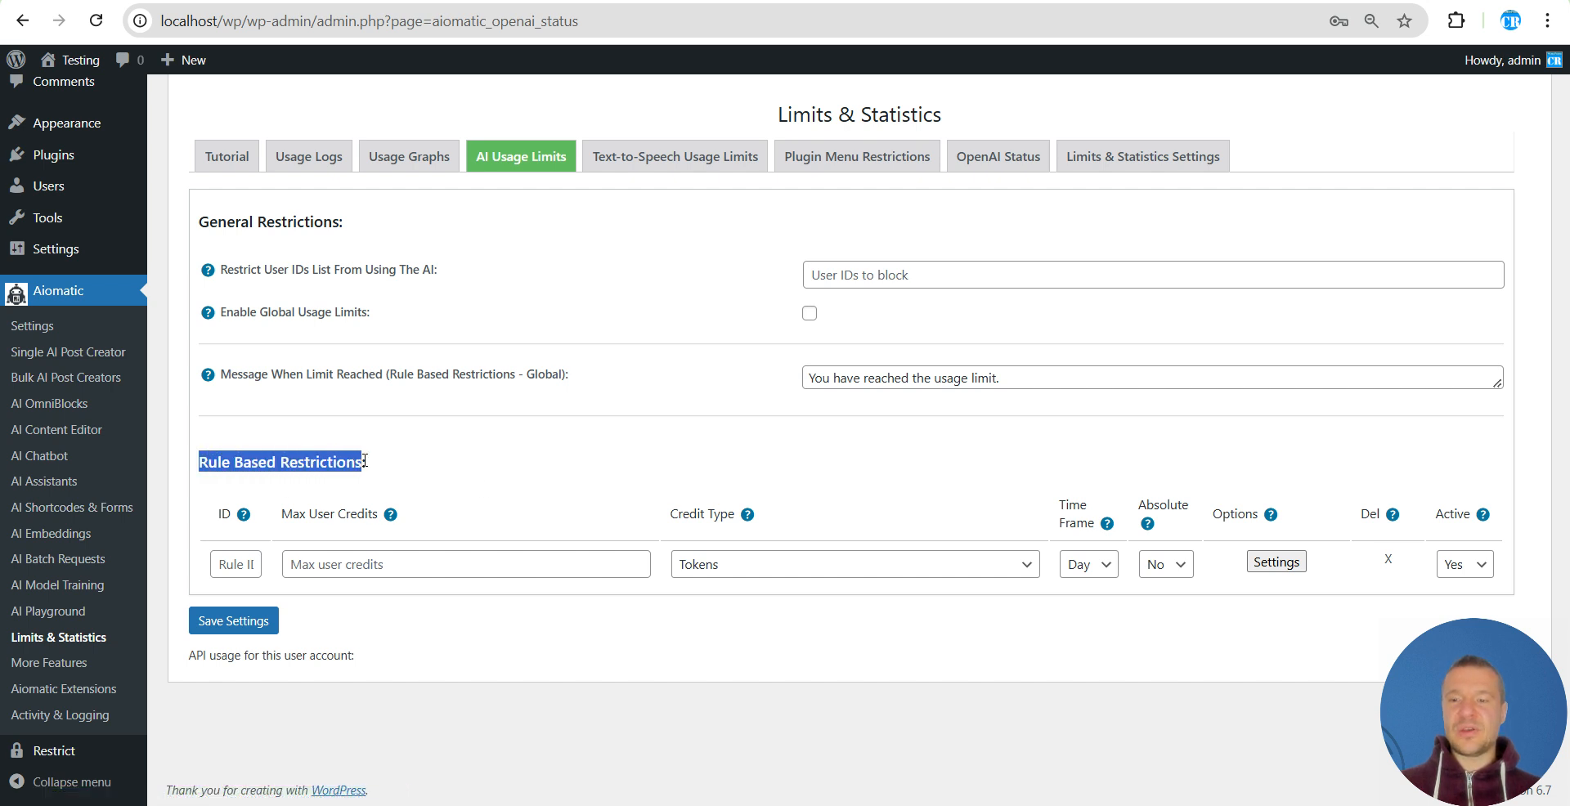
left_click(366, 461)
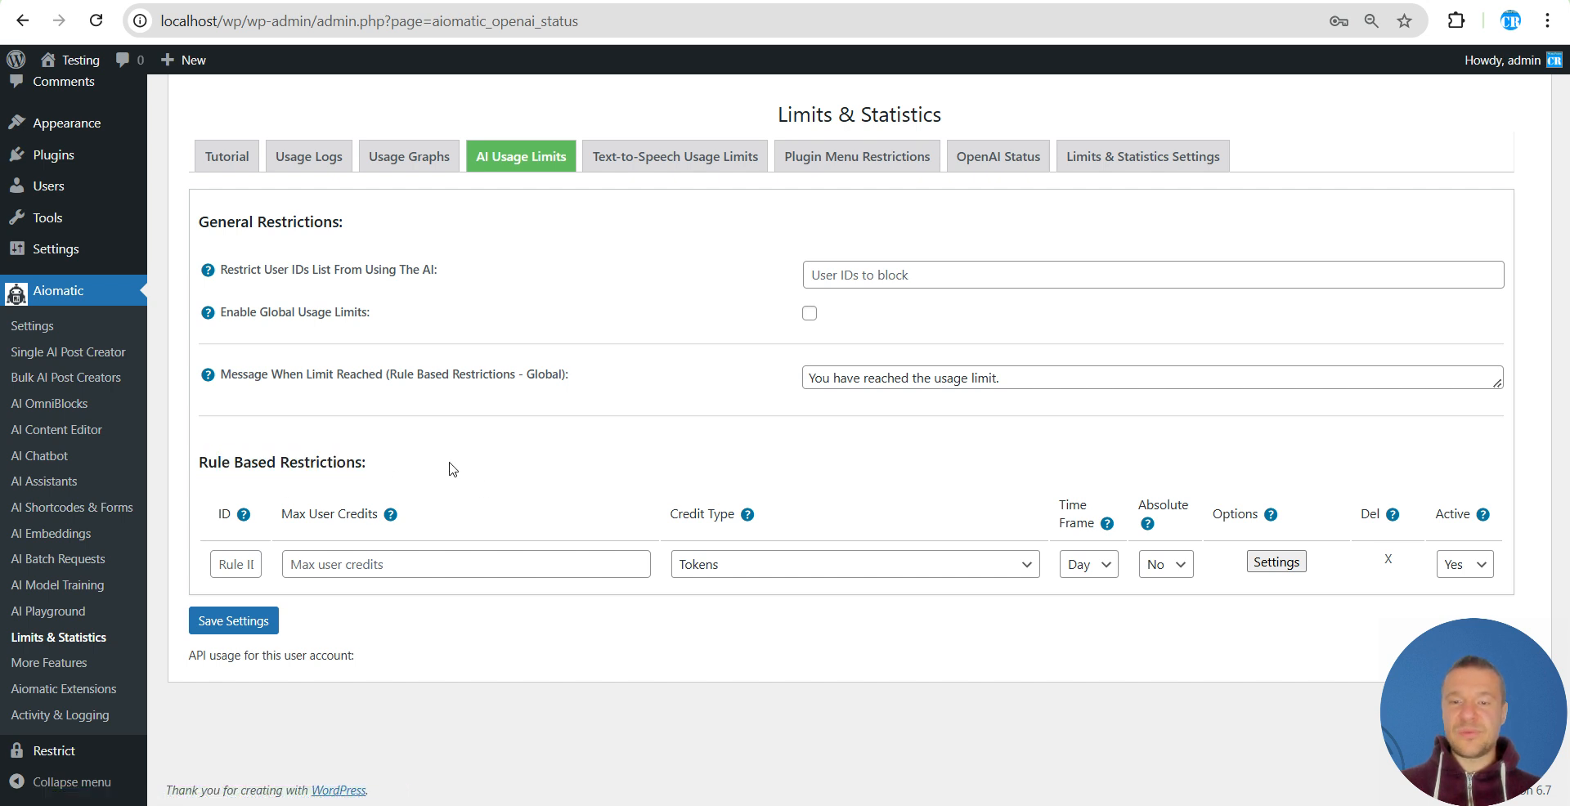
Set the new restriction rule's maximum user credits to 10 with Tokens as the credit type.
left_click(362, 562)
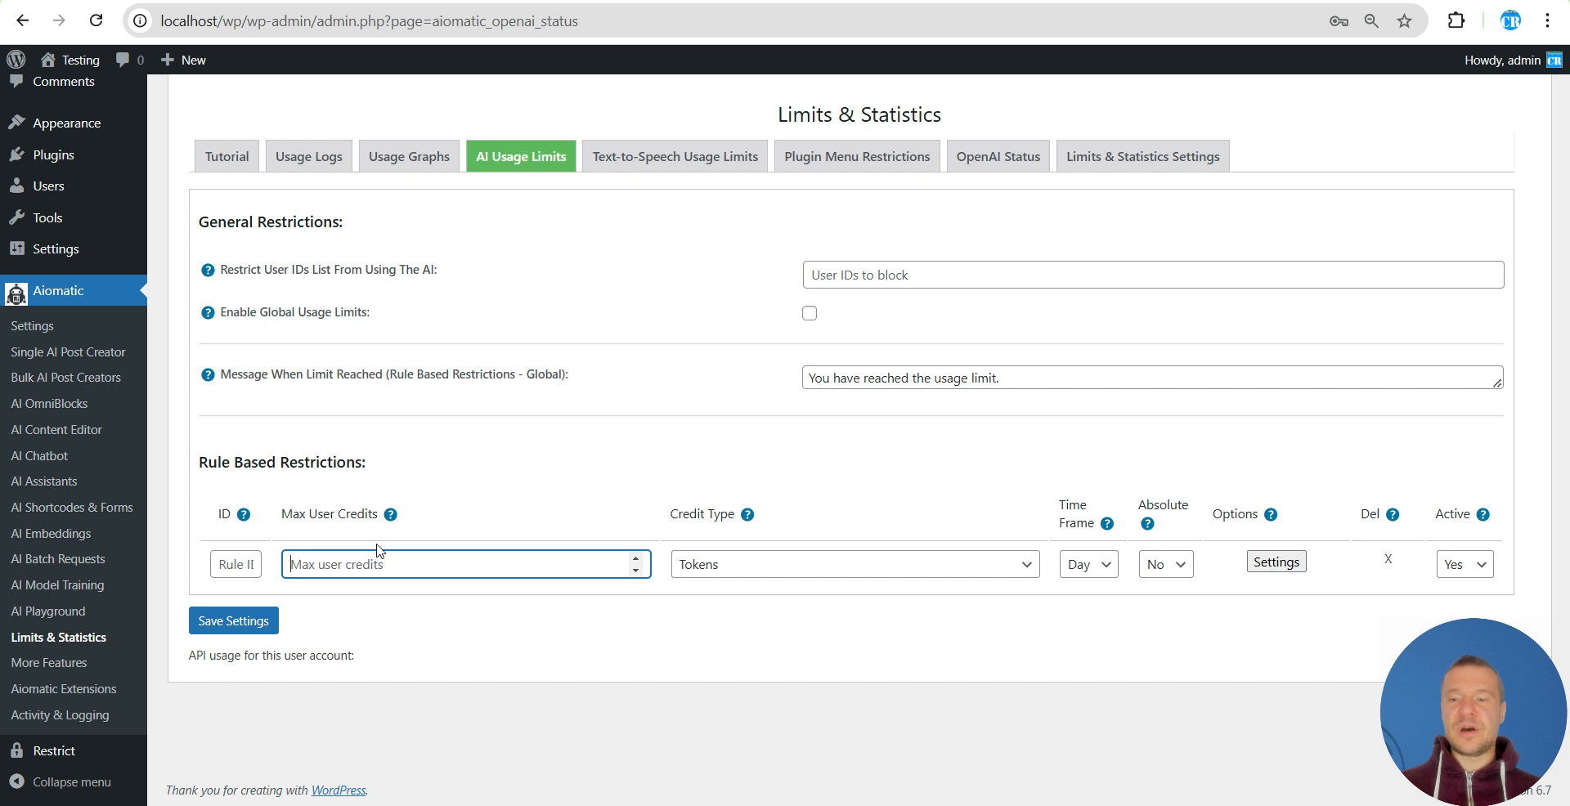
type("1")
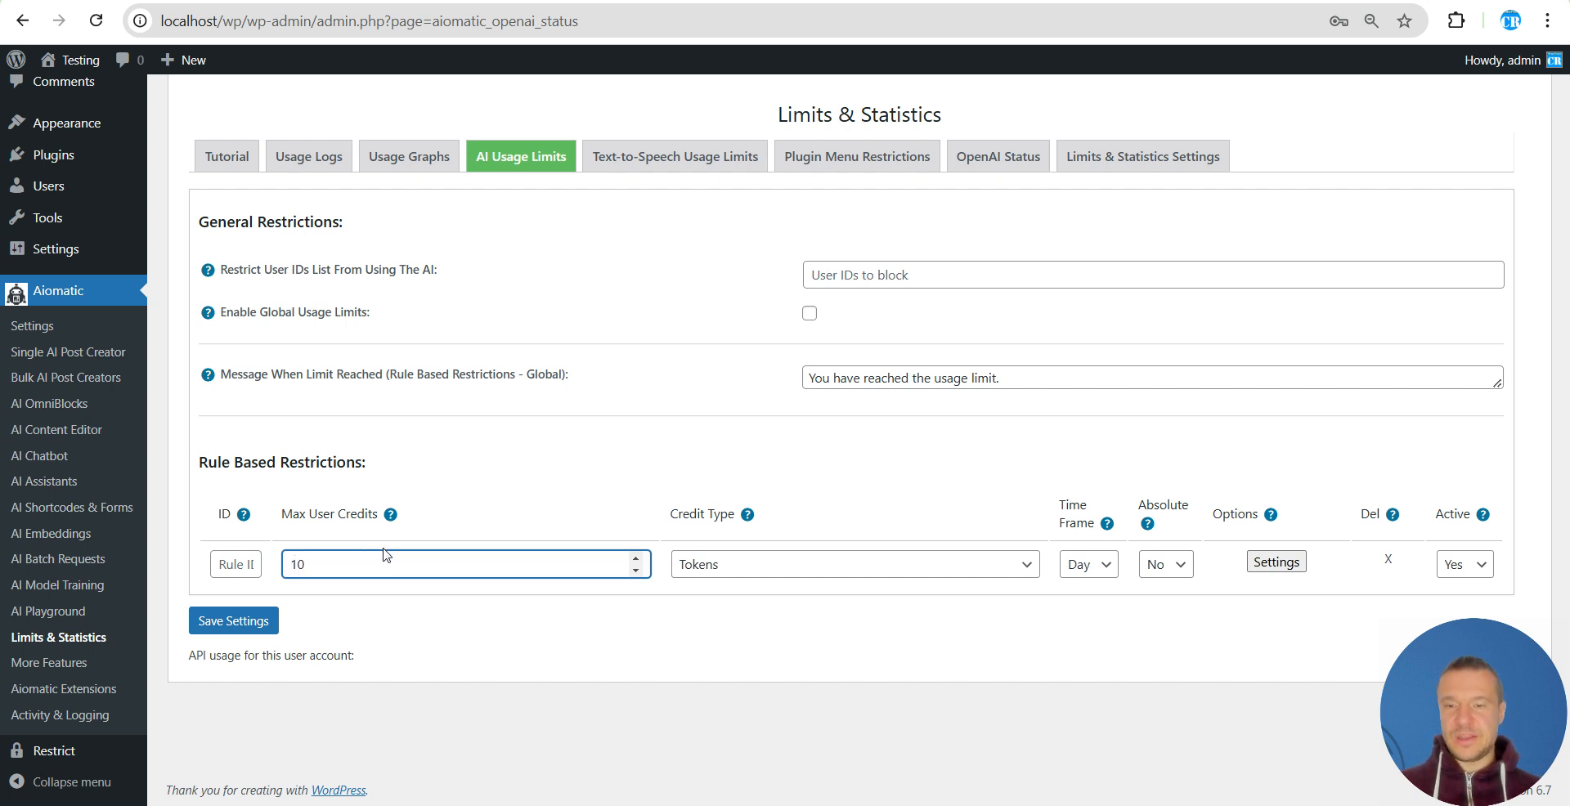
type("0")
left_click(699, 564)
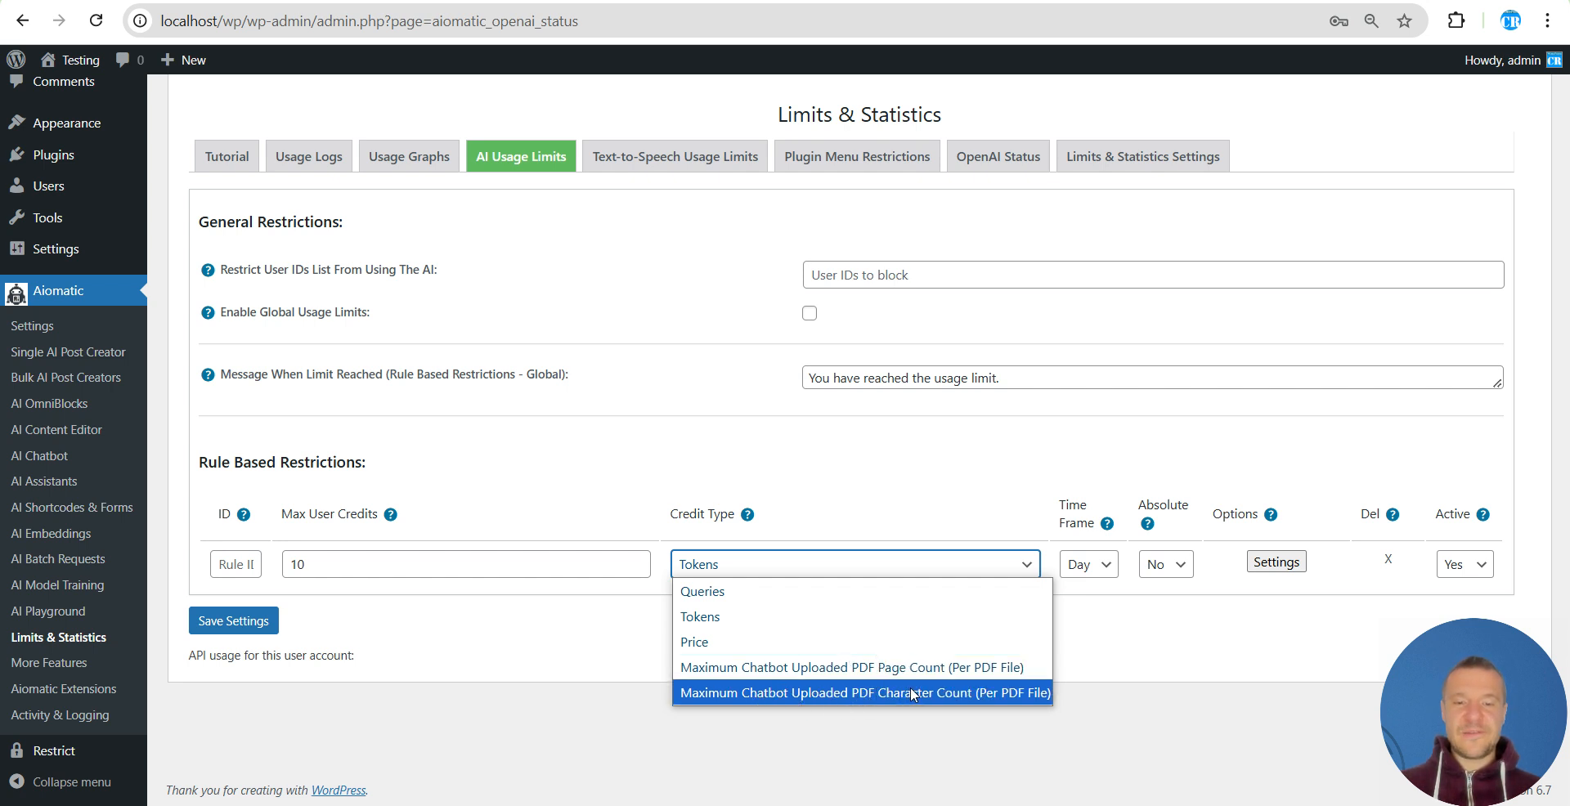
left_click(710, 627)
left_click(364, 571)
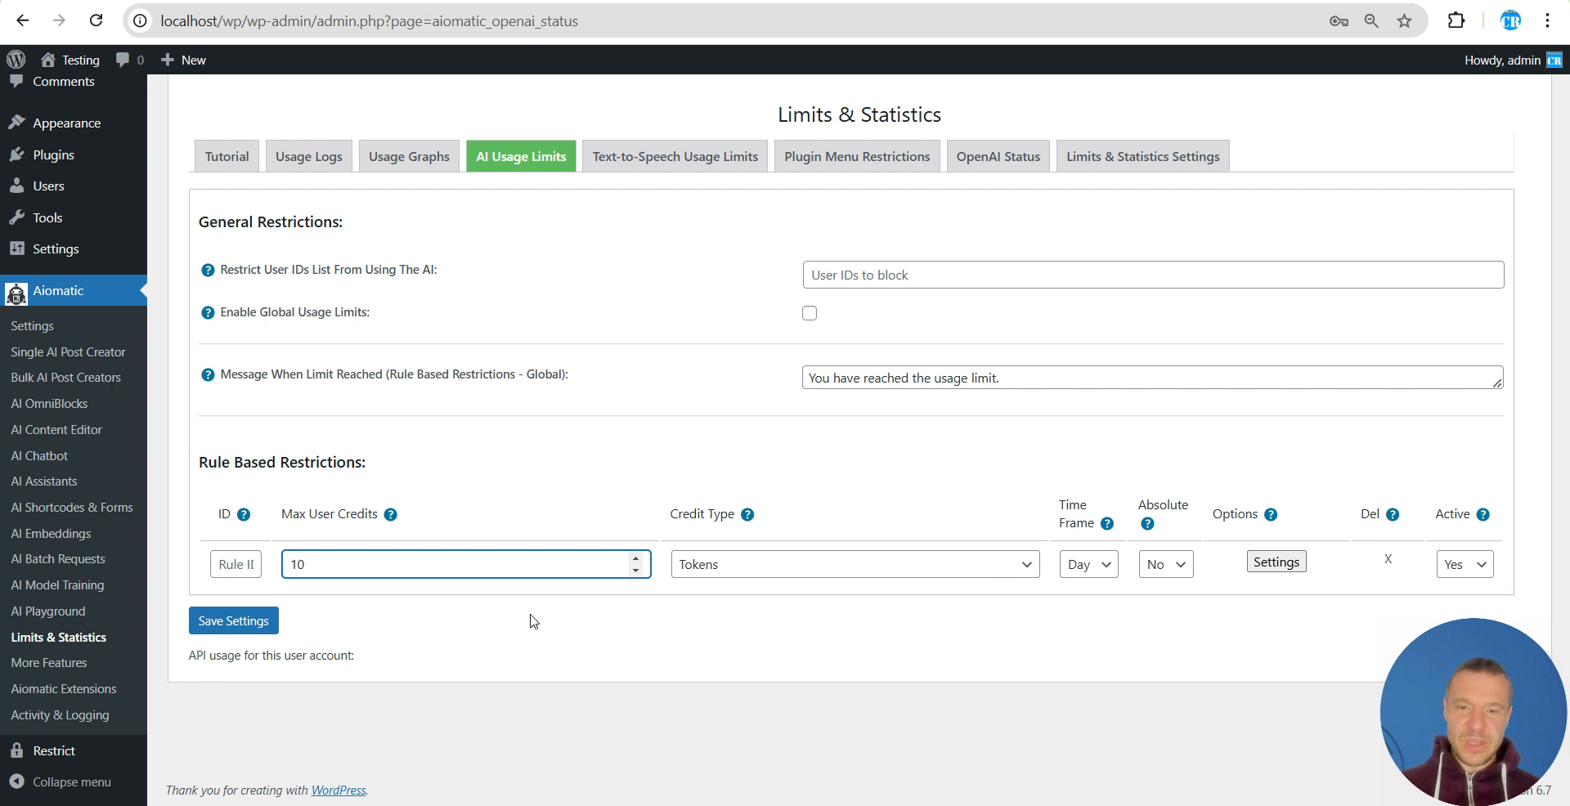
Set the new restriction rule's time frame to Month.
left_click(1073, 572)
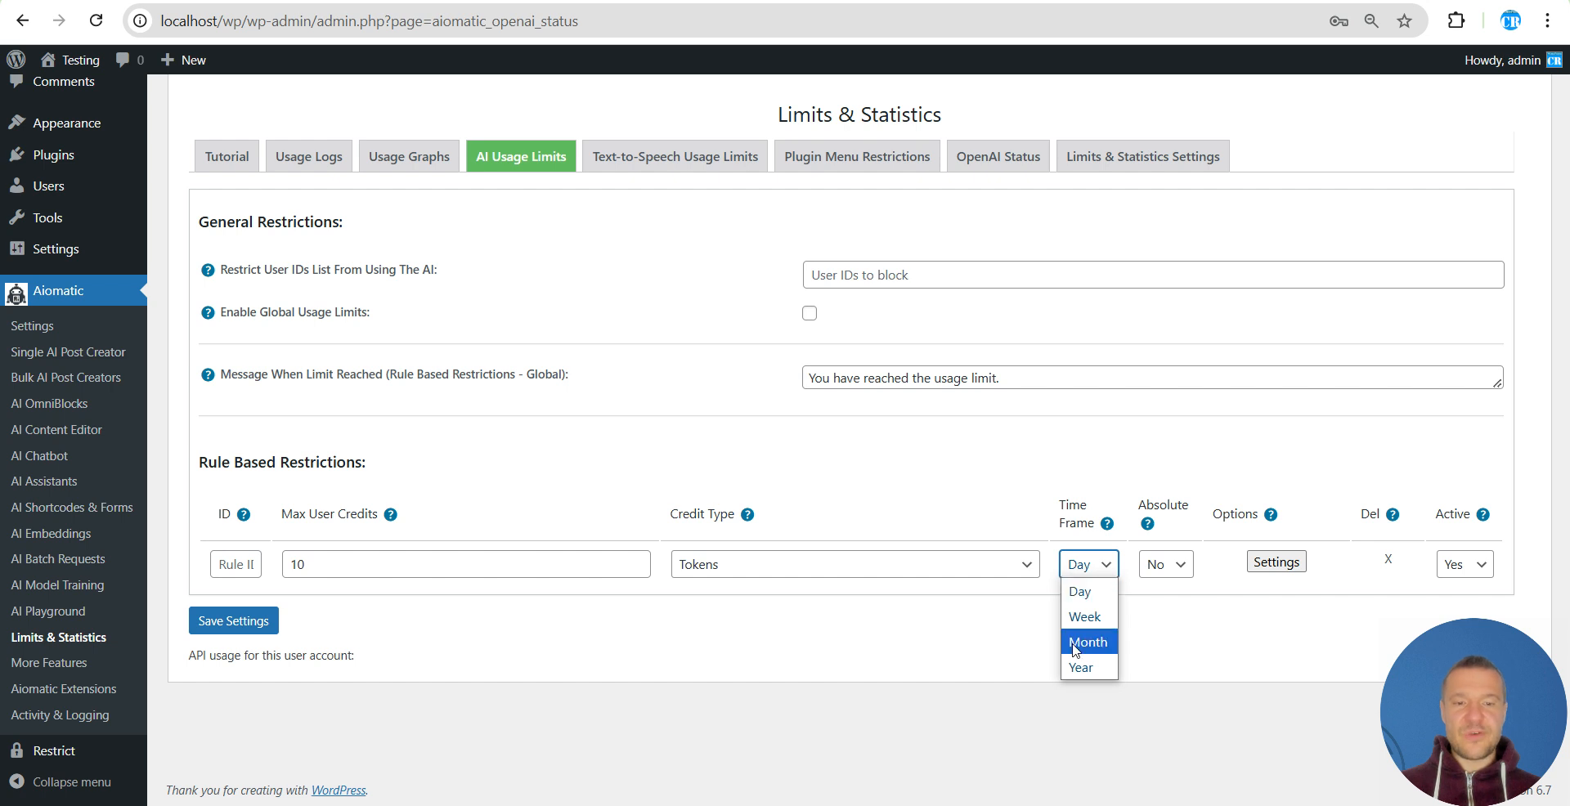
left_click(1079, 593)
left_click(1076, 564)
left_click(1083, 644)
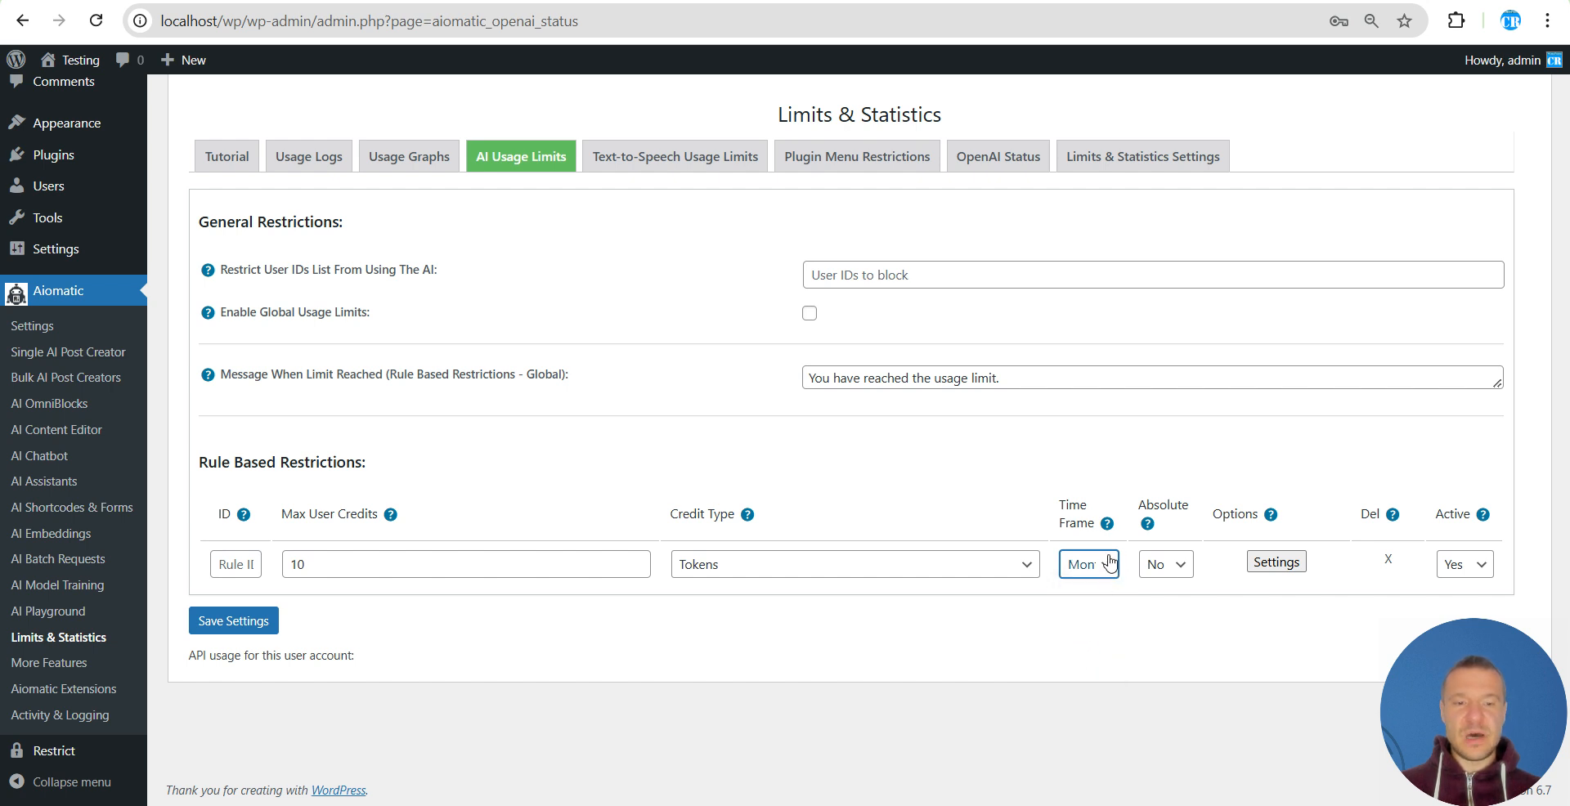
left_click(320, 570)
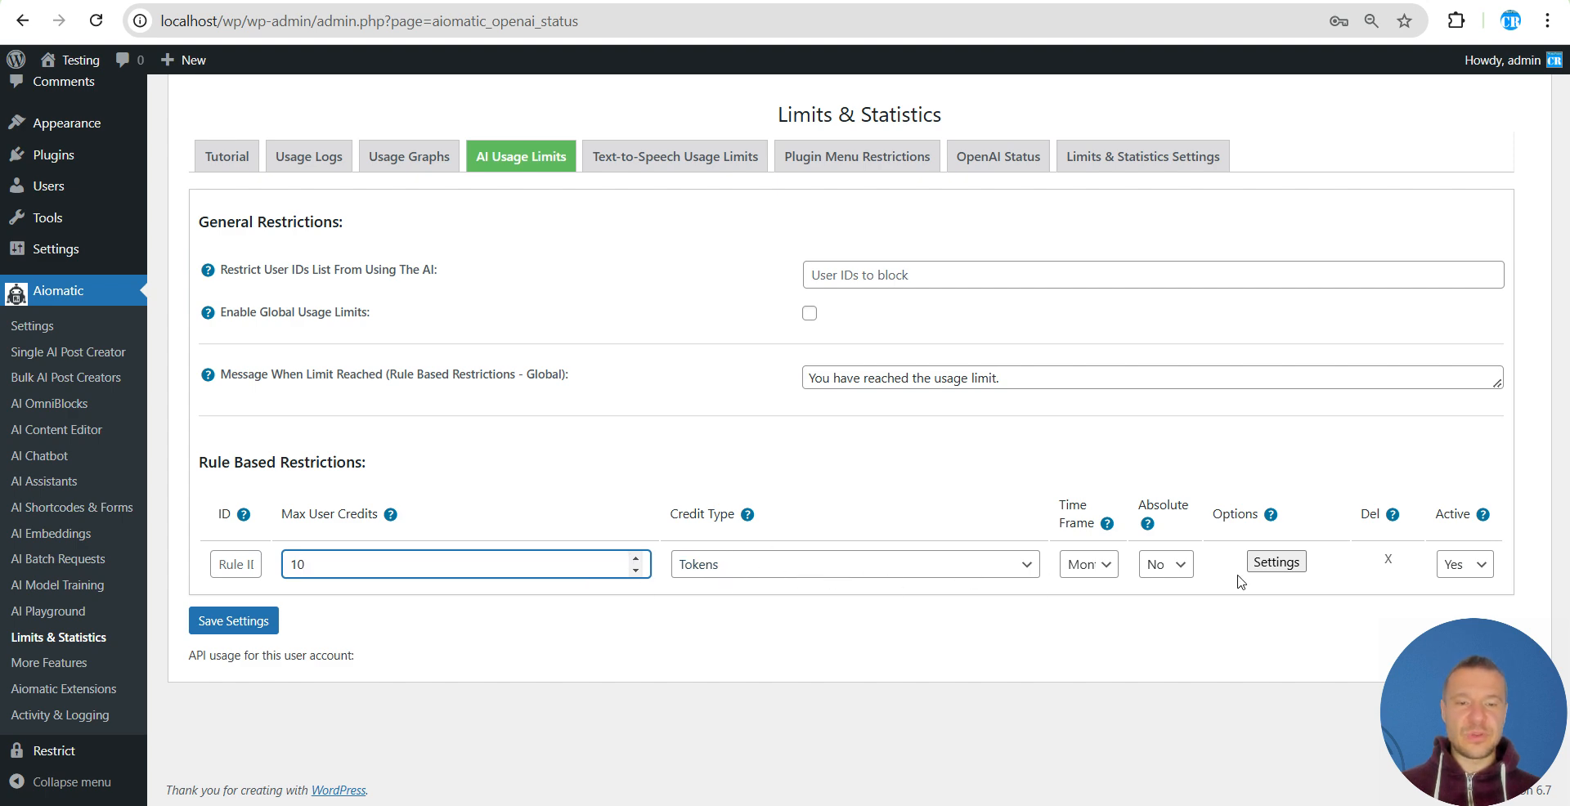
Assign the new rule to Restrict Content Pro's basic subscription plan in its advanced settings and save the usage limits.
left_click(1268, 568)
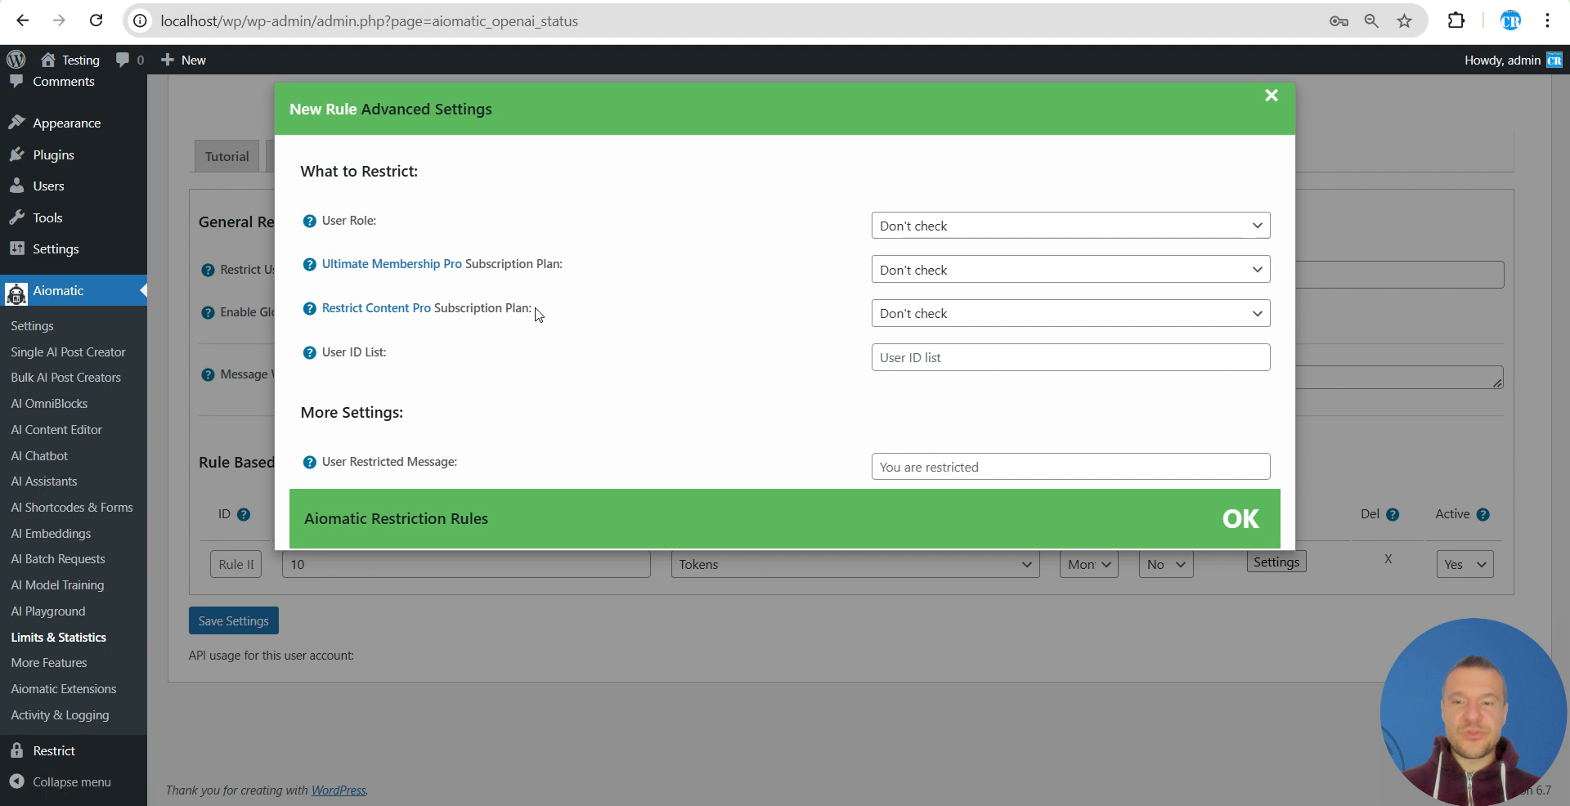
left_click(1140, 654)
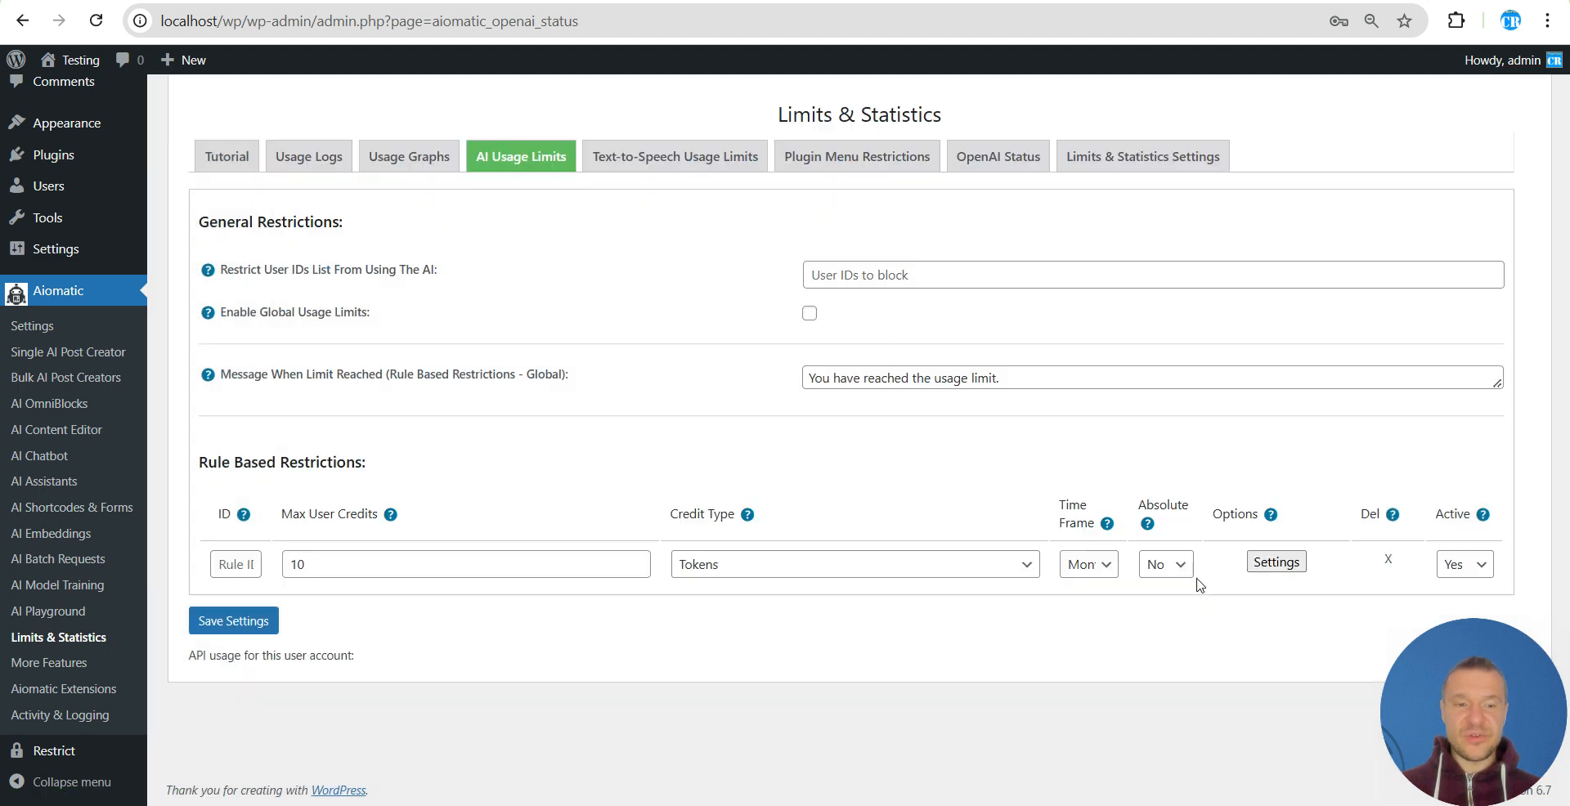
left_click(1247, 570)
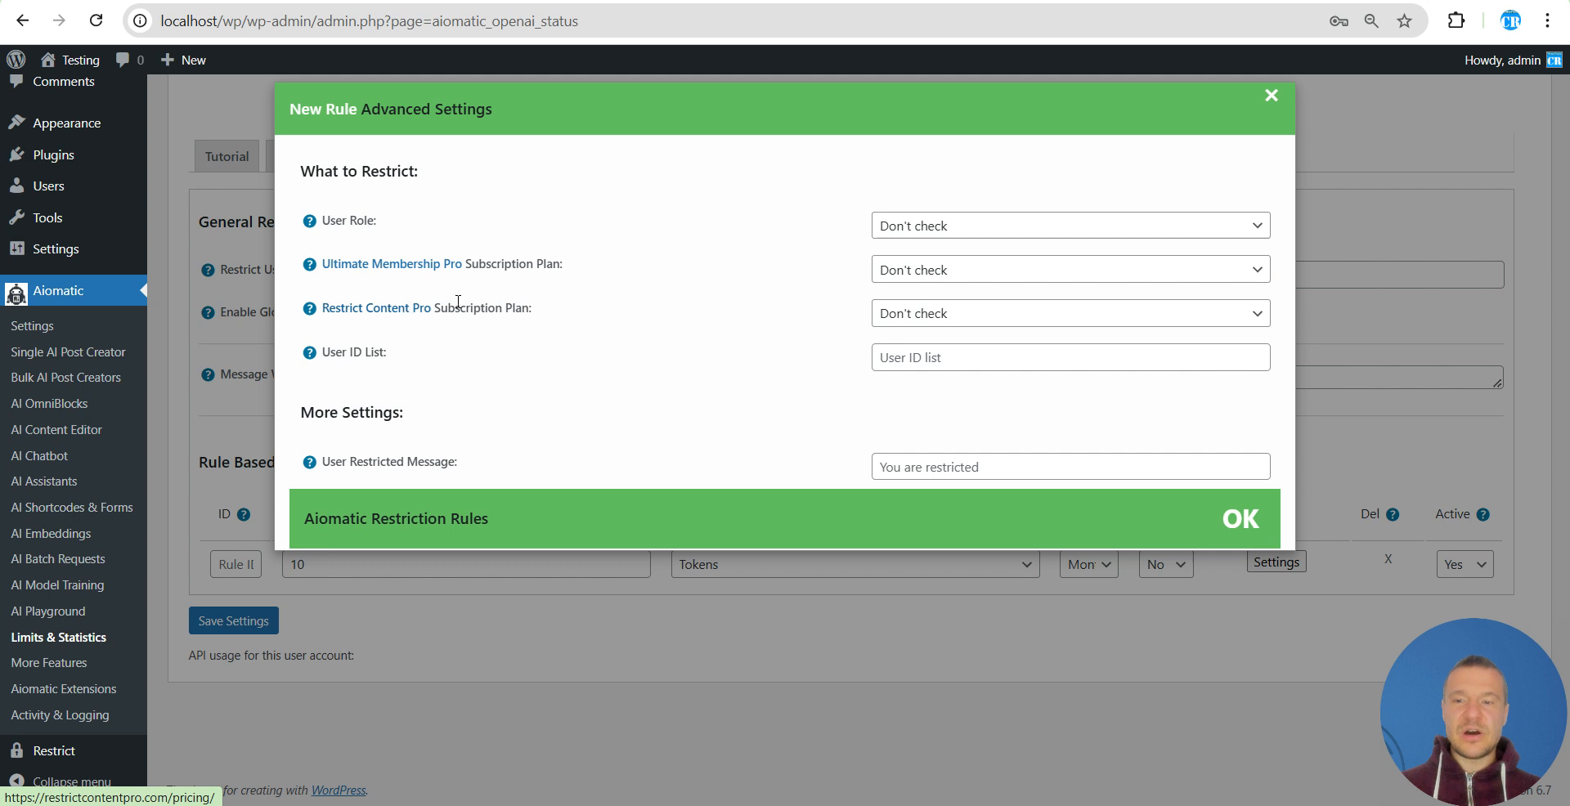
left_click(929, 316)
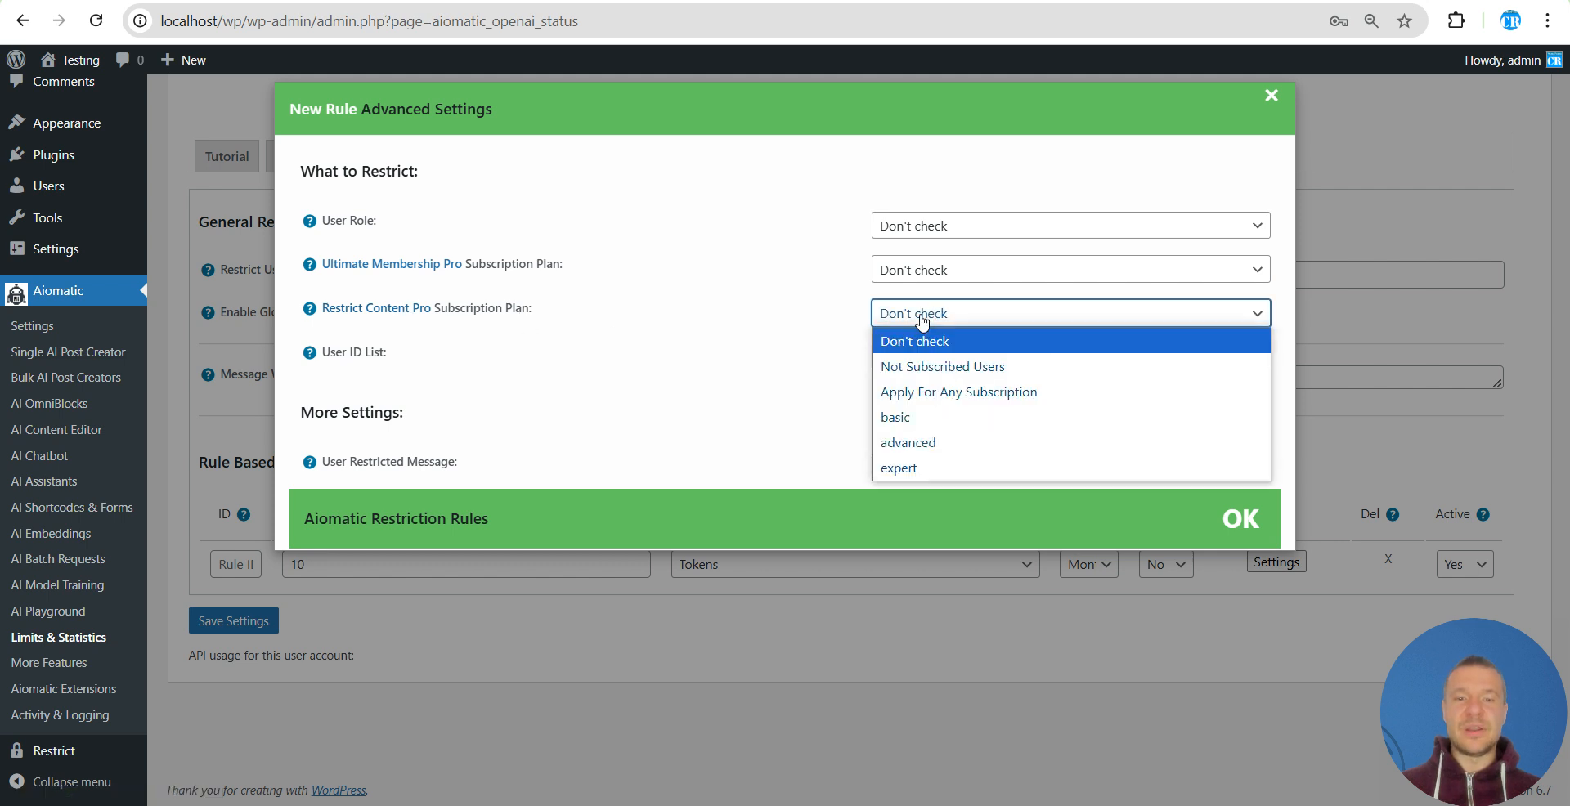
left_click(914, 419)
left_click(898, 317)
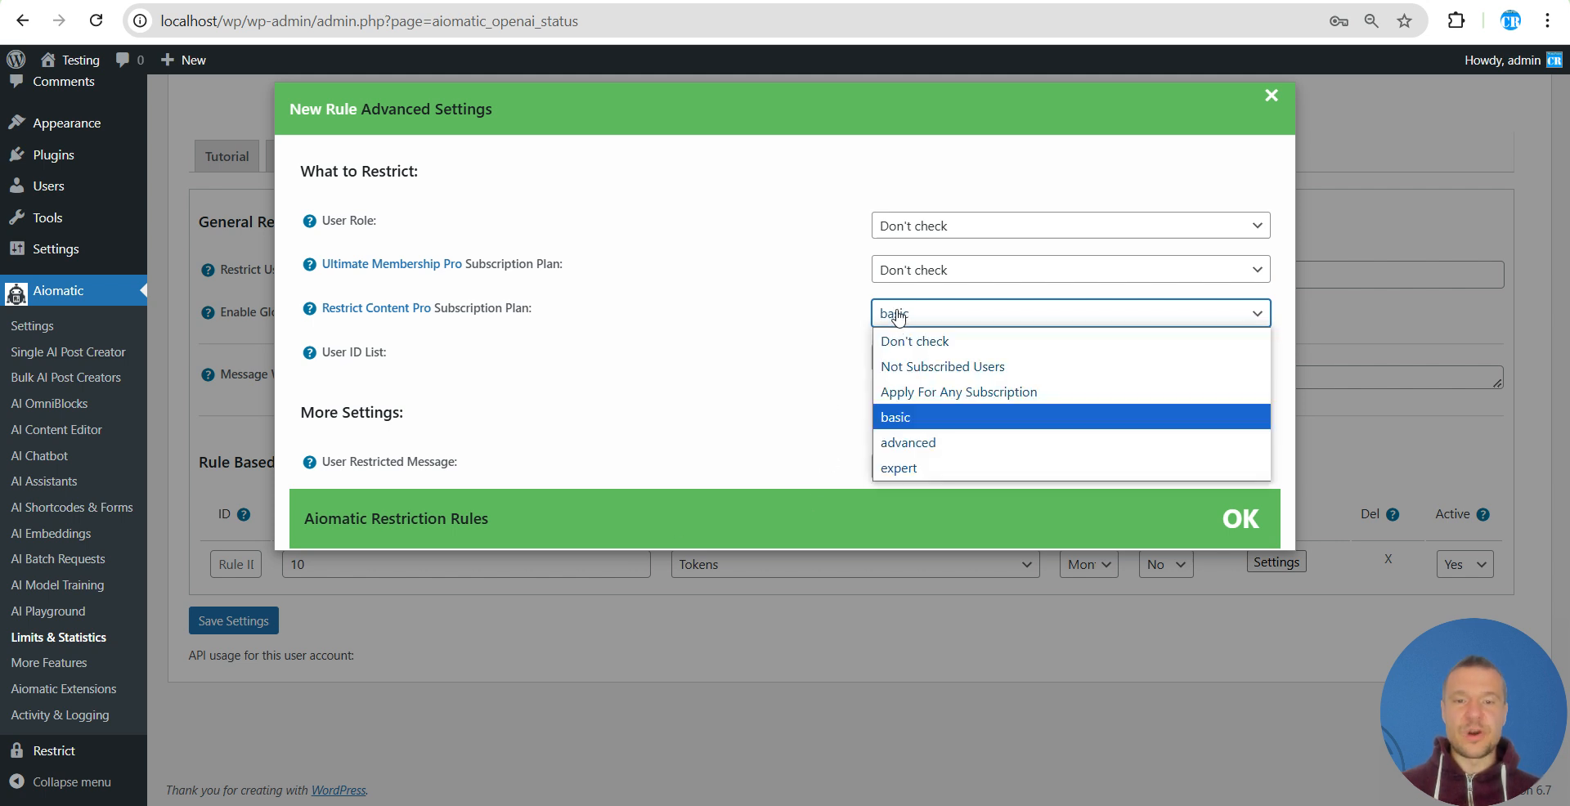
left_click(898, 317)
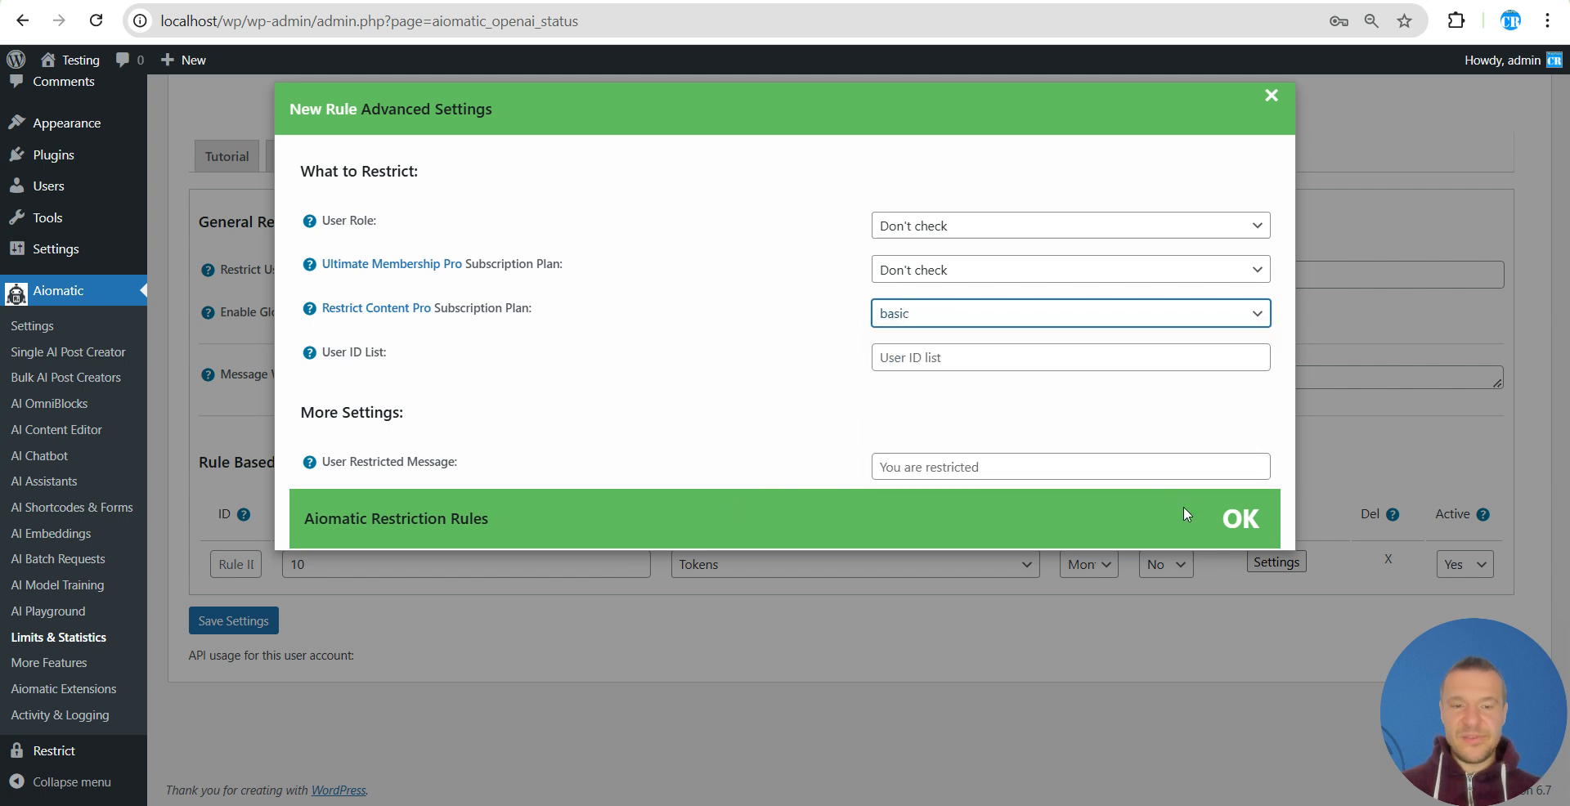
left_click(1241, 518)
left_click(236, 621)
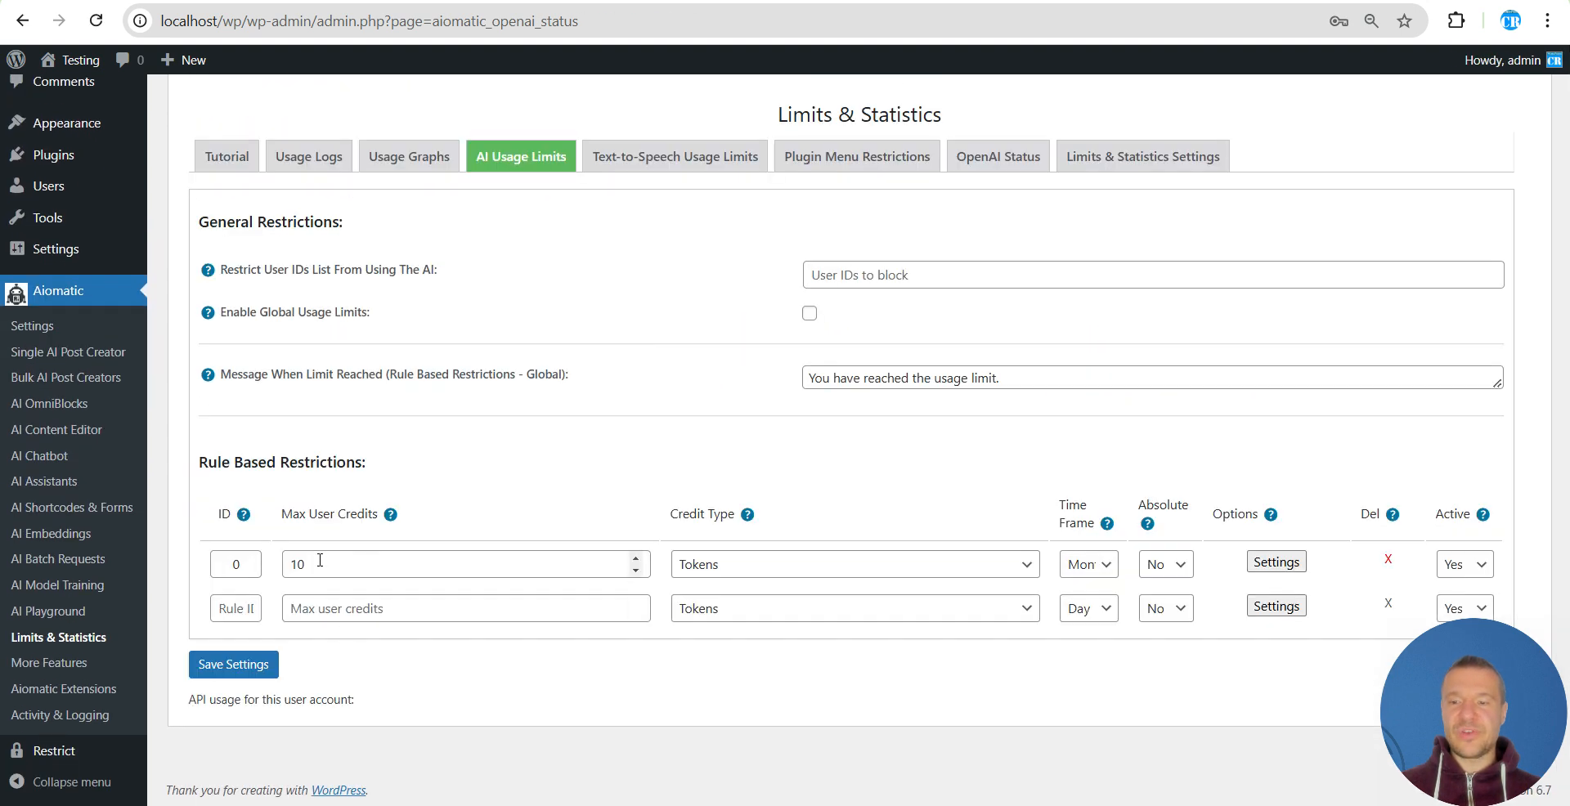
Review the saved rule's maximum credits and its advanced settings for the subscription plan.
left_click(320, 561)
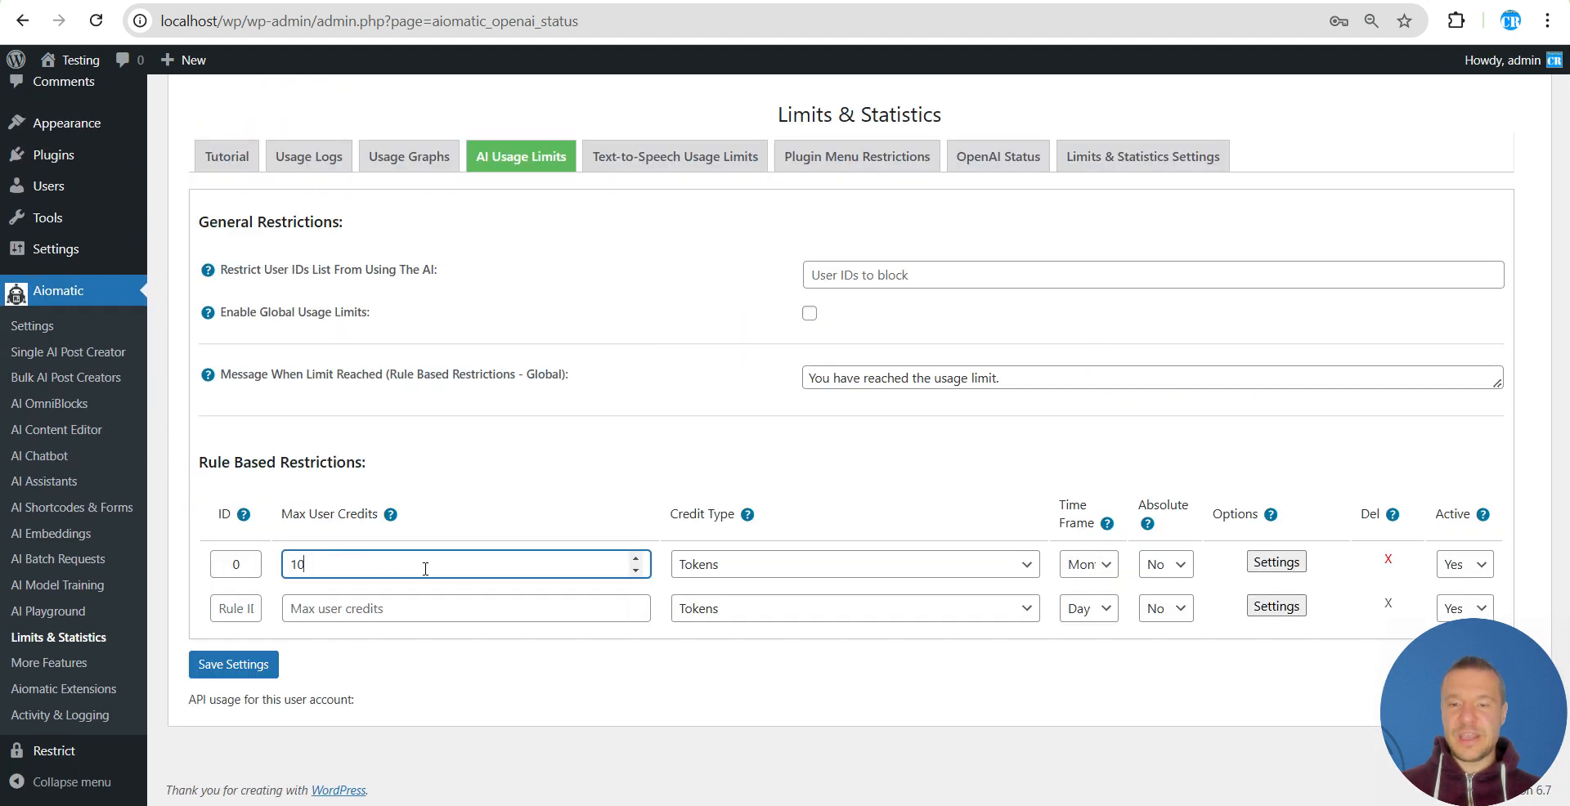
left_click(1276, 561)
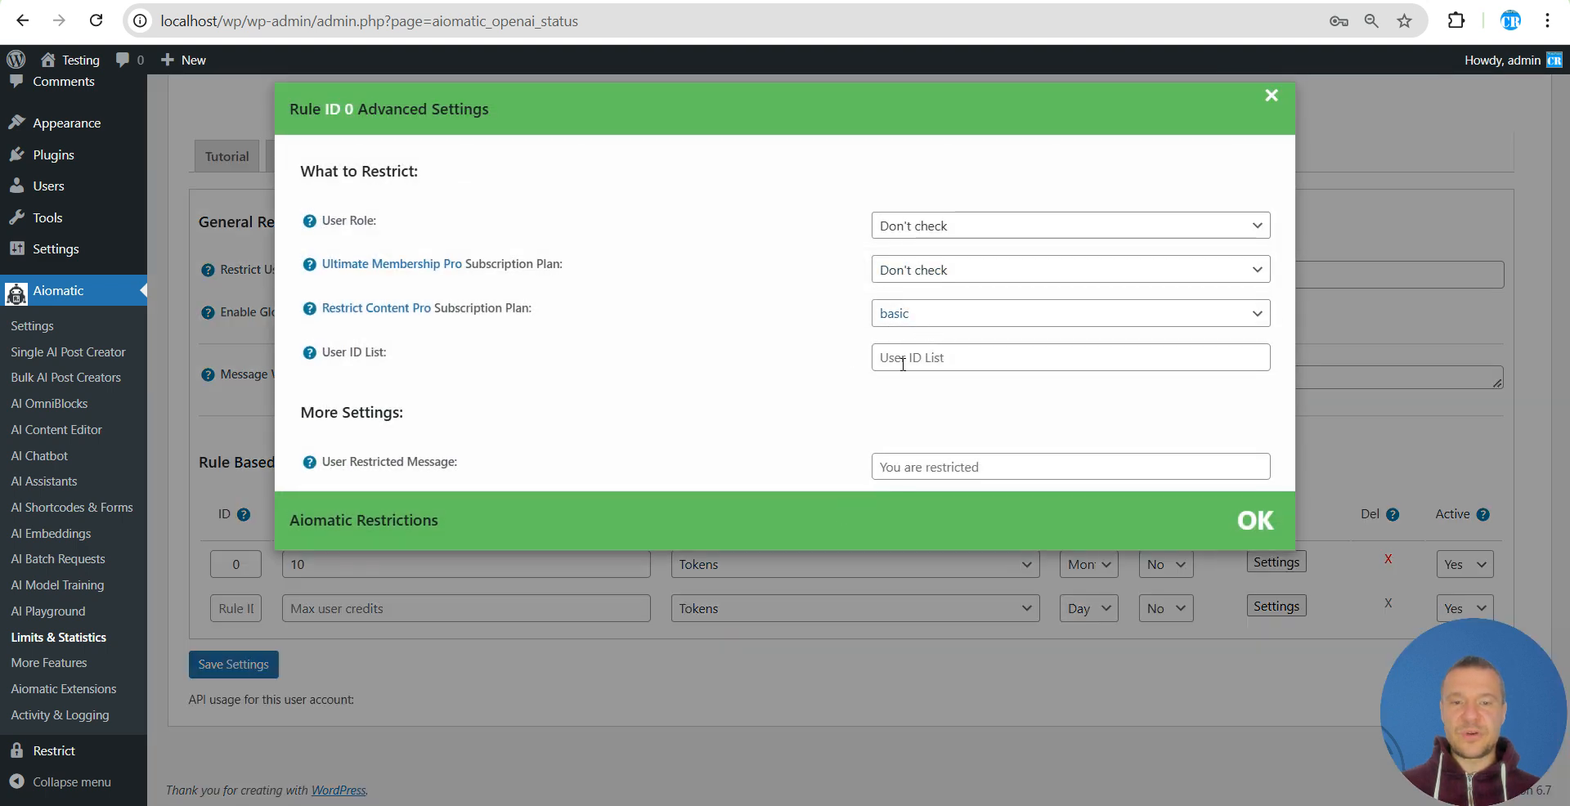
left_click(753, 711)
Add a usage rule with 20 maximum user credits for Restrict Content Pro's advanced subscription plan and save the settings.
left_click(500, 609)
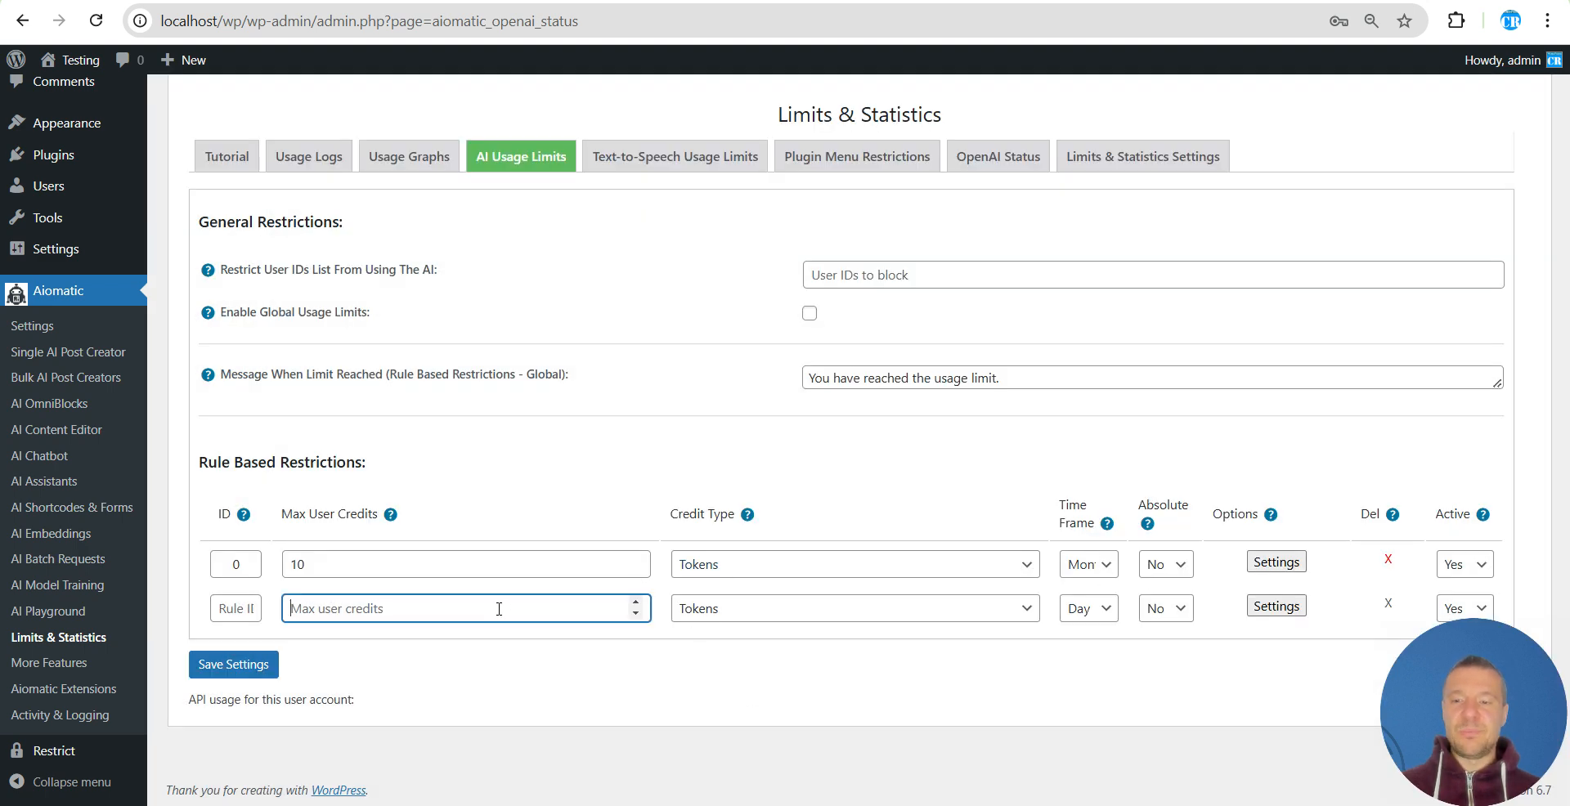
type("20")
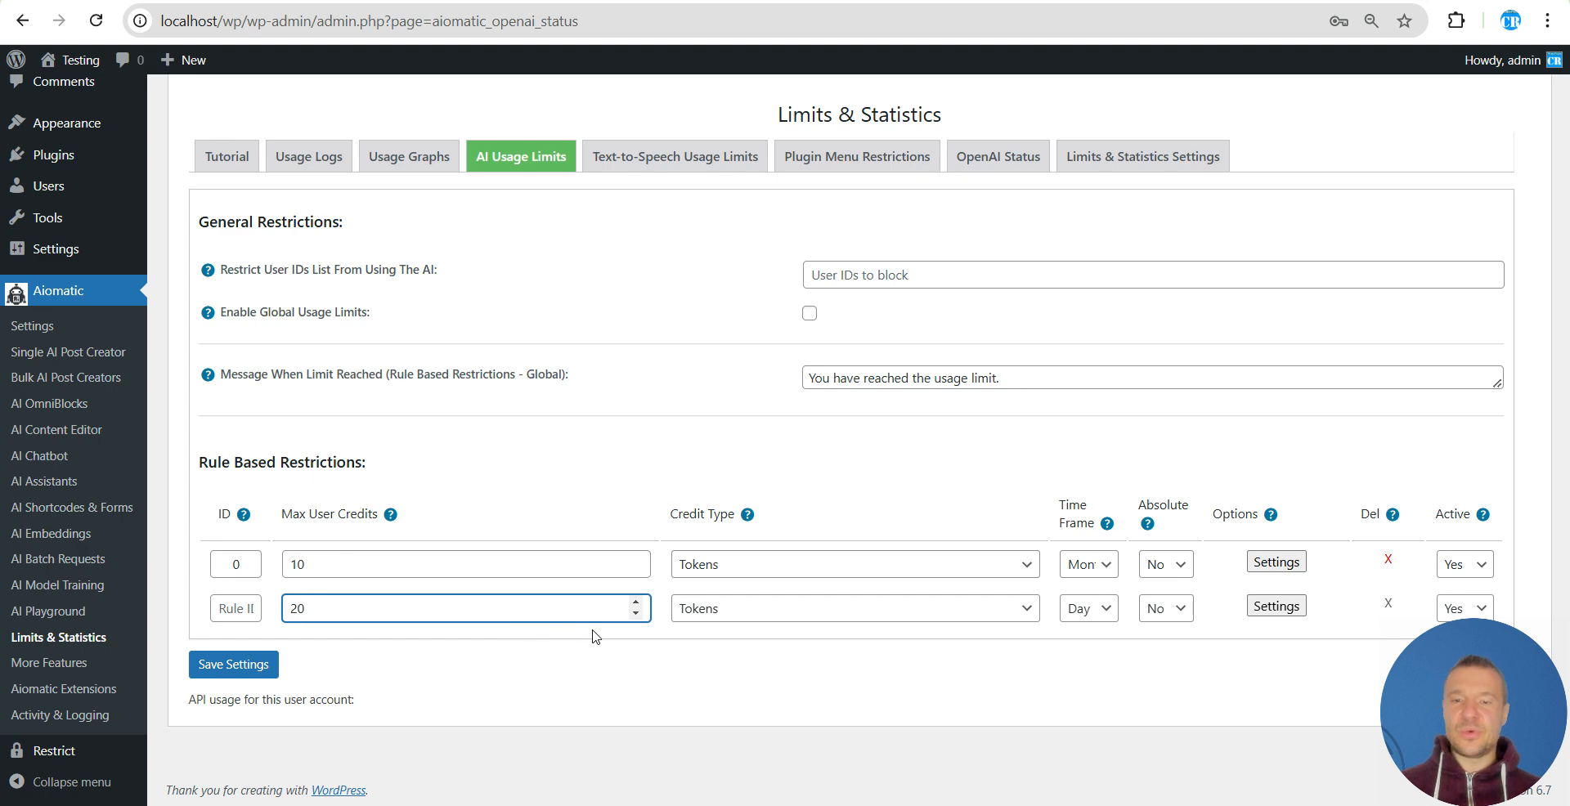
left_click(1273, 607)
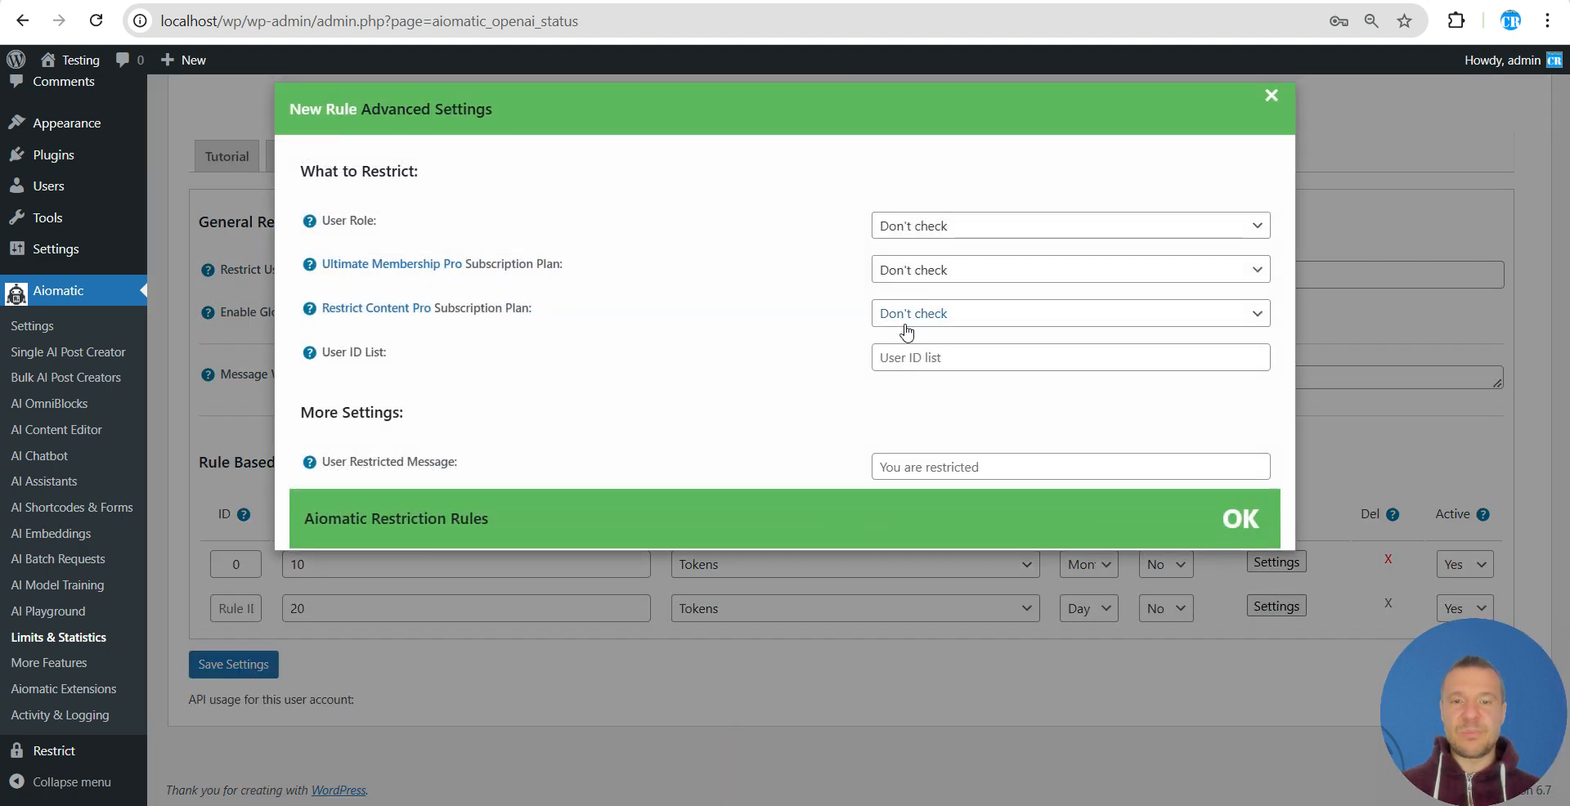
left_click(909, 315)
left_click(915, 442)
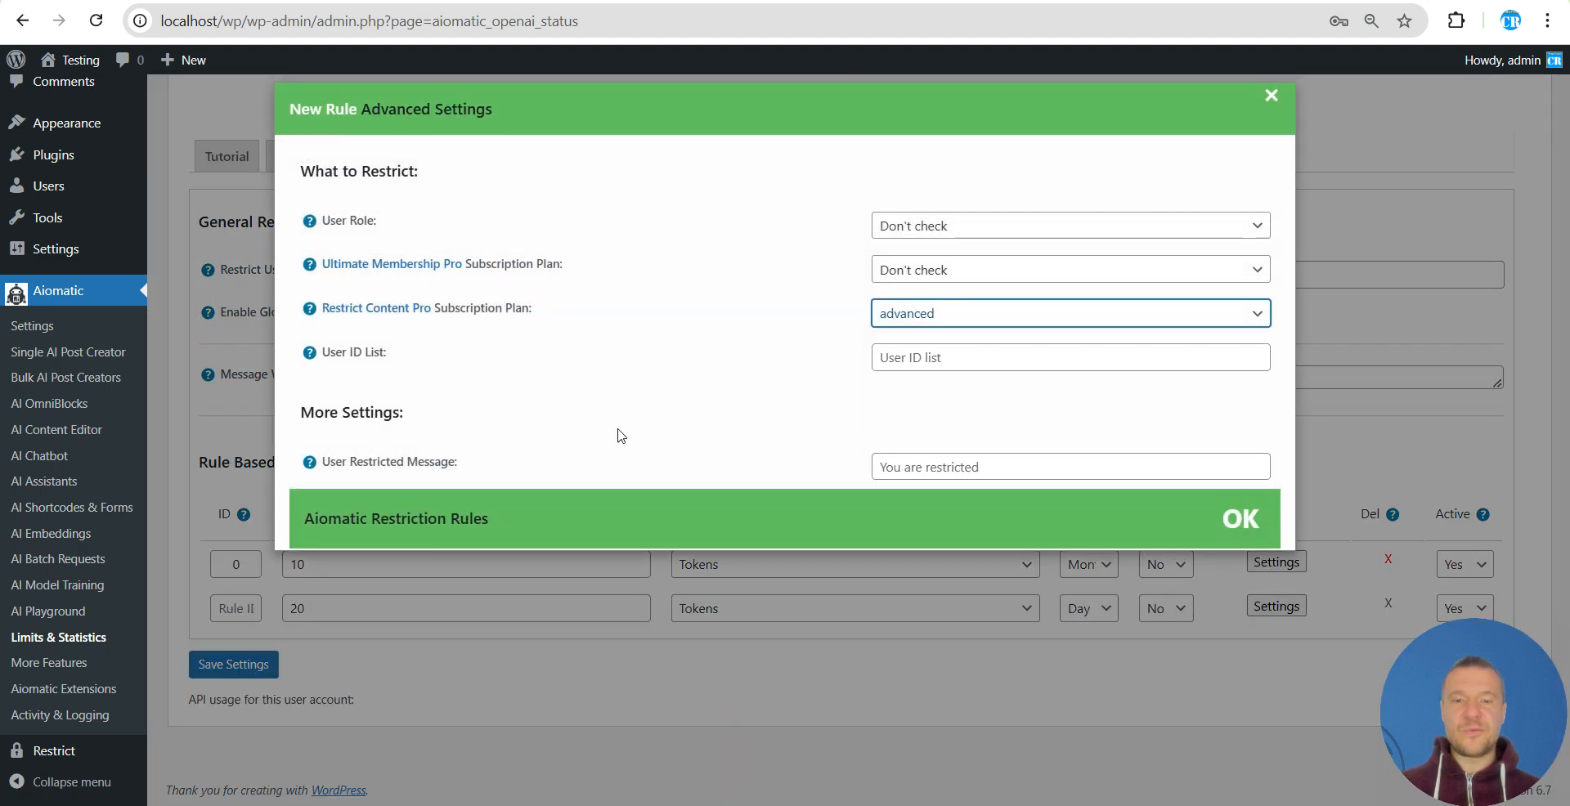
left_click(288, 621)
left_click(243, 666)
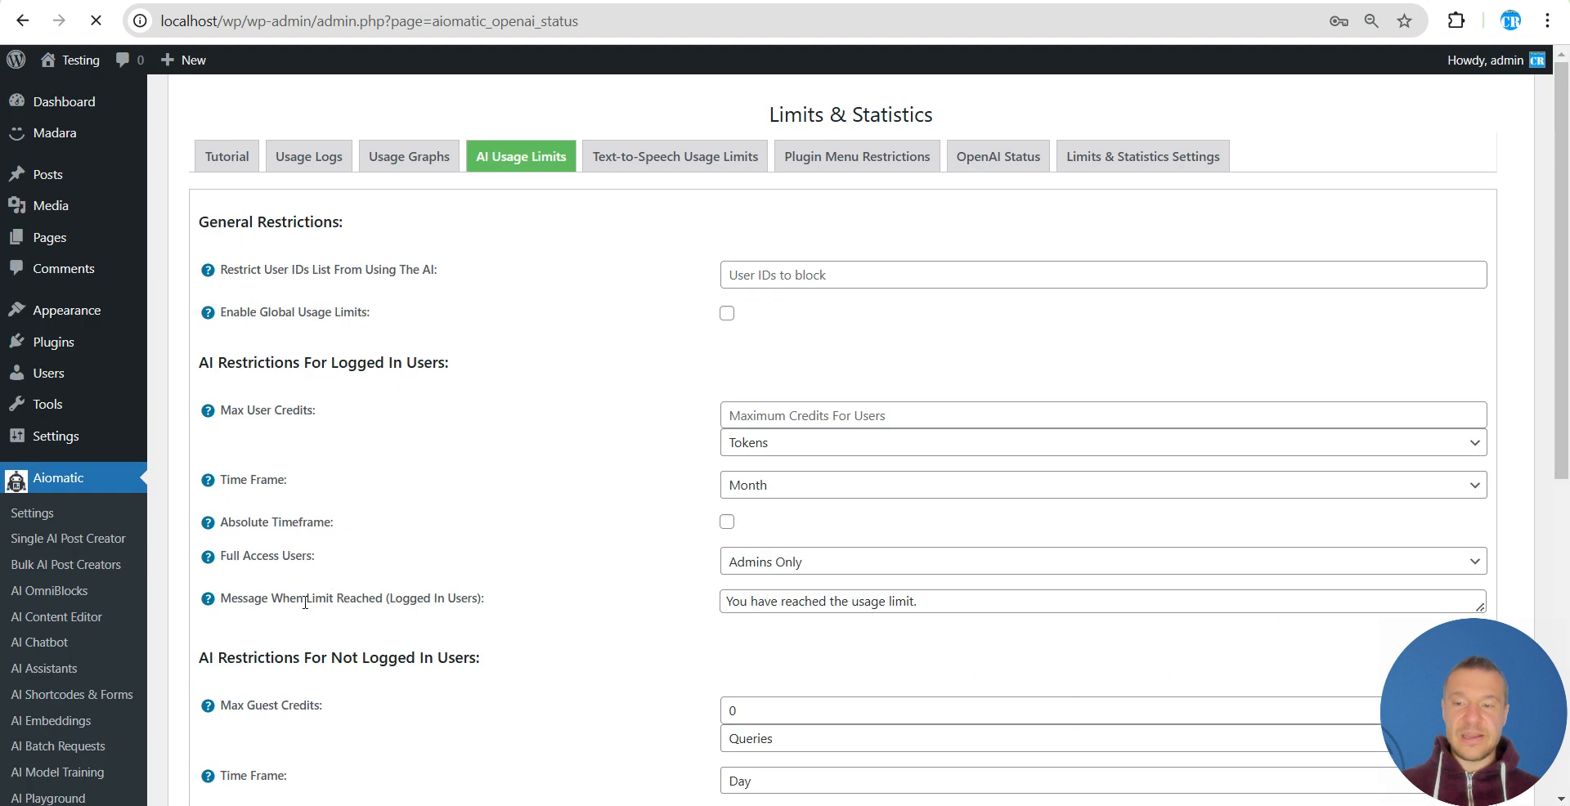
Add a usage rule with 30 maximum user credits for Restrict Content Pro's expert subscription plan and save the settings.
double_click(284, 545)
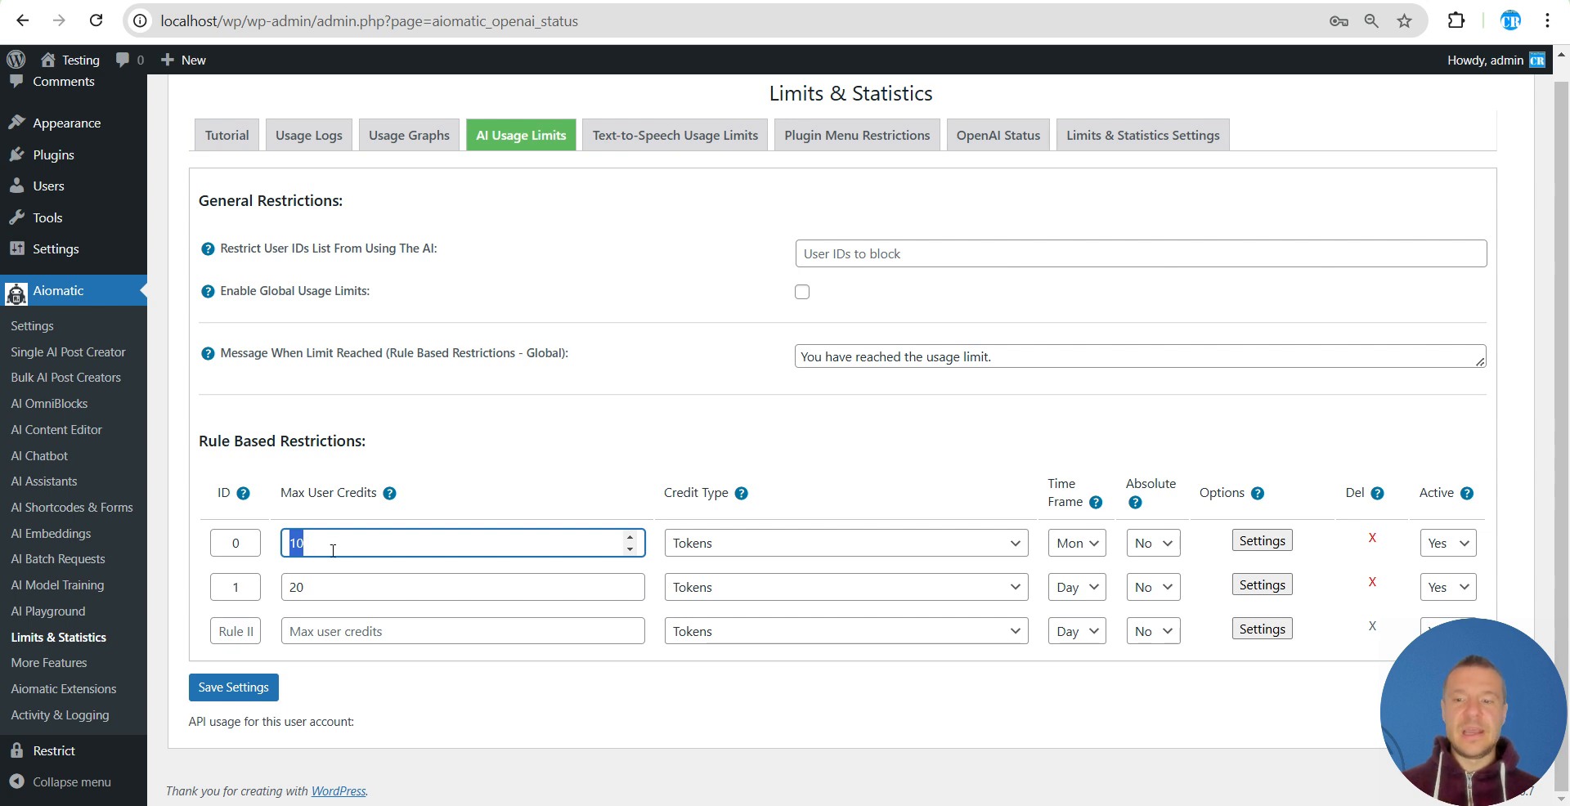
left_click(333, 550)
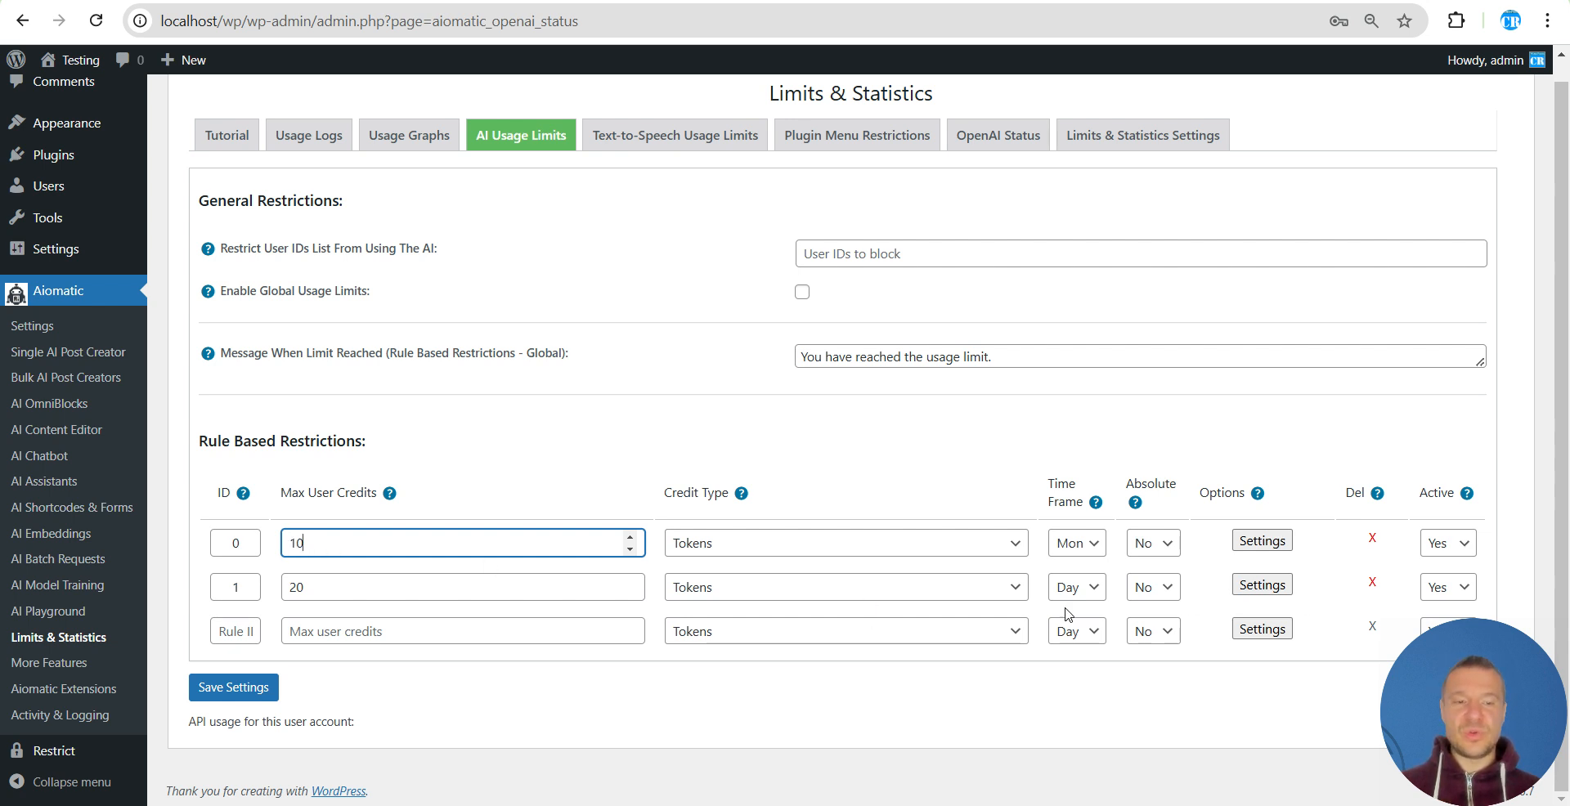
left_click(522, 627)
type("30")
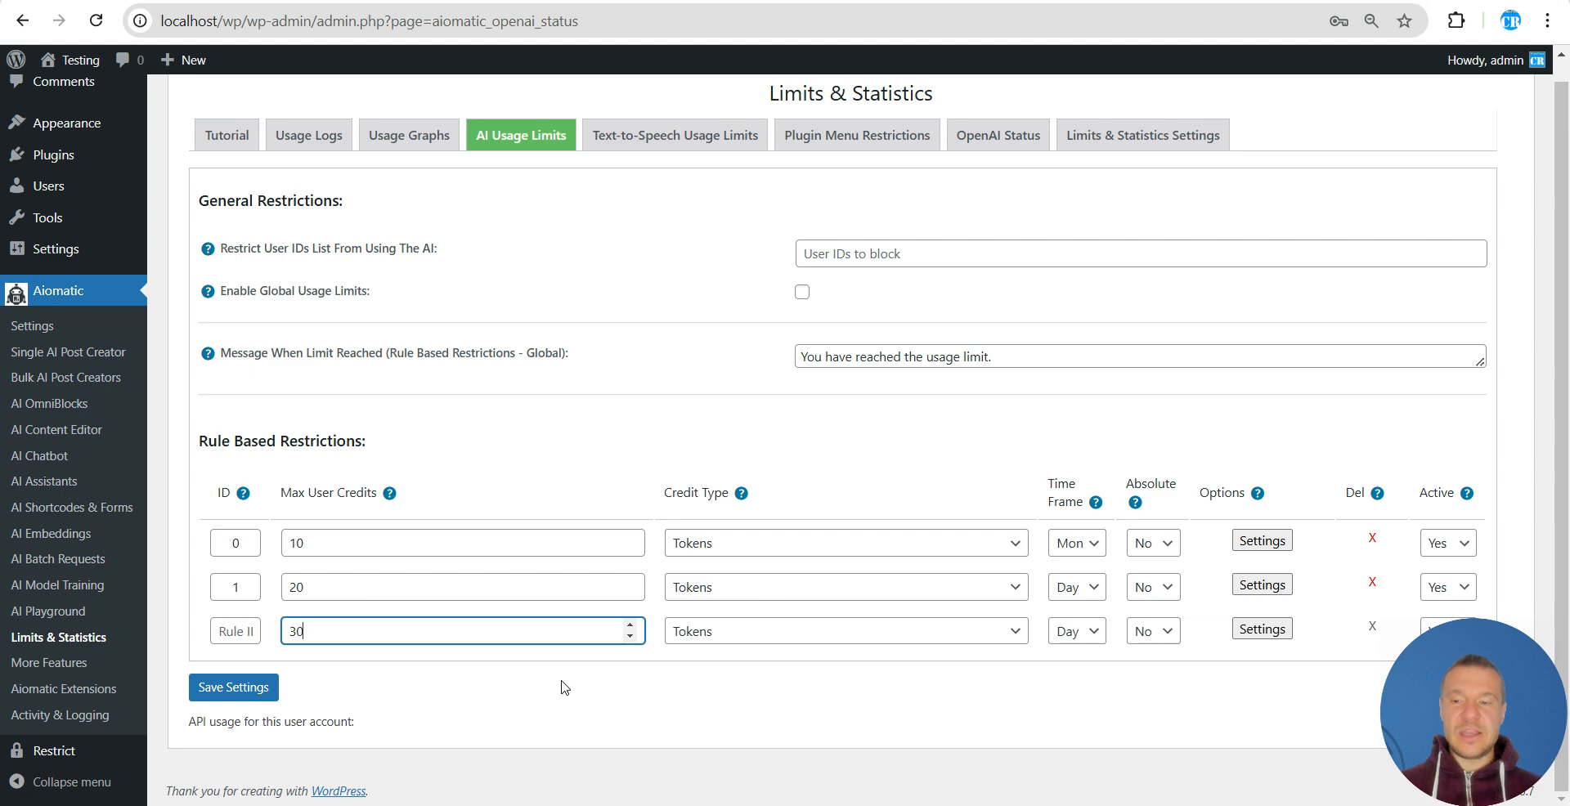
left_click(1259, 637)
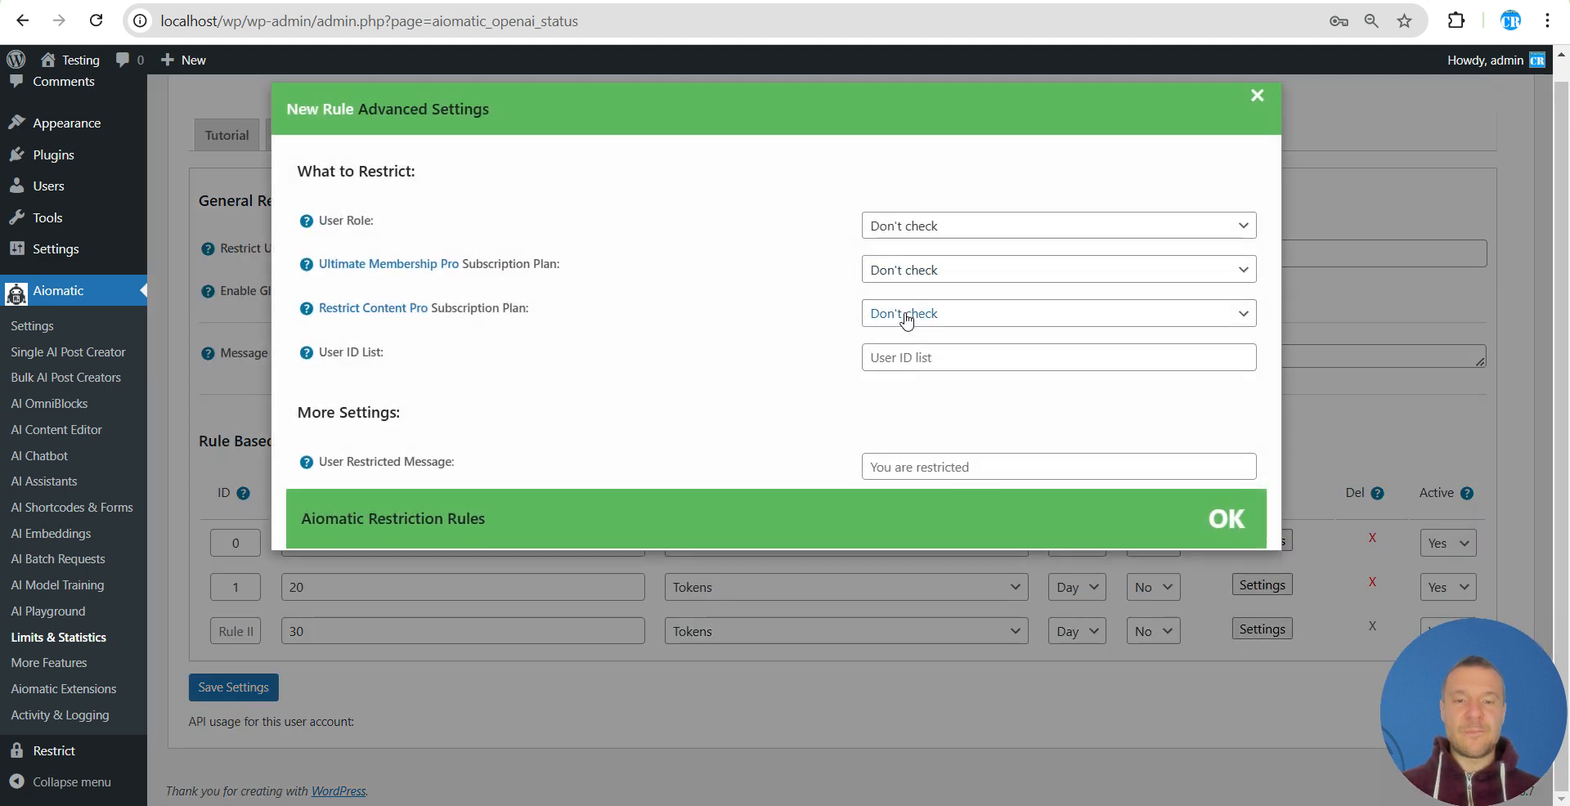
left_click(911, 313)
left_click(921, 466)
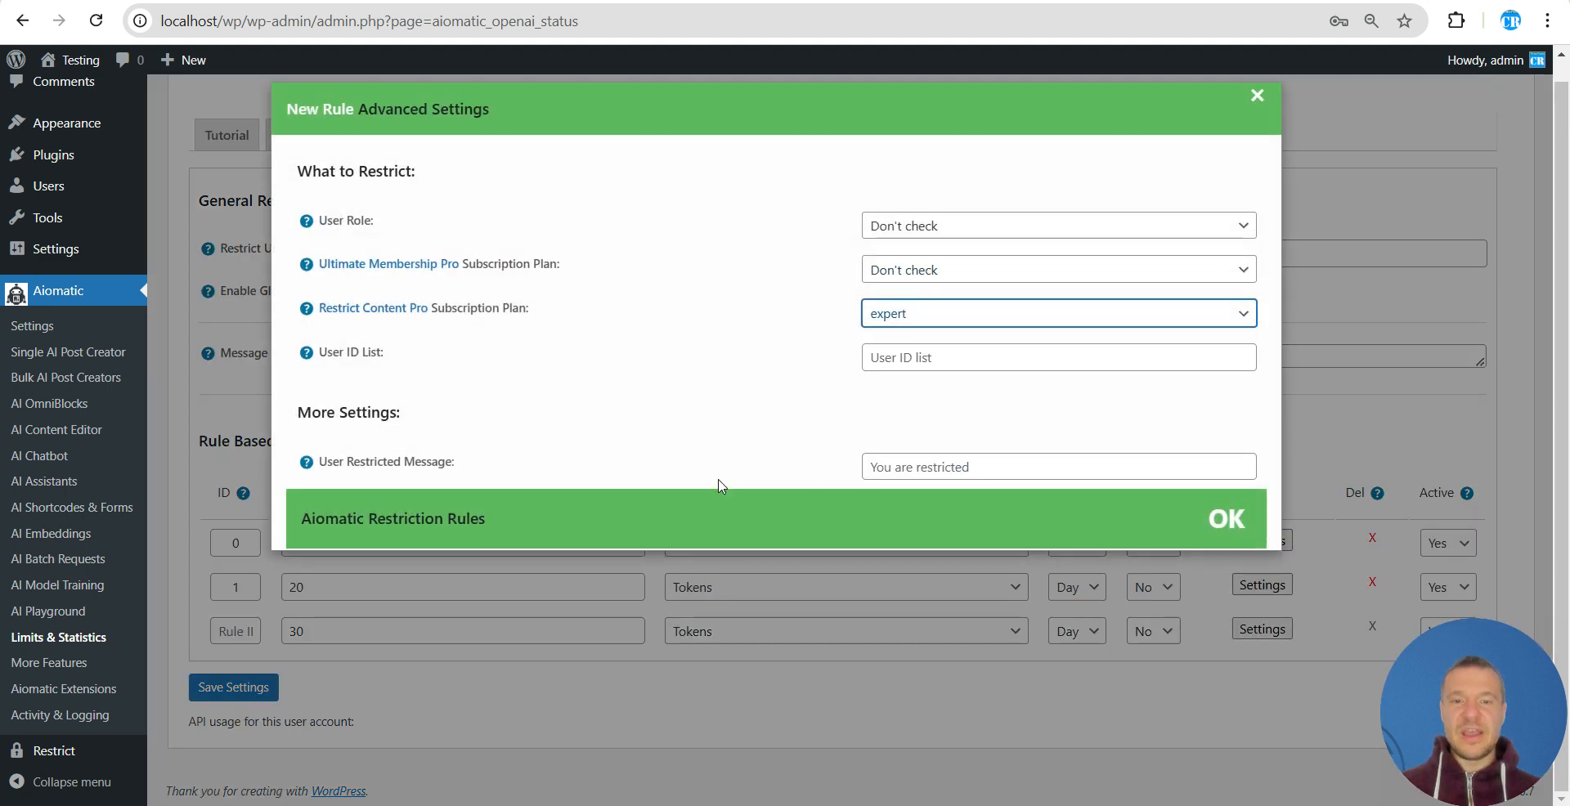
left_click(285, 746)
left_click(233, 687)
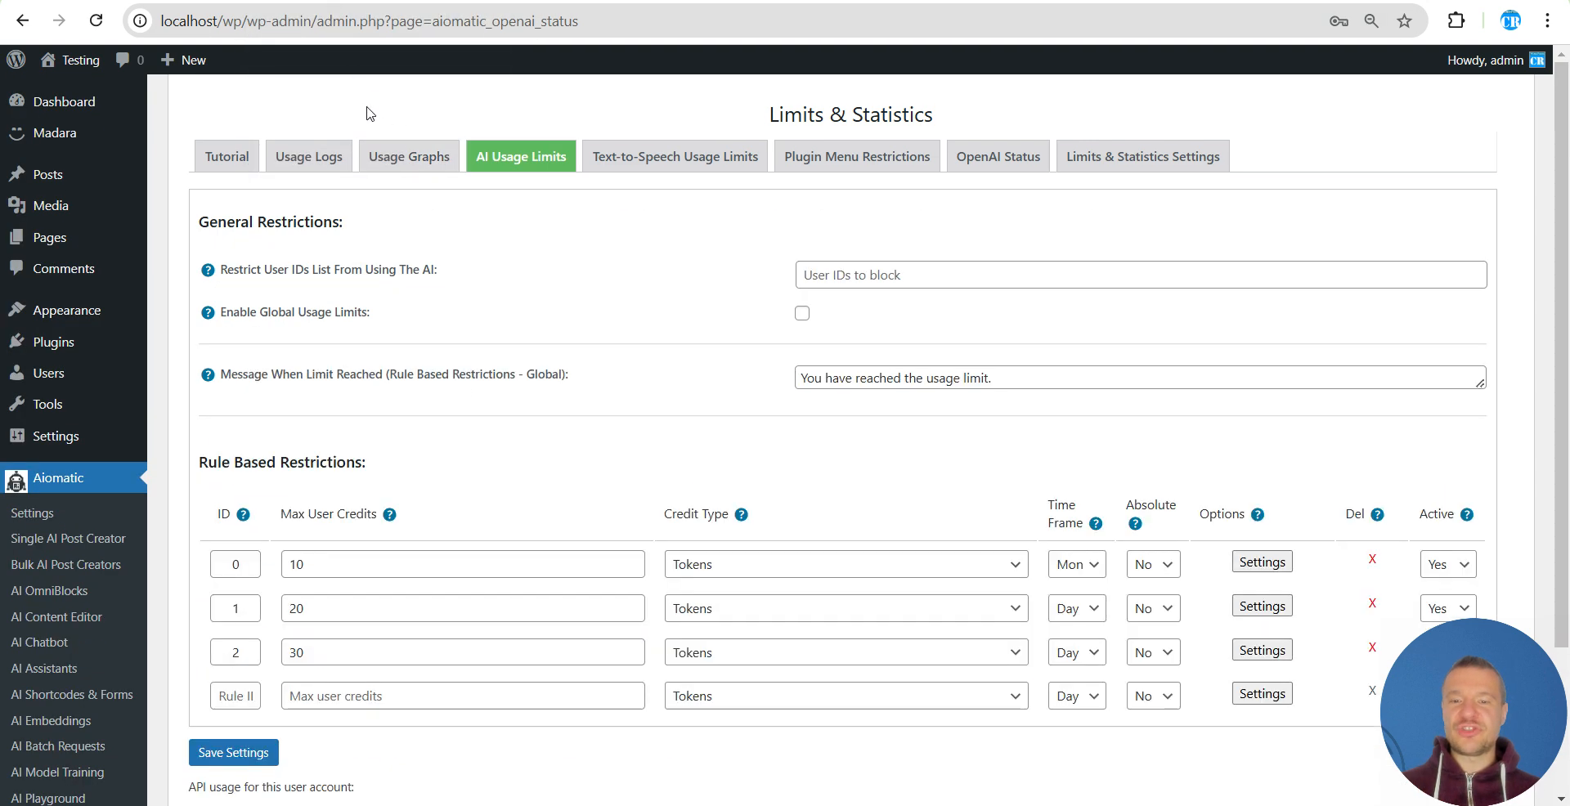
Add a usage rule with 5 maximum user credits for Restrict Content Pro's Not Subscribed Users and save the settings.
scroll(474, 433, "down", 3)
scroll(573, 524, "up", 2)
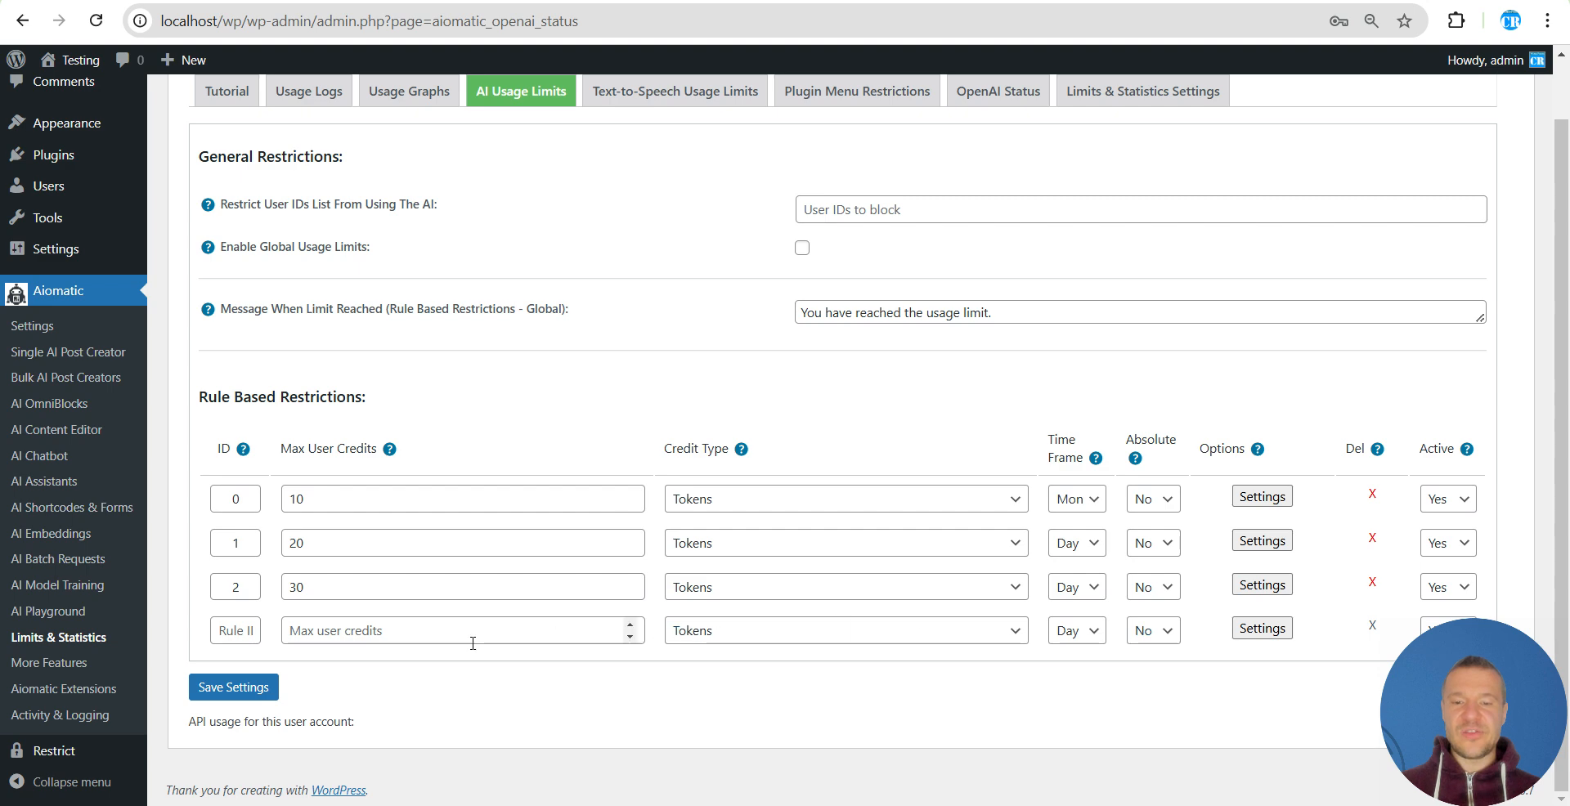
left_click(360, 634)
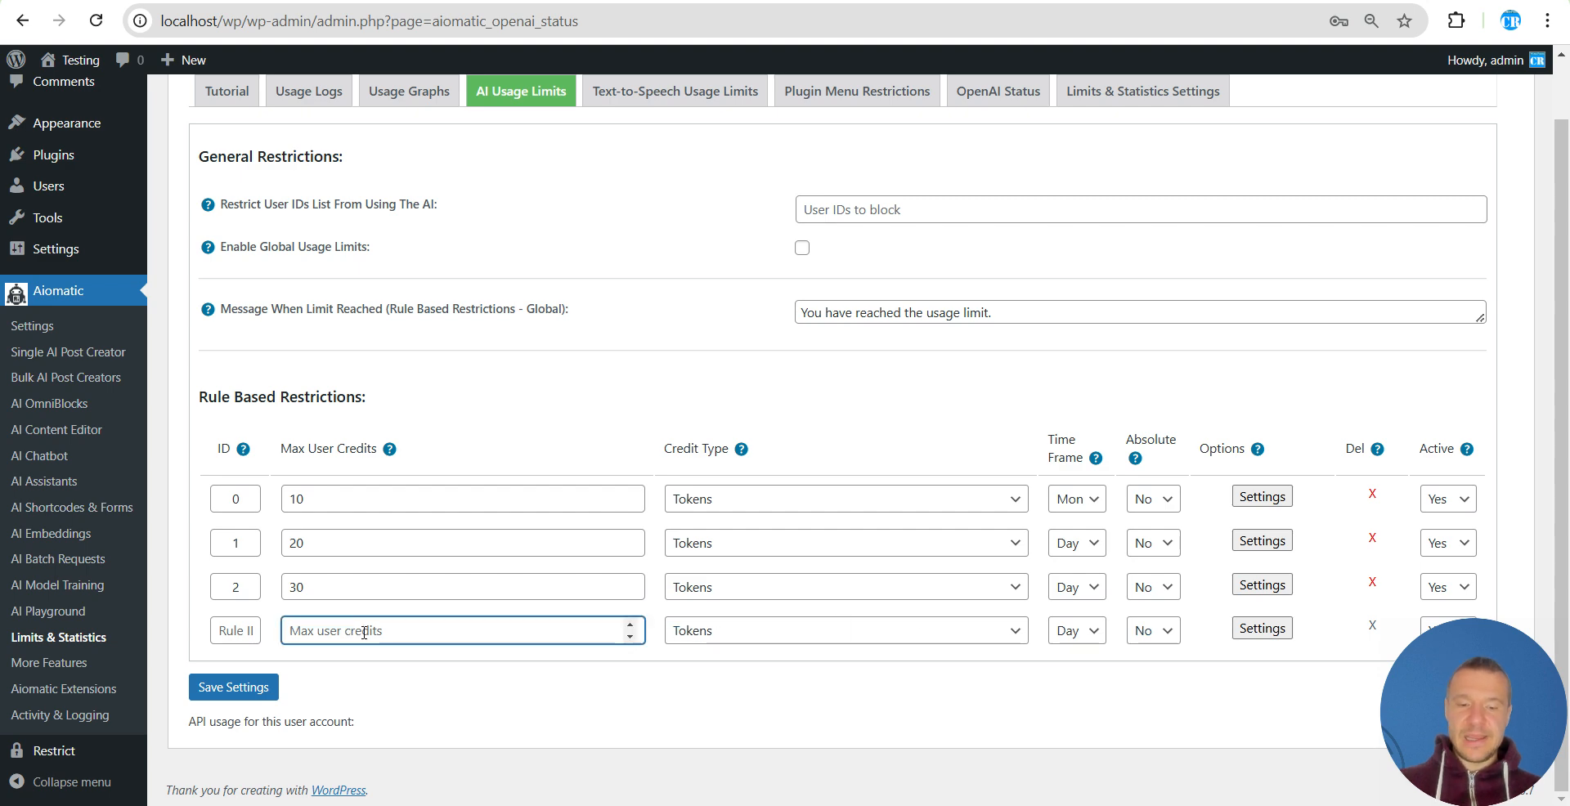
type("5")
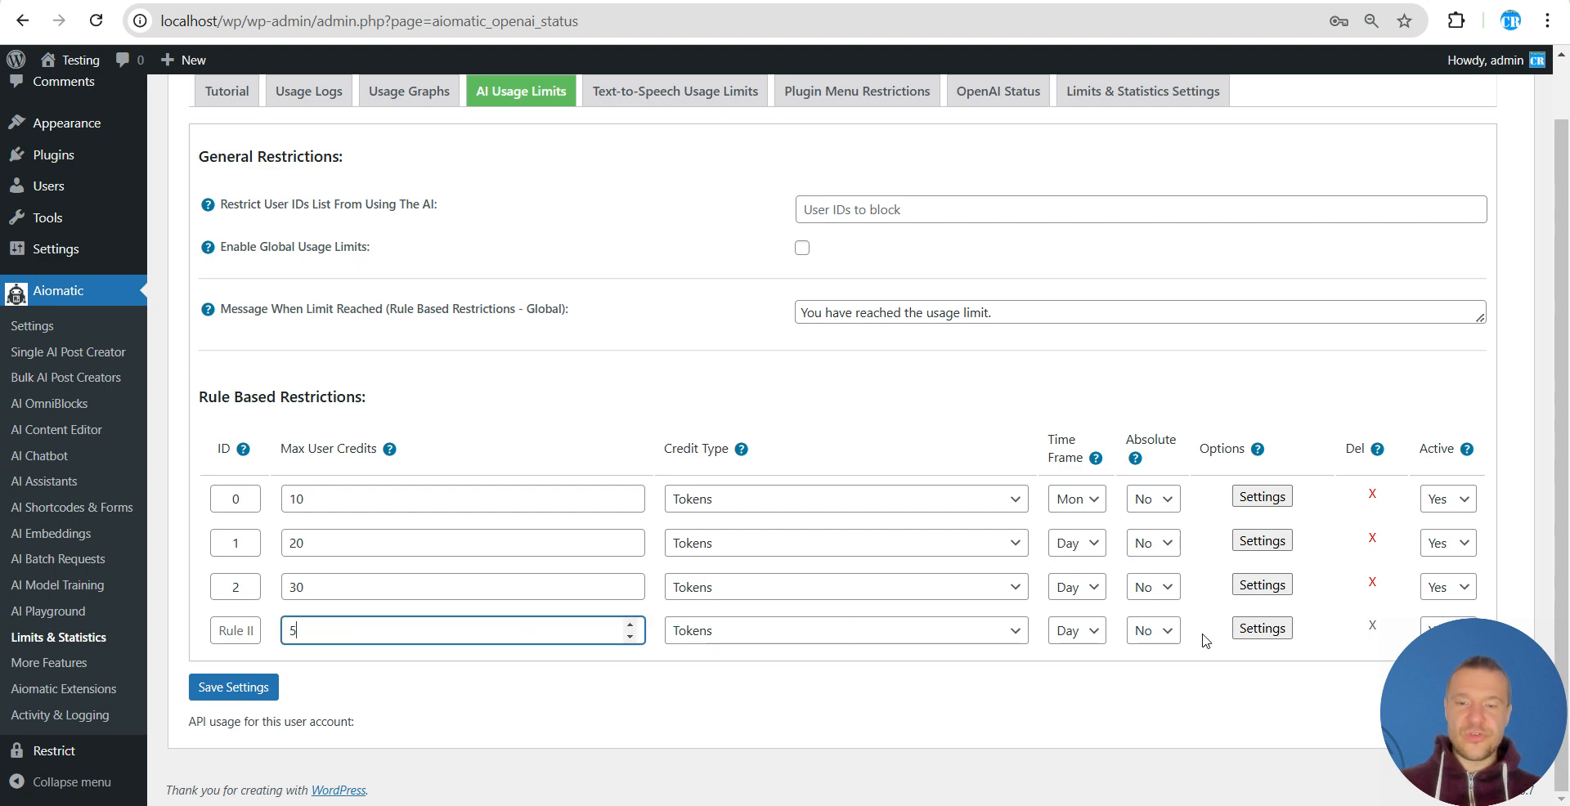
left_click(1262, 628)
left_click(904, 315)
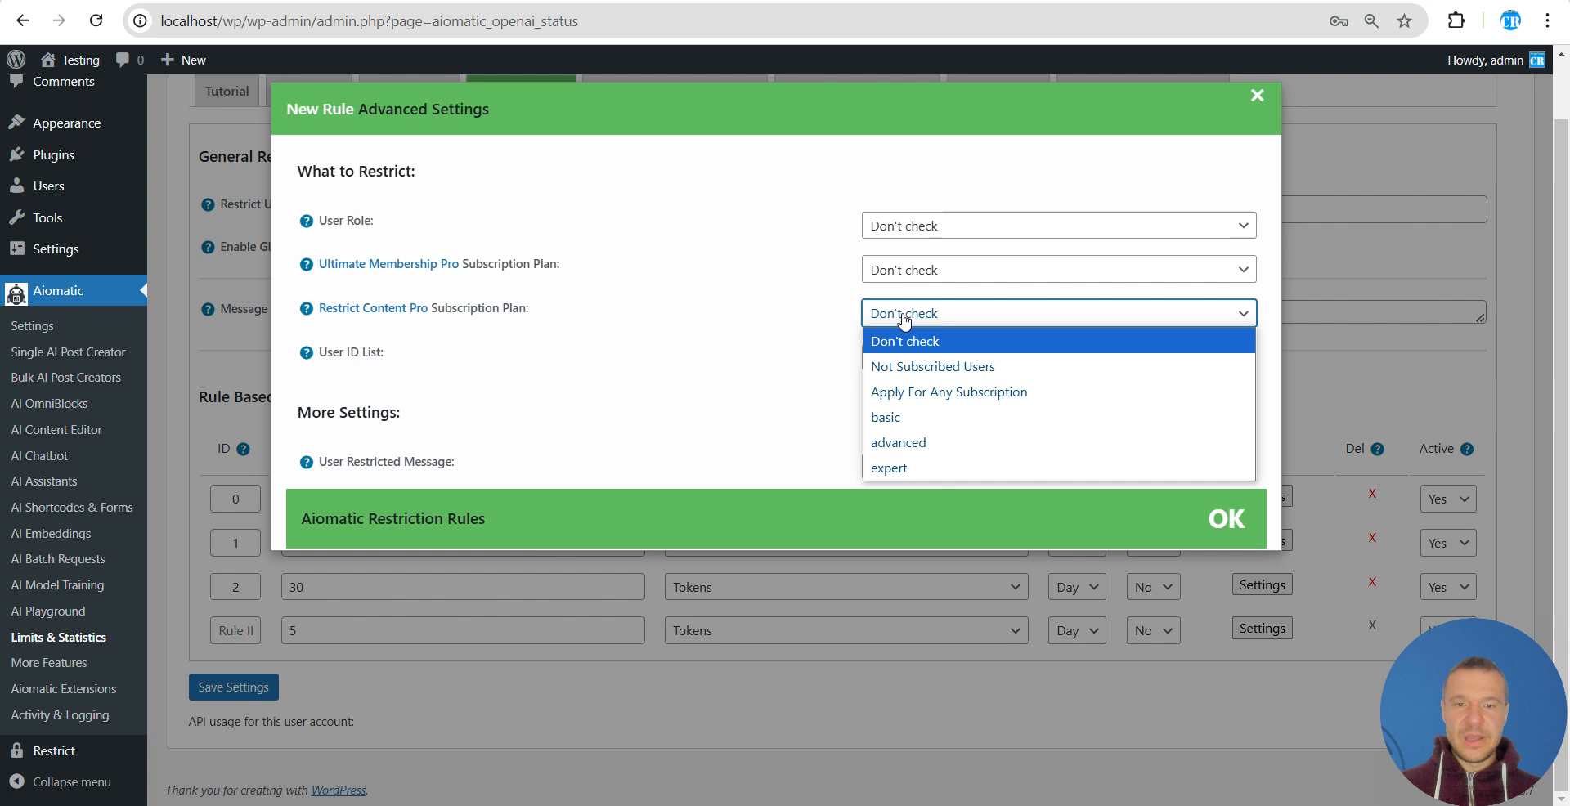
left_click(909, 368)
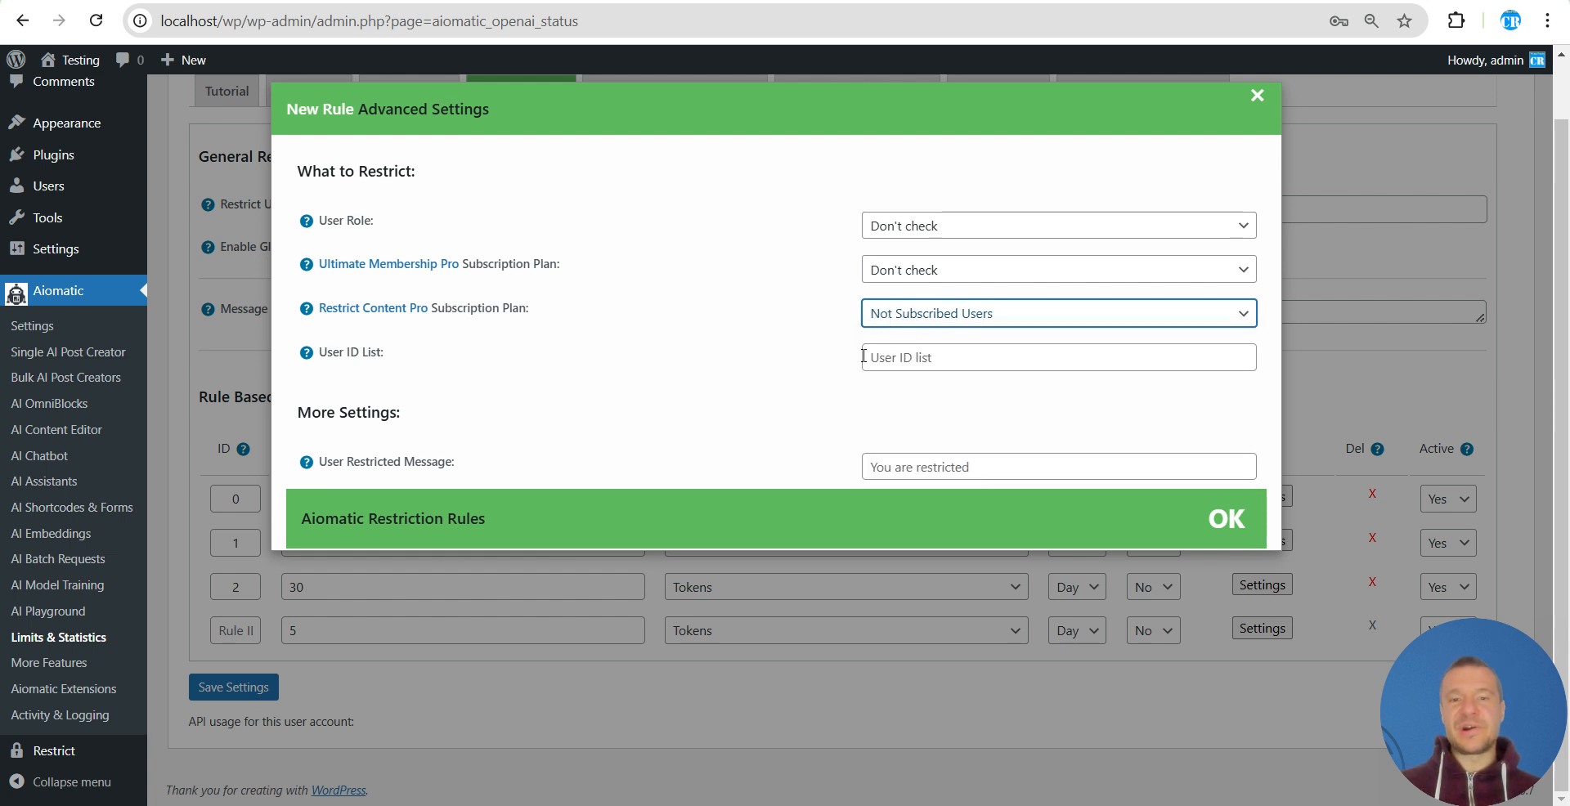
left_click(1227, 519)
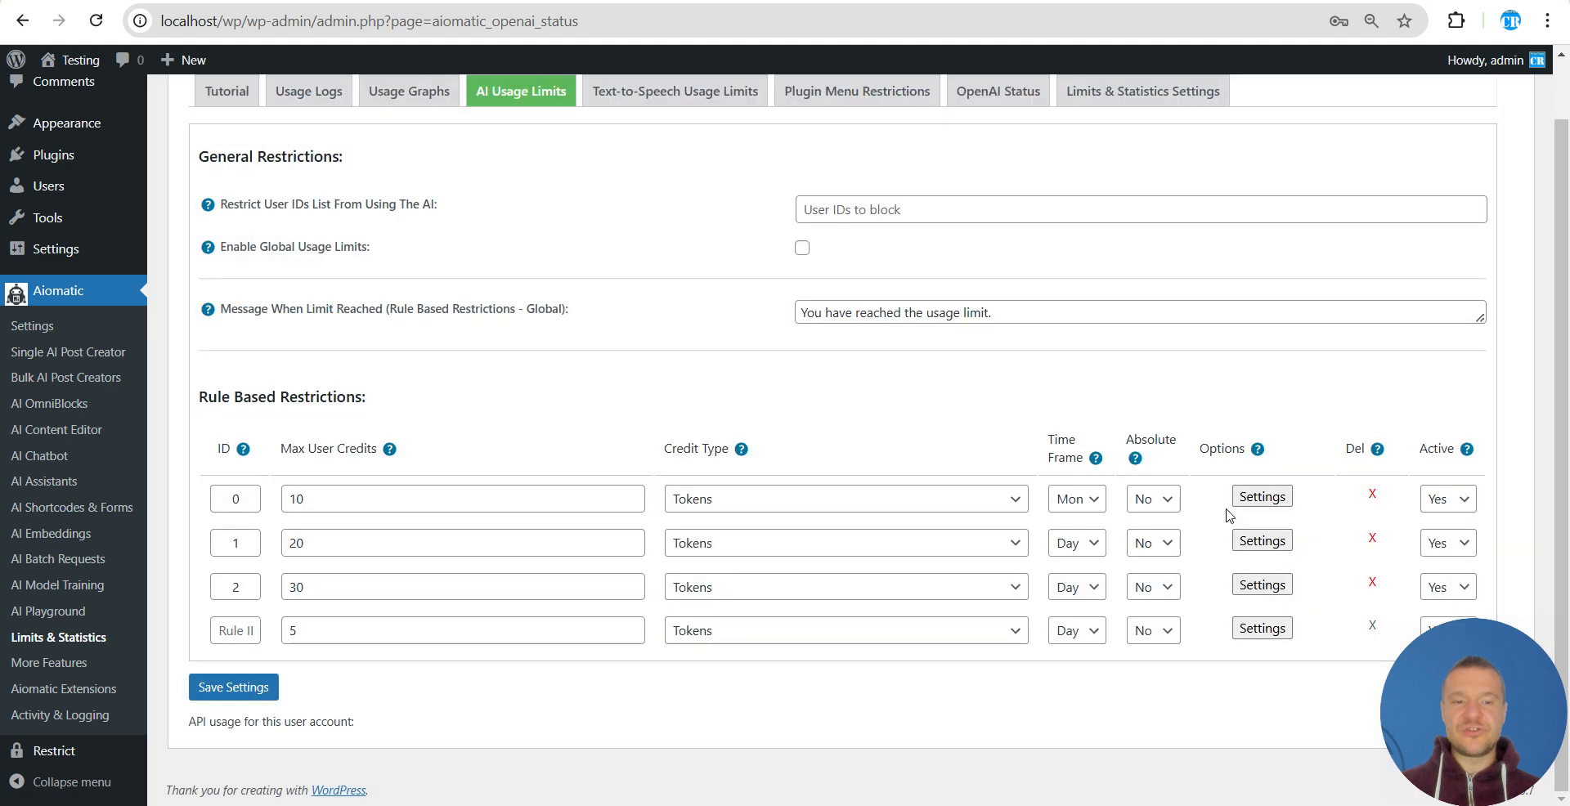
left_click(260, 691)
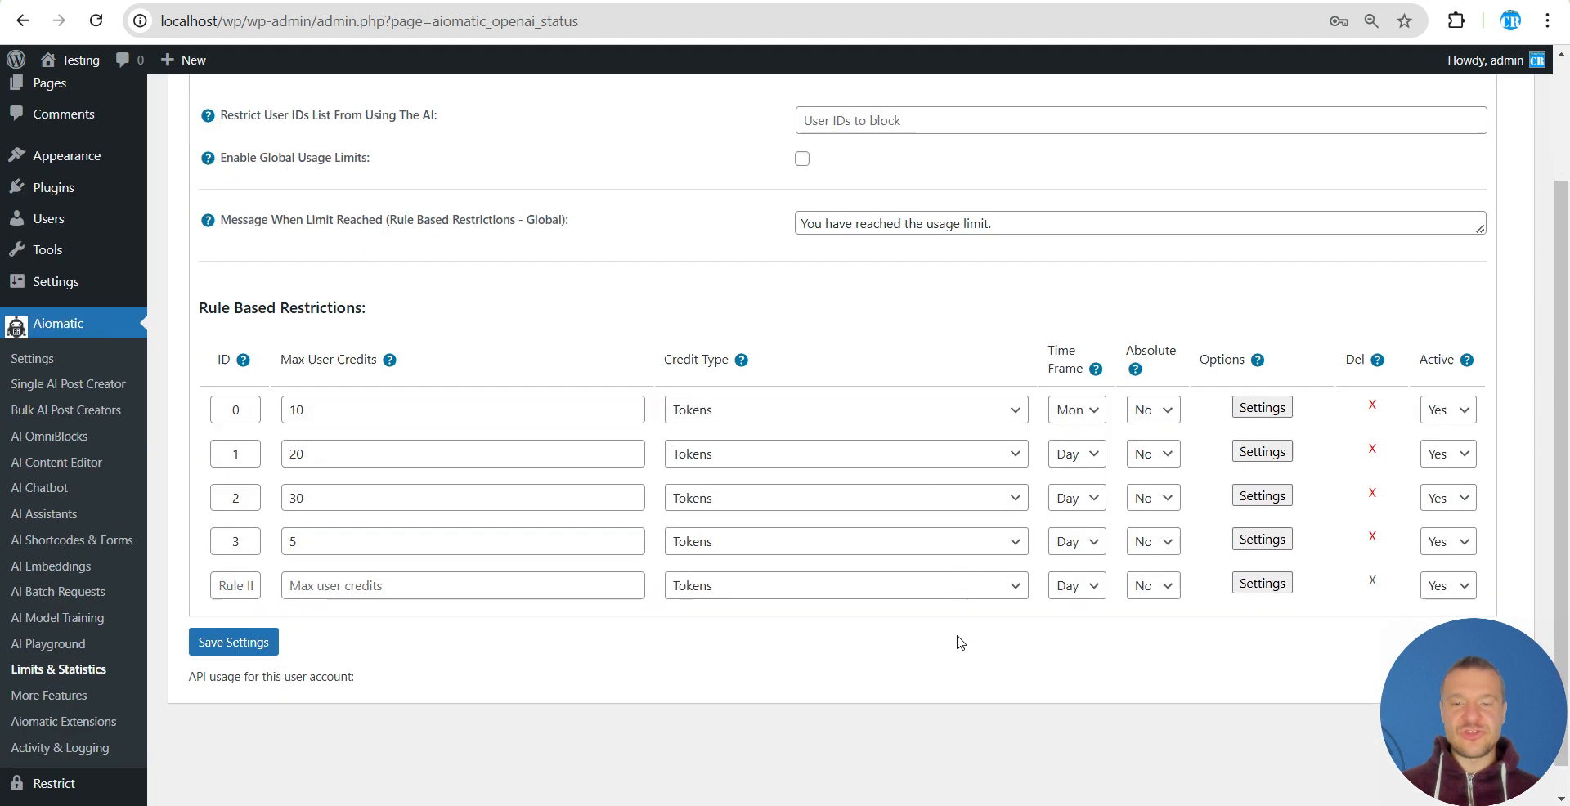
Review the Restrict Content Pro subscription plan options in the advanced settings of the rule for not subscribed users.
left_click(1261, 585)
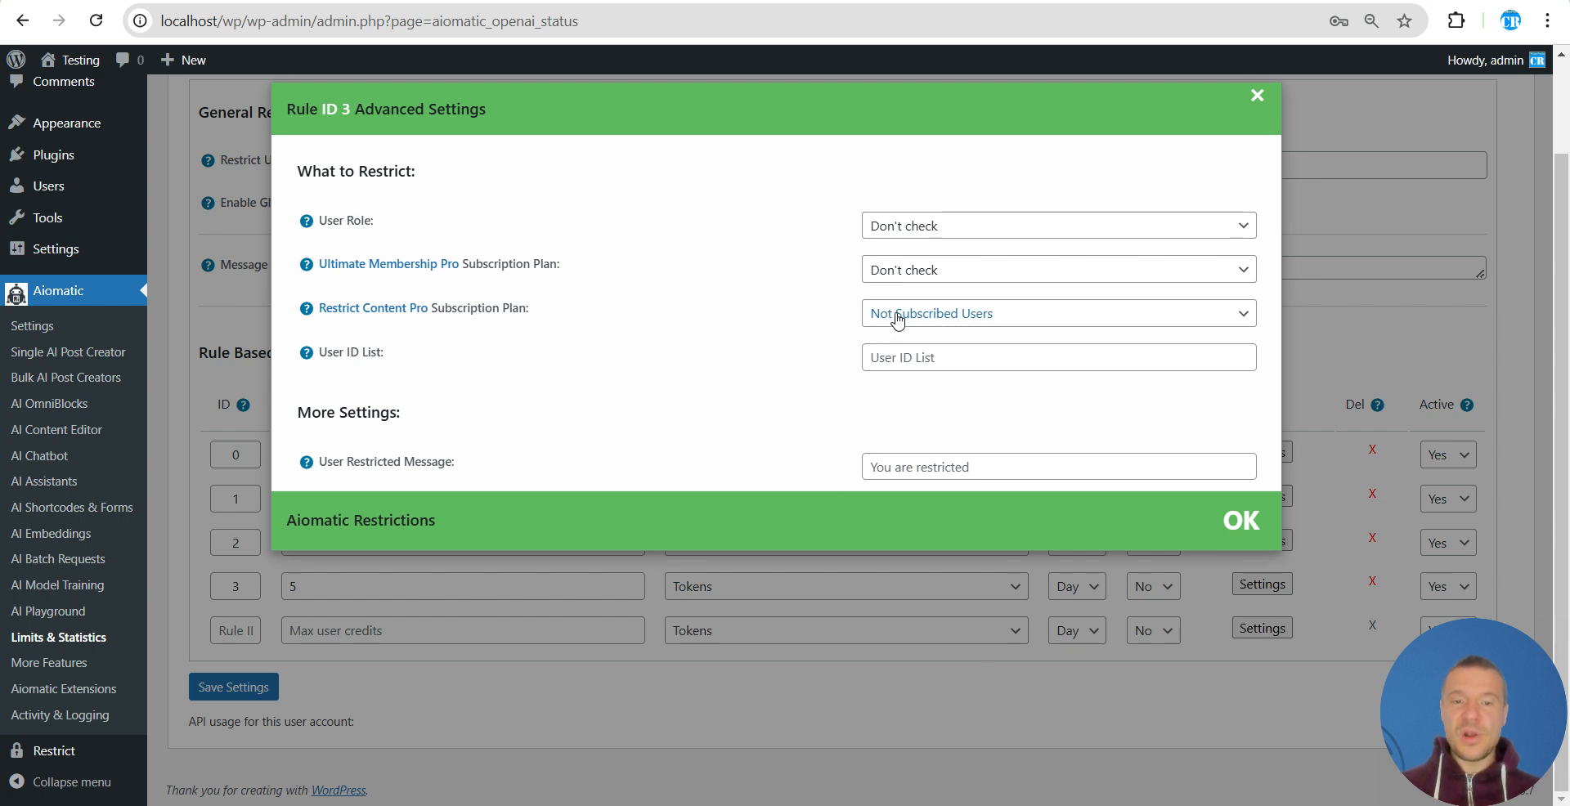
left_click(899, 317)
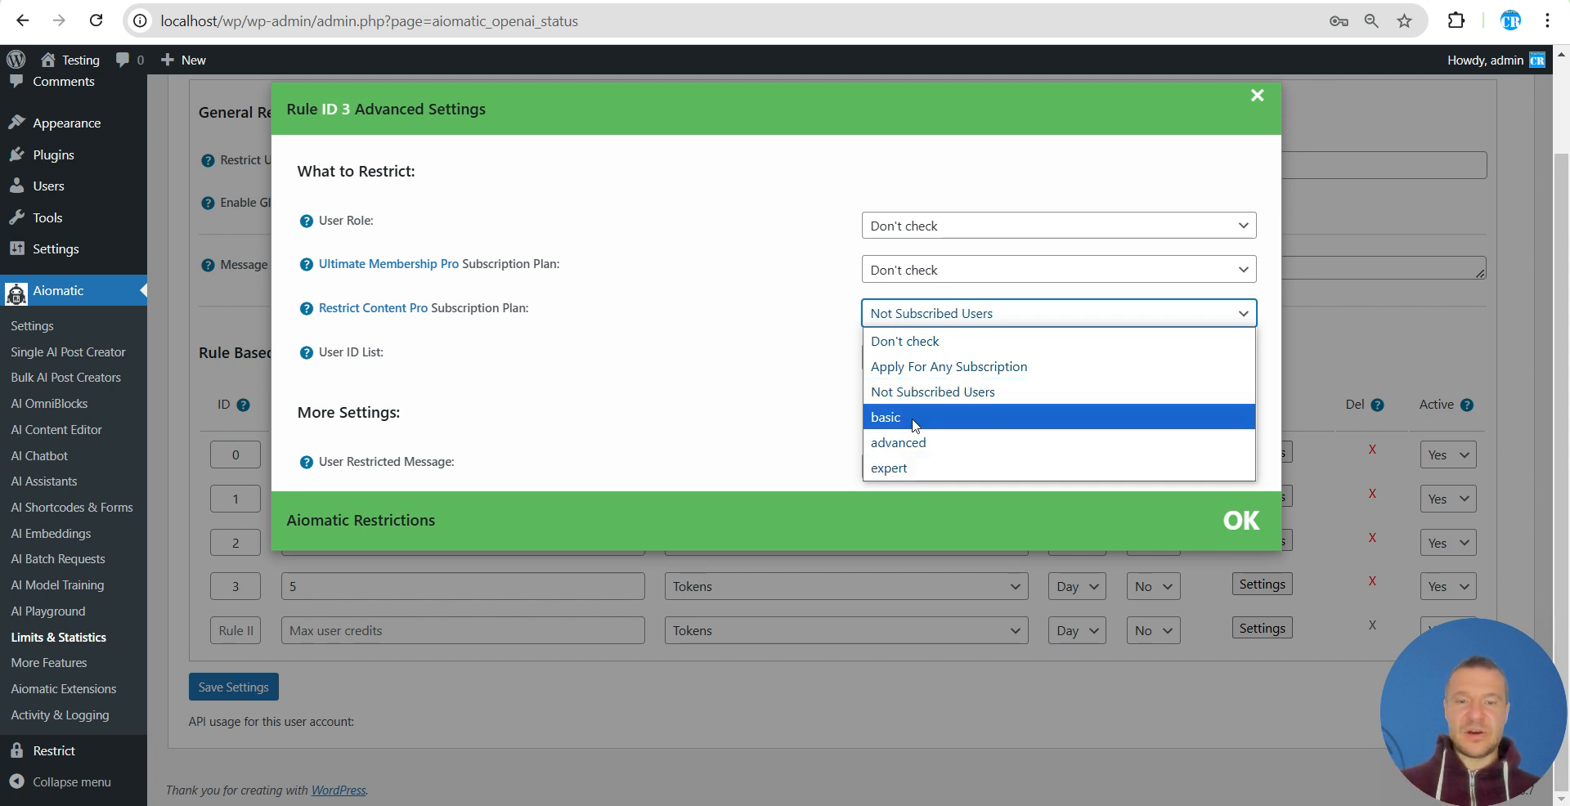
left_click(715, 704)
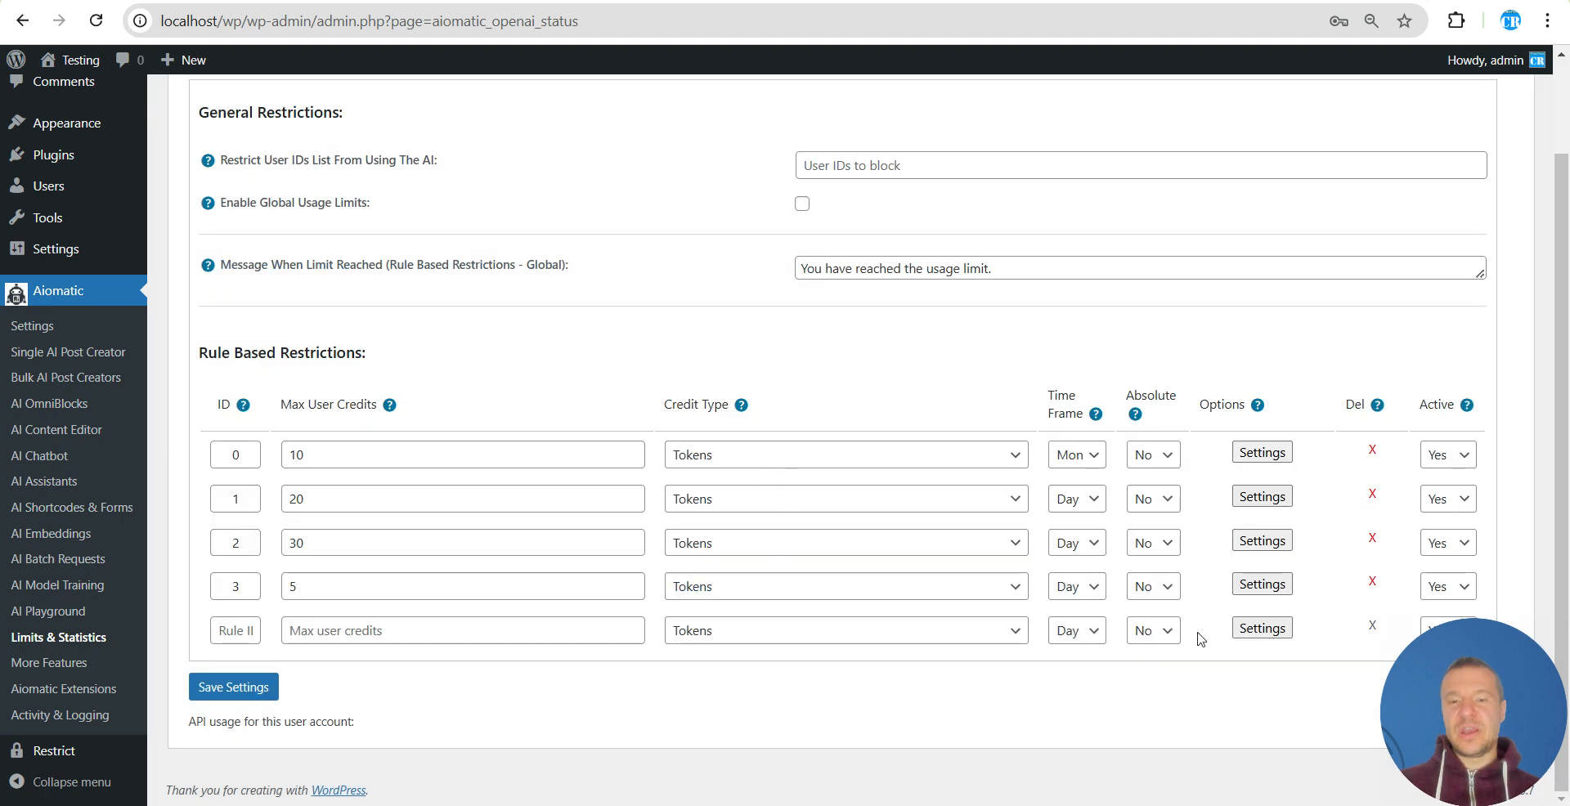
left_click(1251, 584)
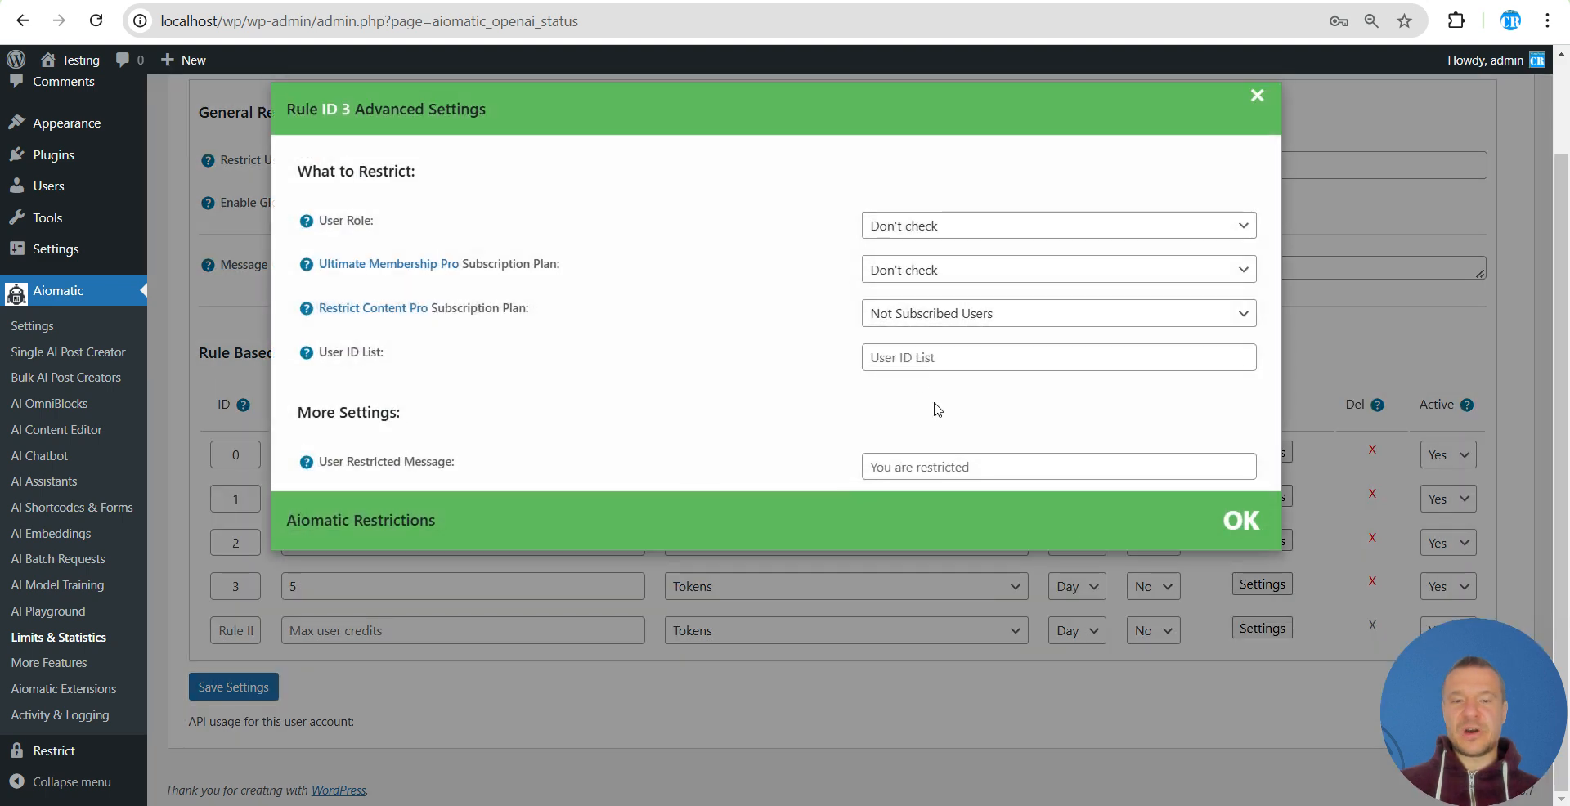
left_click(917, 317)
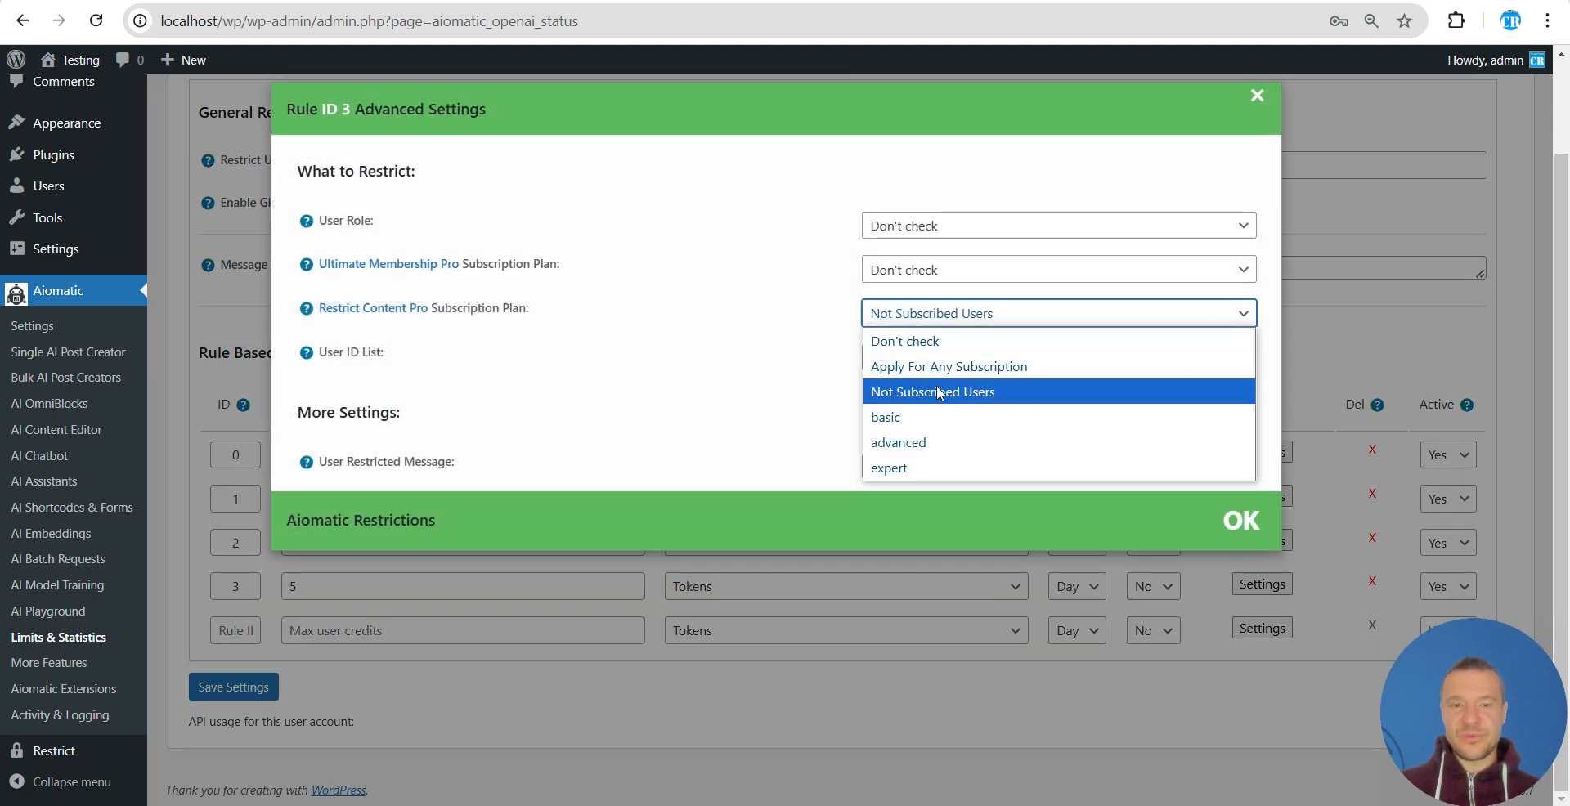
left_click(867, 708)
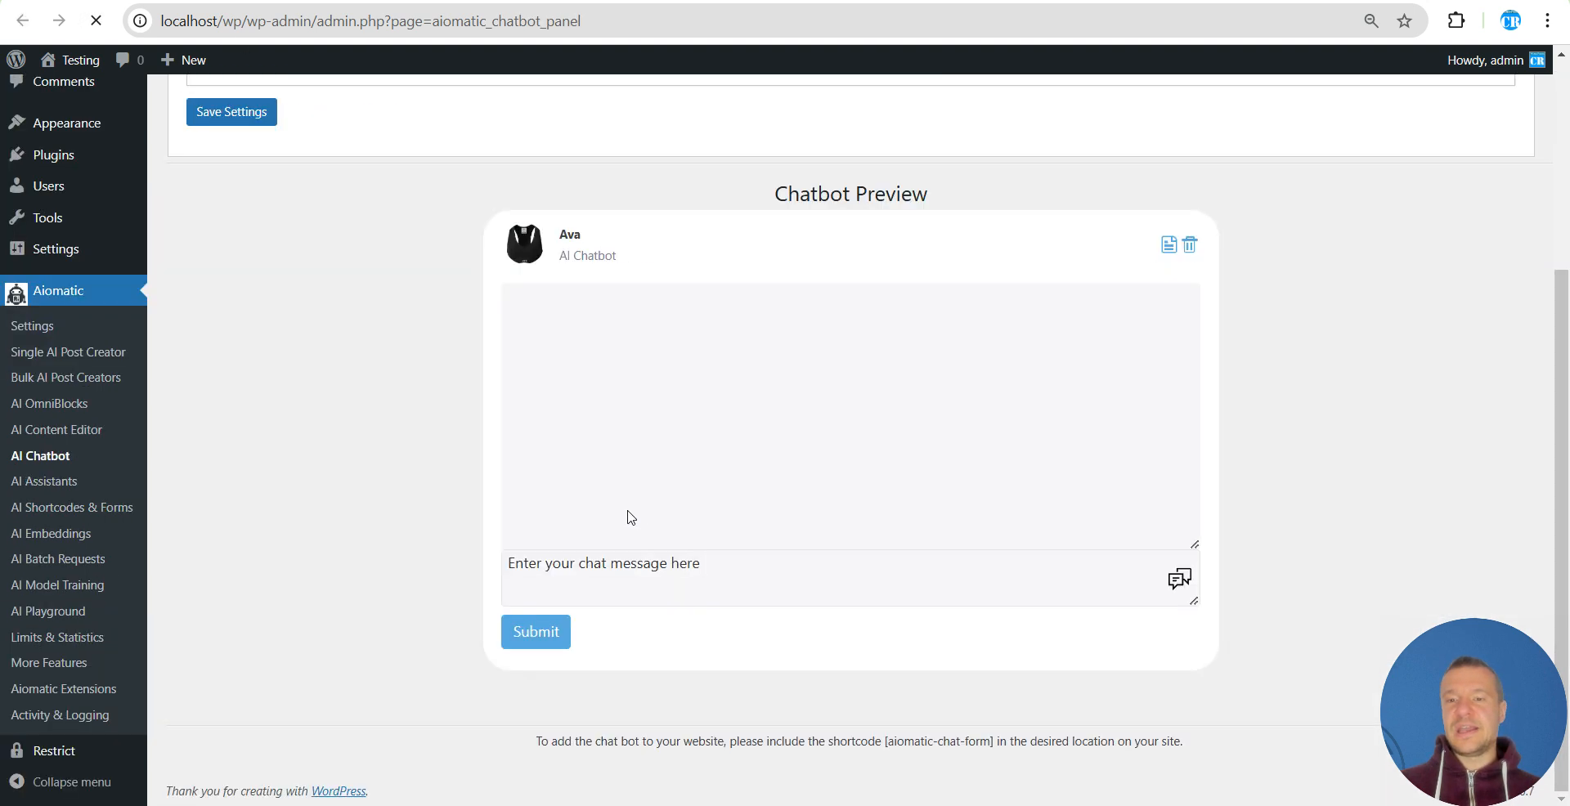
Send the message "hi!" in the AI Chatbot preview and check how the usage limit affects the response.
left_click(594, 554)
type("hi!")
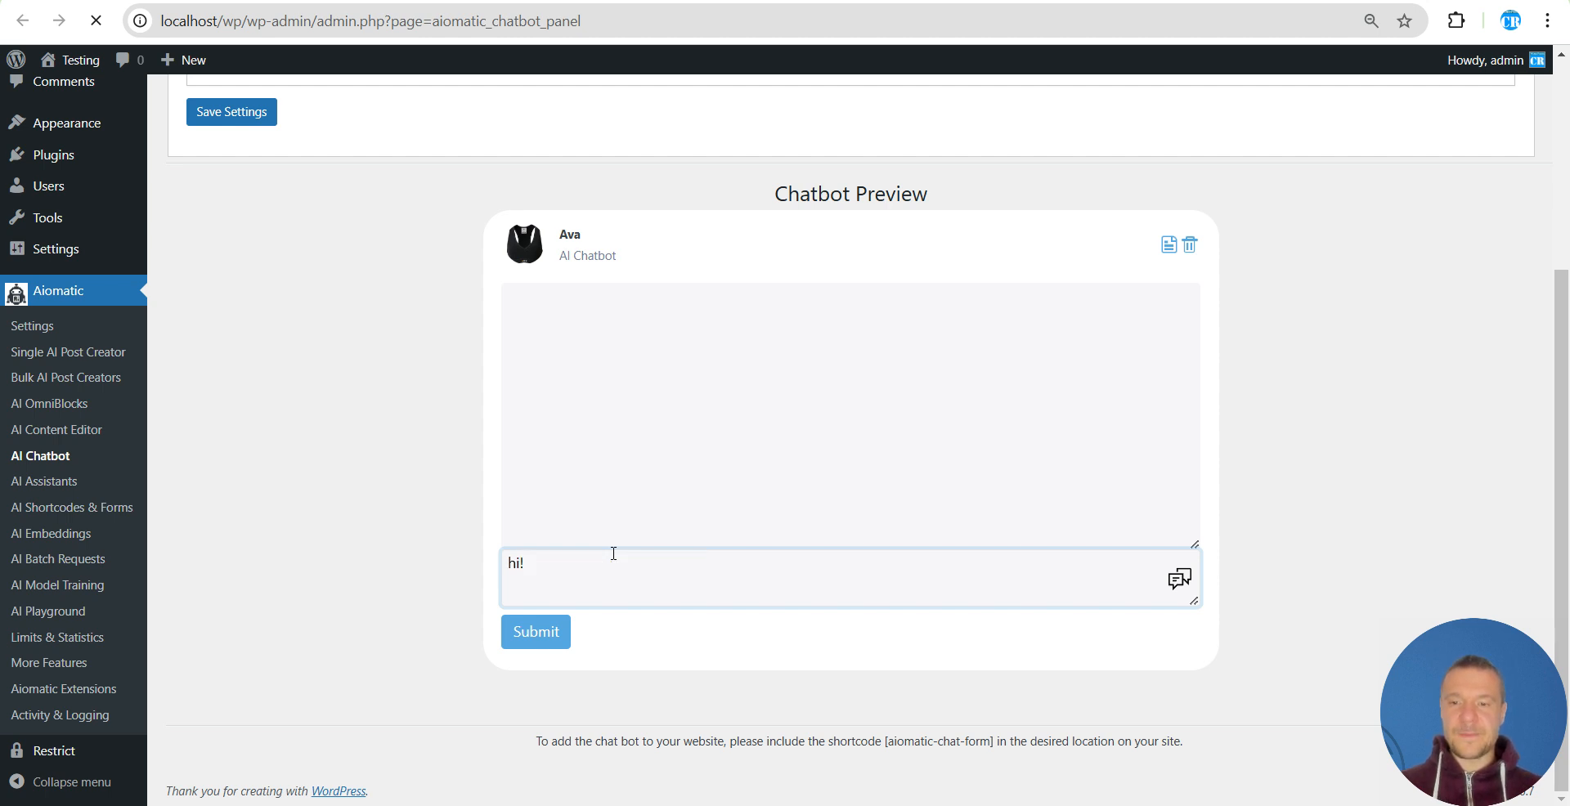
key("Return")
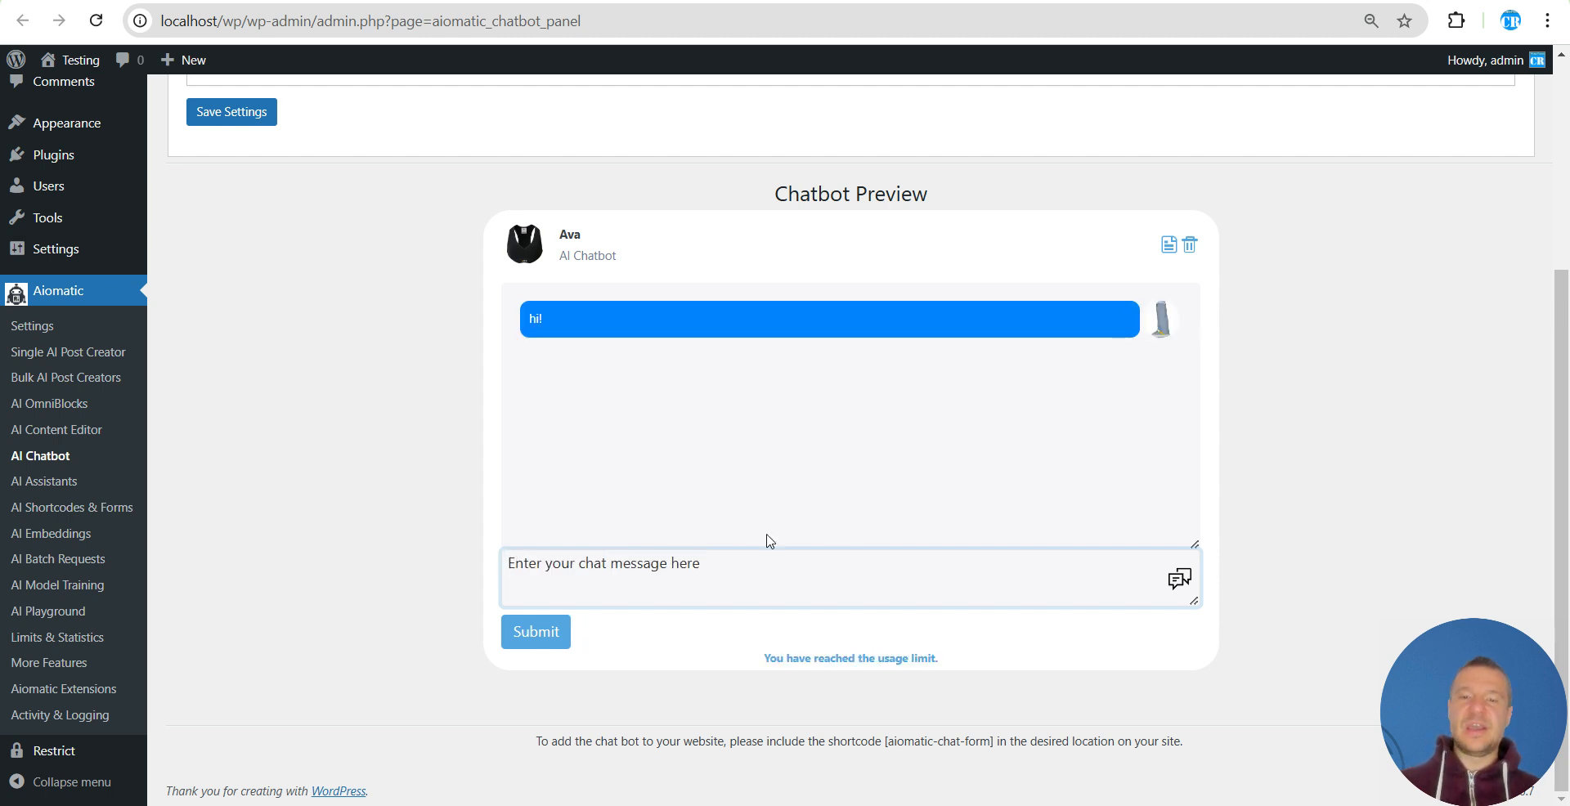
mouse_move(49, 761)
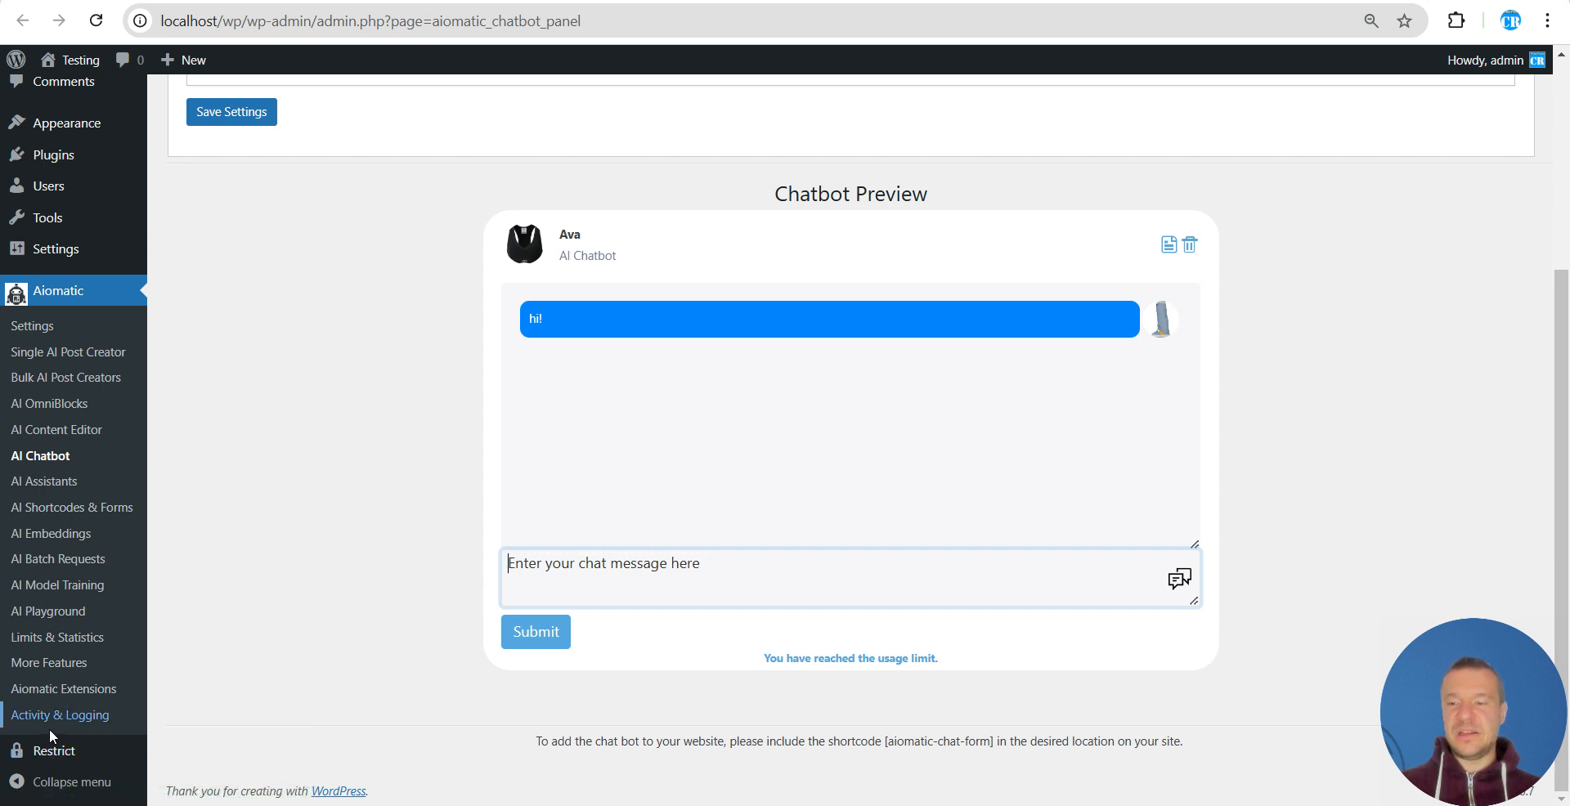
left_click(769, 660)
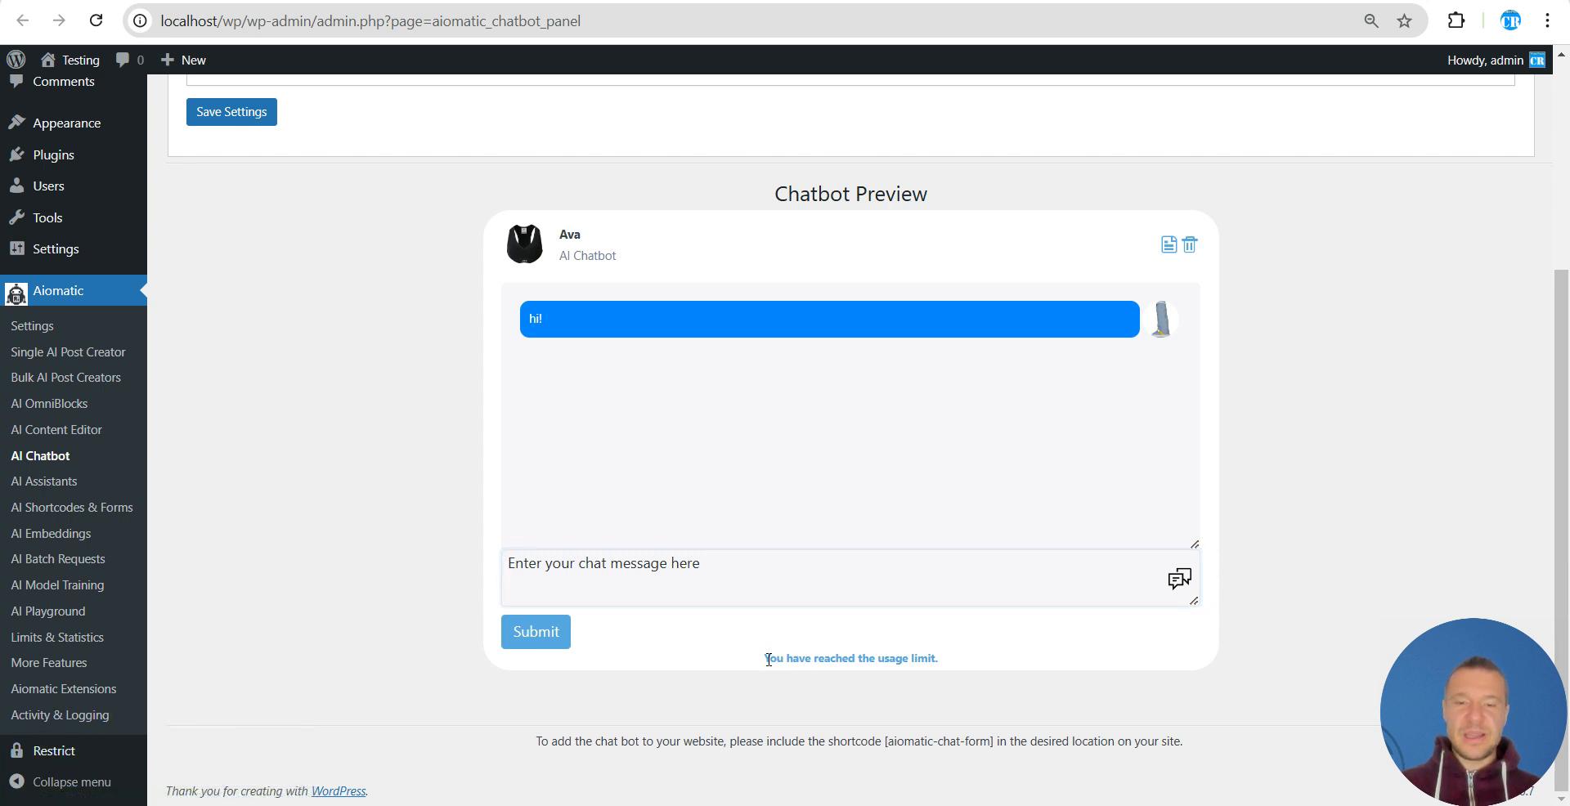
left_click_drag(769, 659, 950, 661)
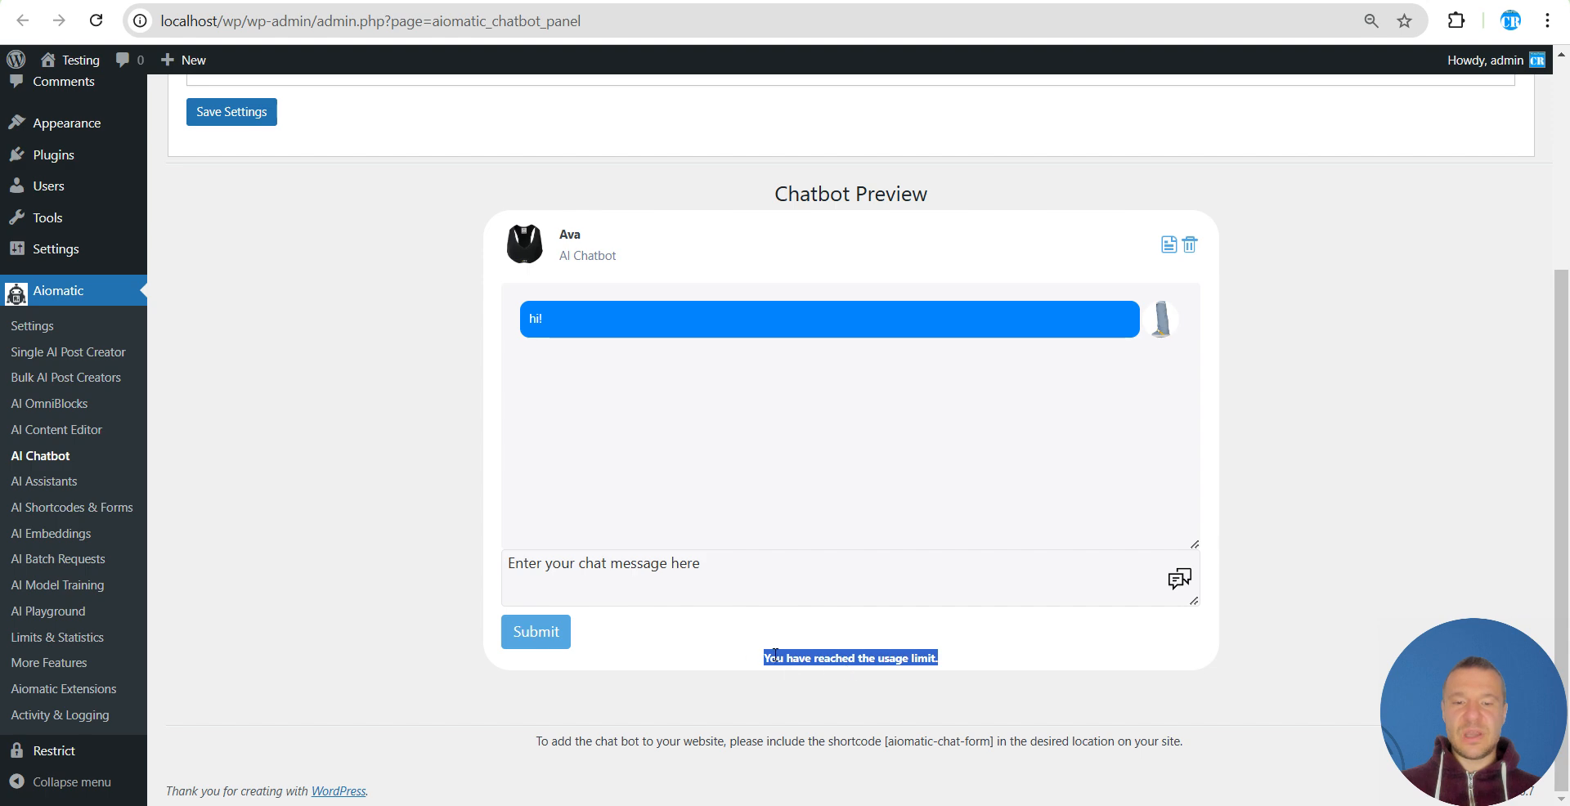
left_click(736, 647)
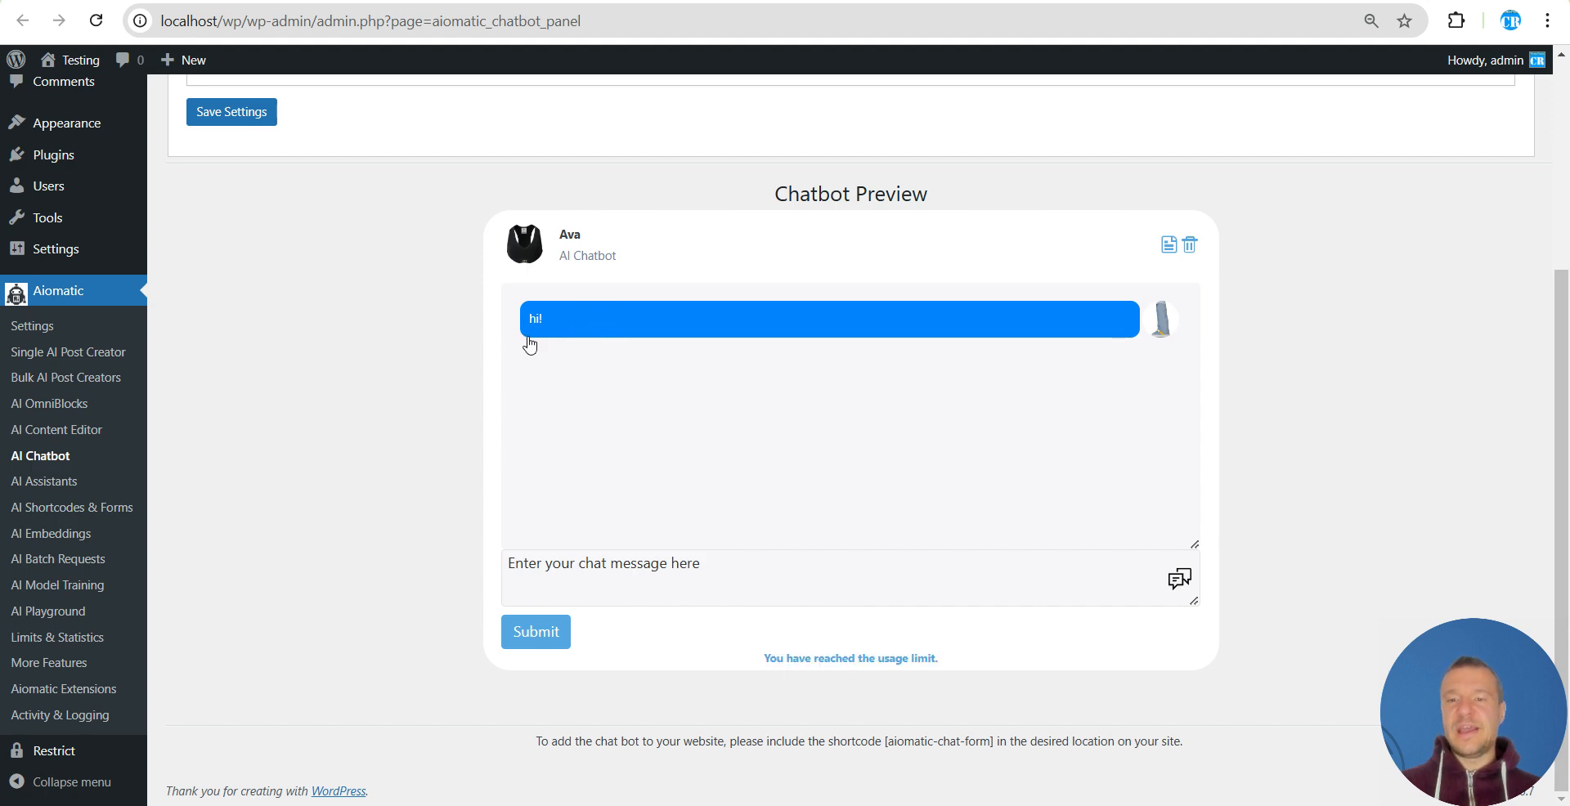
Compare the chatbot preview with the AI usage limit rules and open the advanced settings of rule ID 0.
left_click(90, 2)
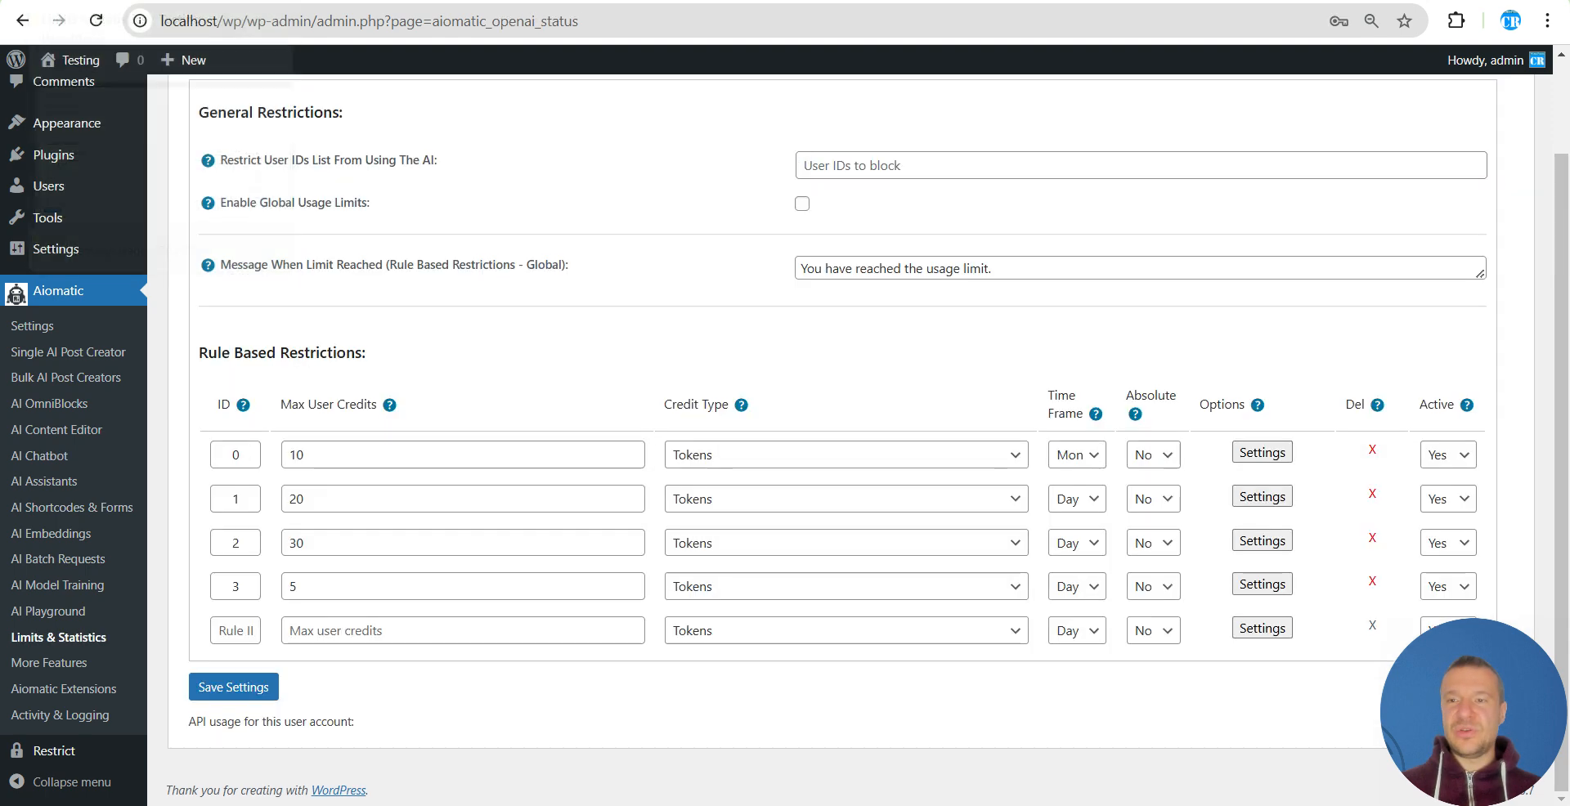
left_click(270, 3)
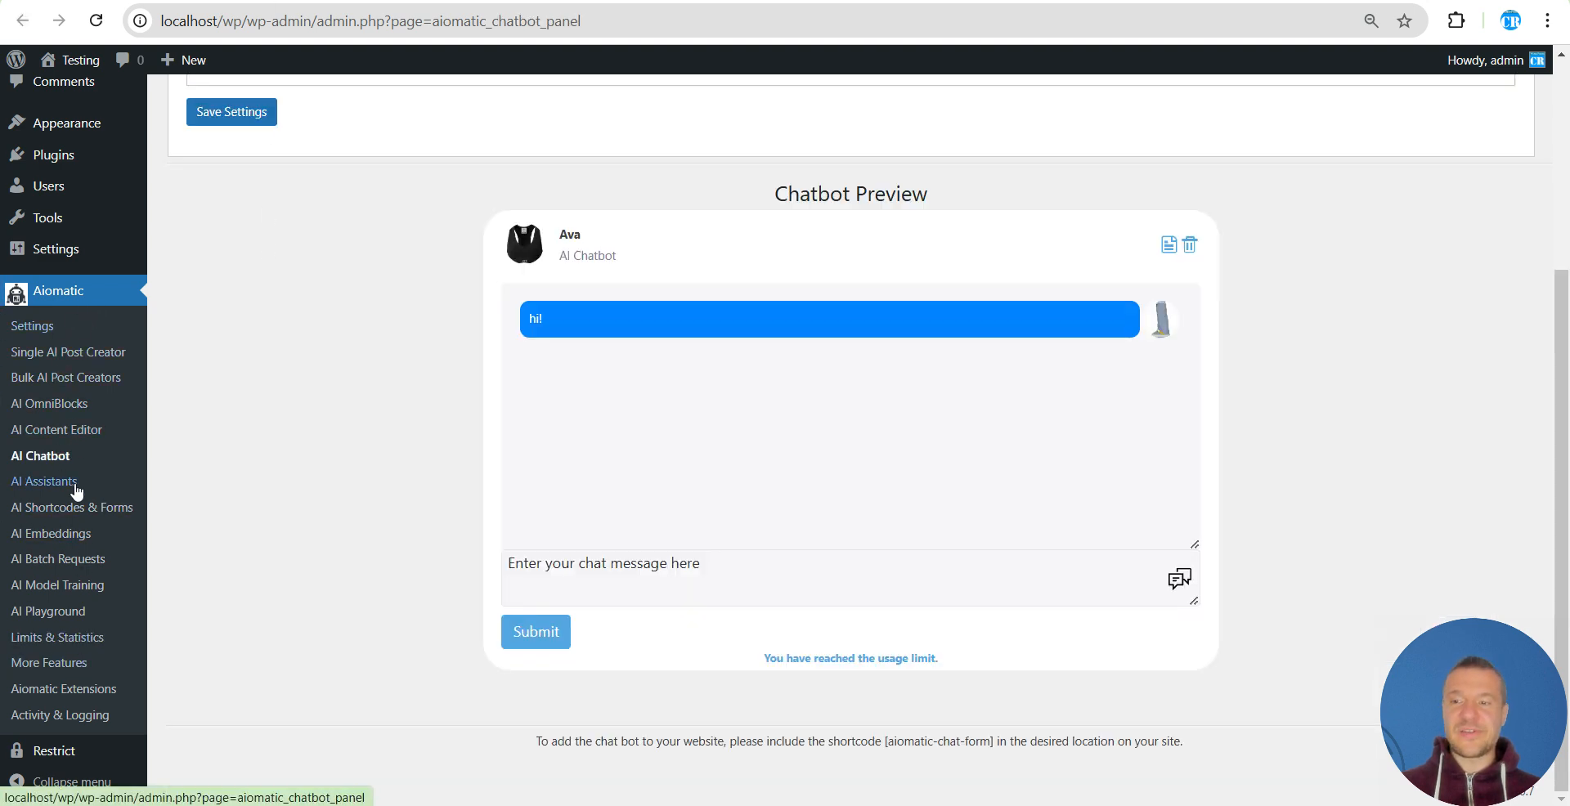
mouse_move(141, 265)
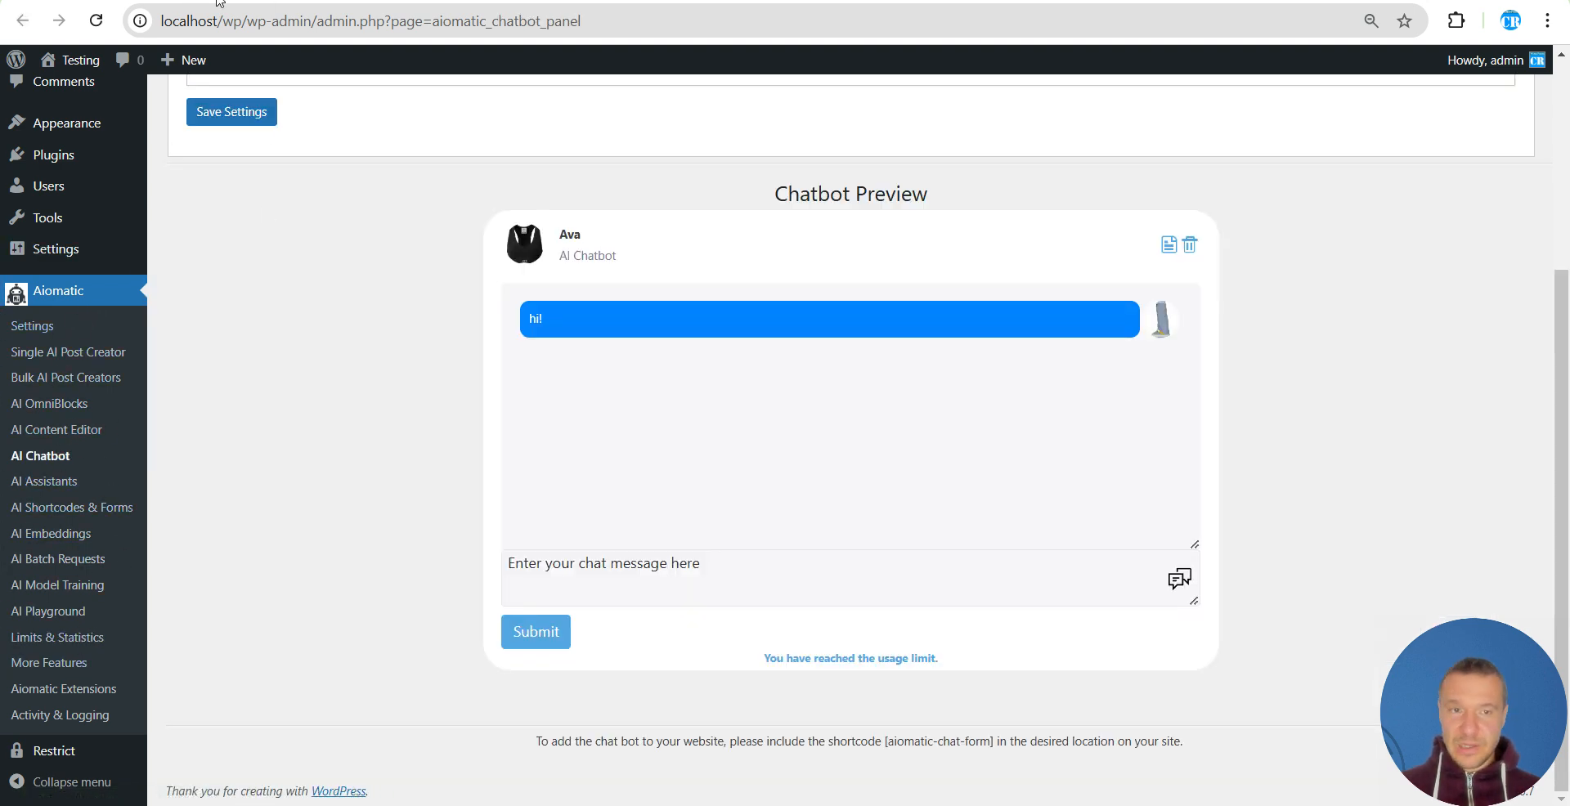
left_click(89, 1)
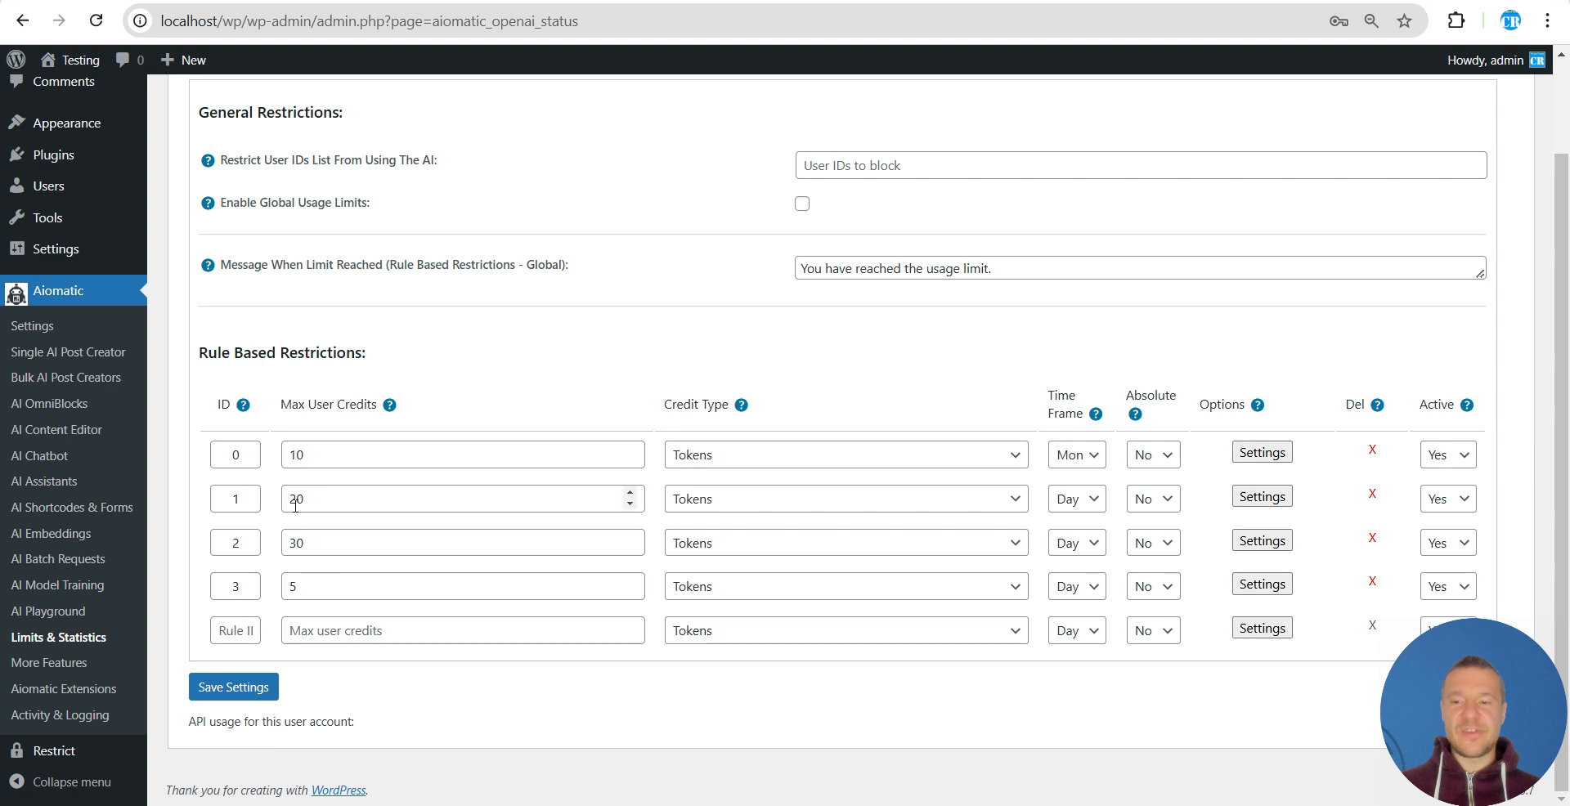
left_click(1262, 452)
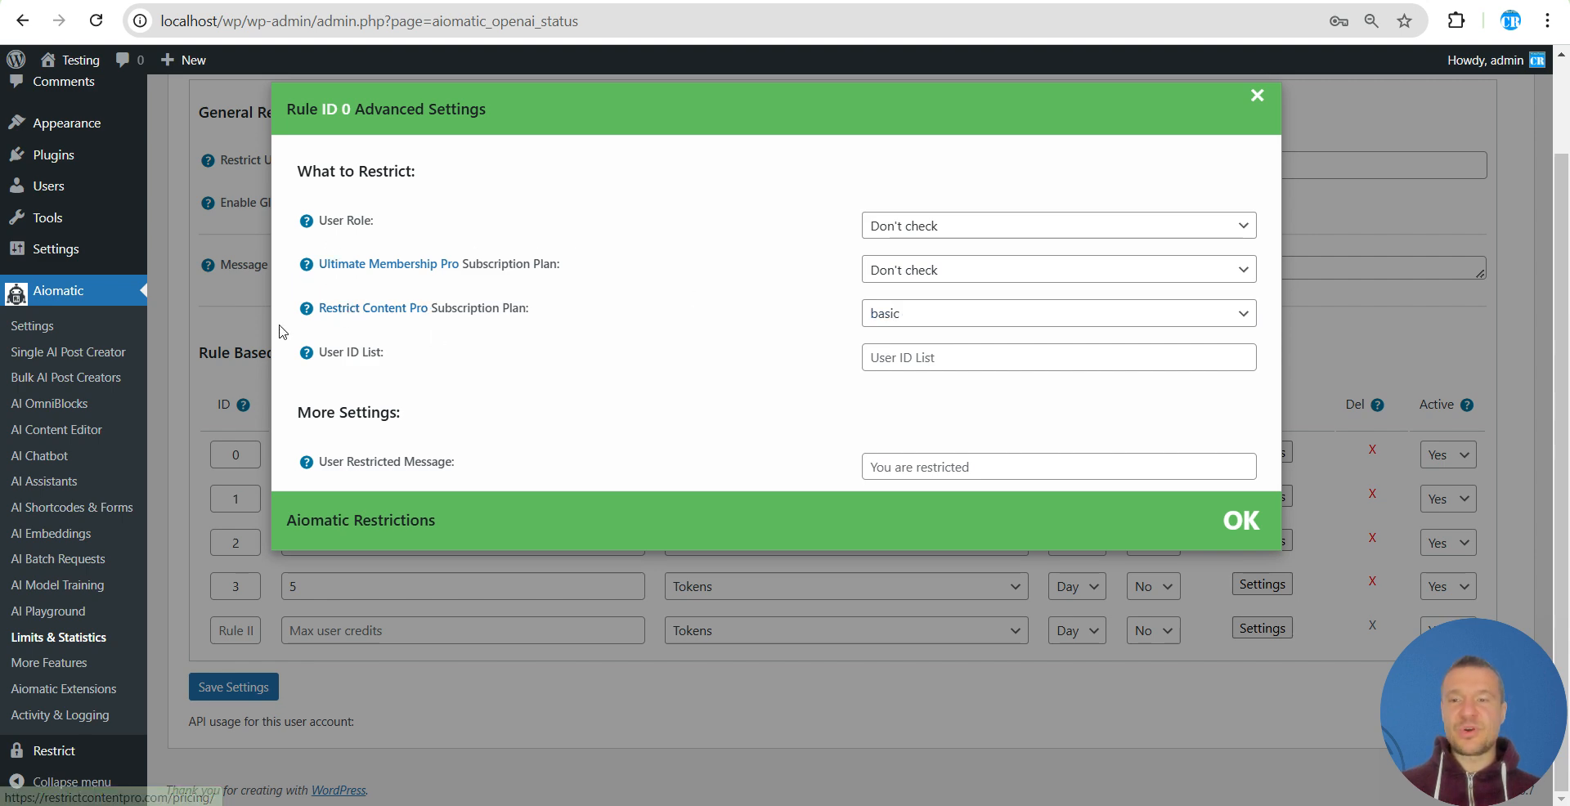
Set the time frame of rules 1, 2 and 3 to Month and save the settings.
left_click(247, 326)
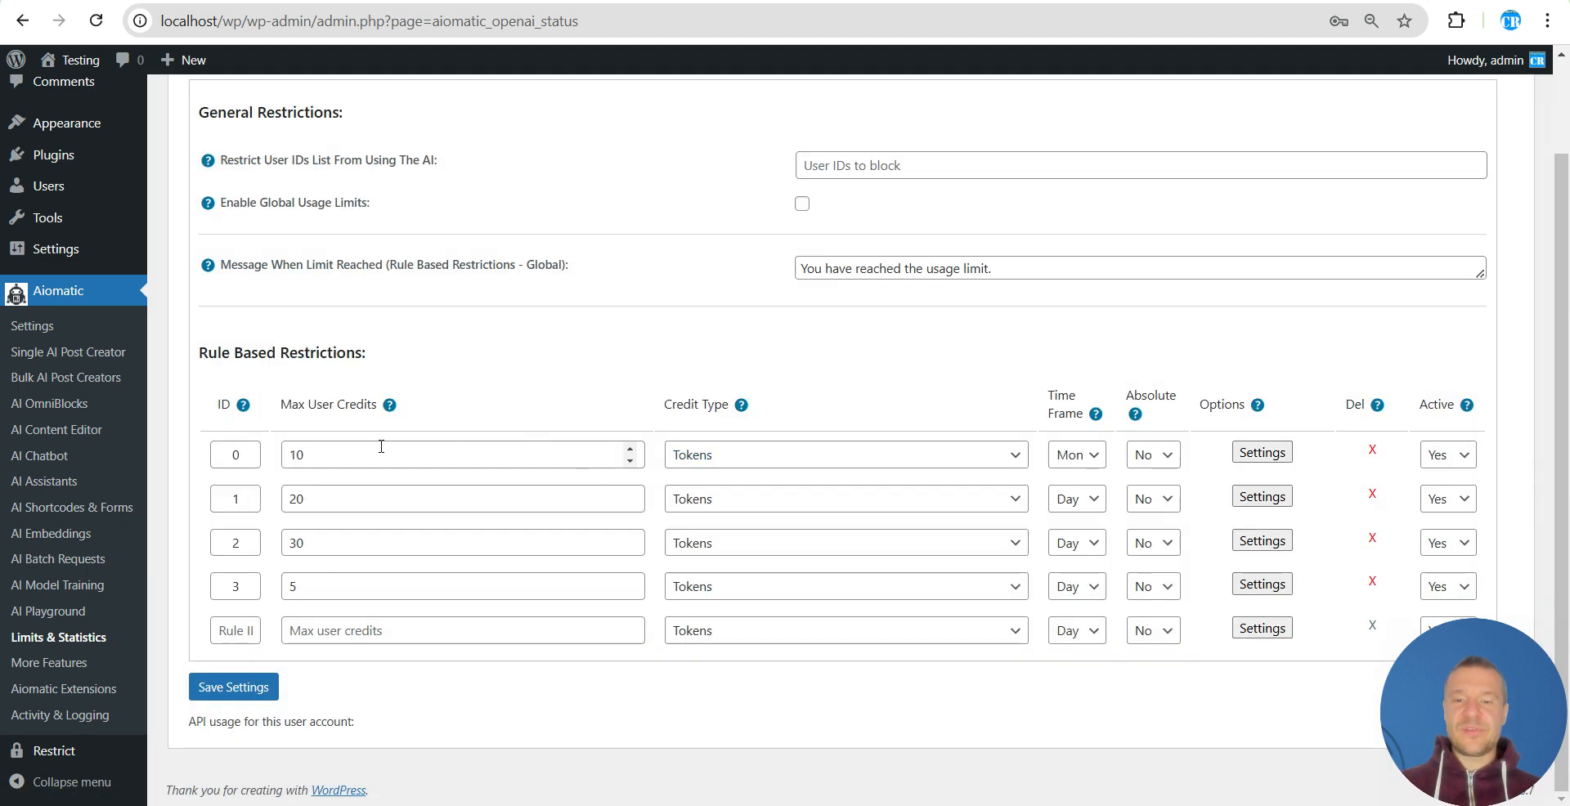
left_click_drag(319, 452, 284, 455)
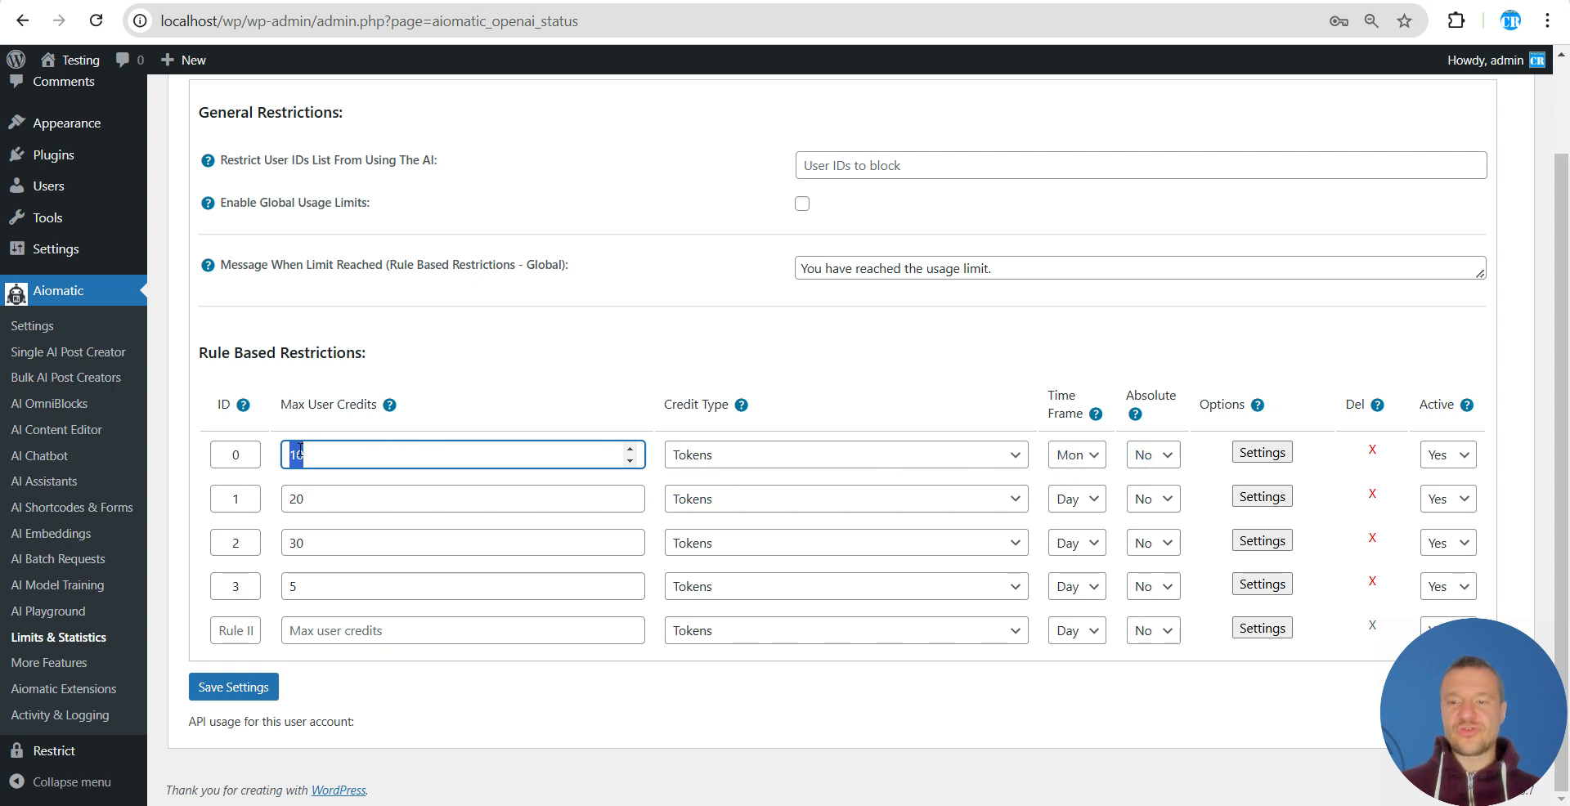
left_click(1067, 501)
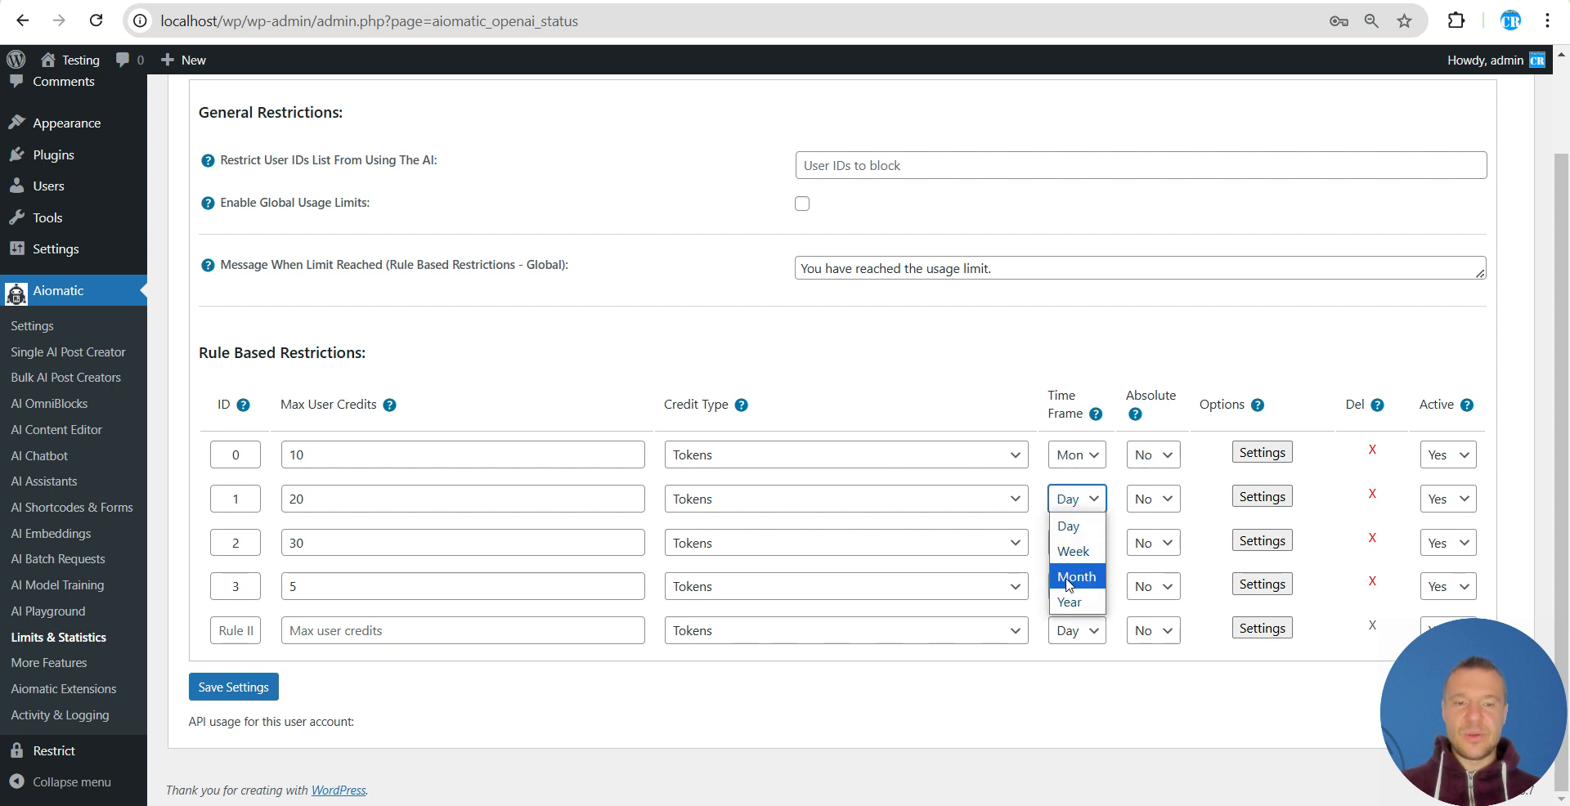
left_click(1072, 577)
left_click(1064, 545)
left_click(1076, 621)
left_click(1071, 586)
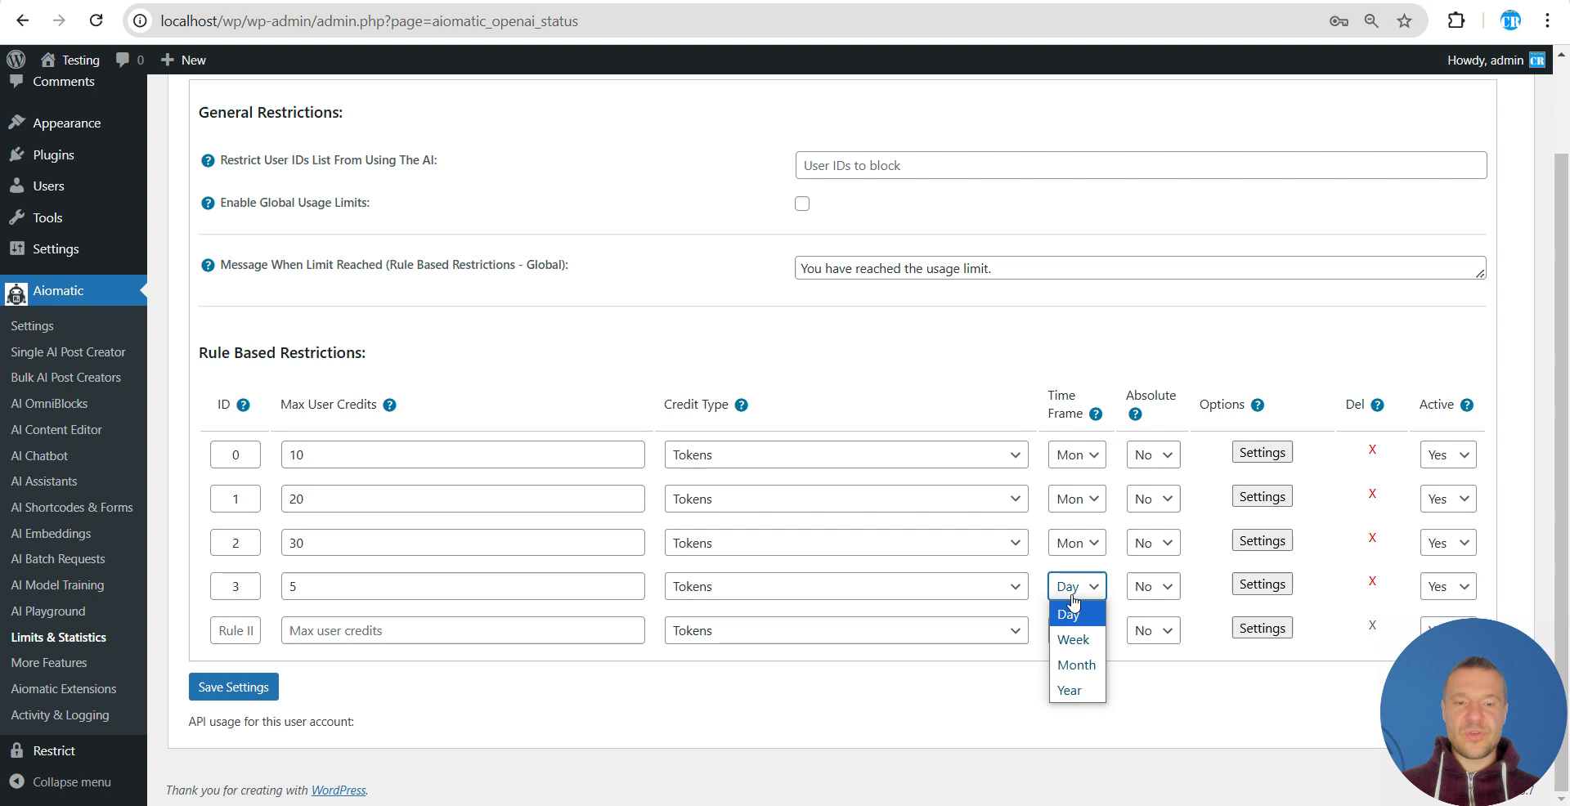
left_click(1076, 664)
left_click(263, 689)
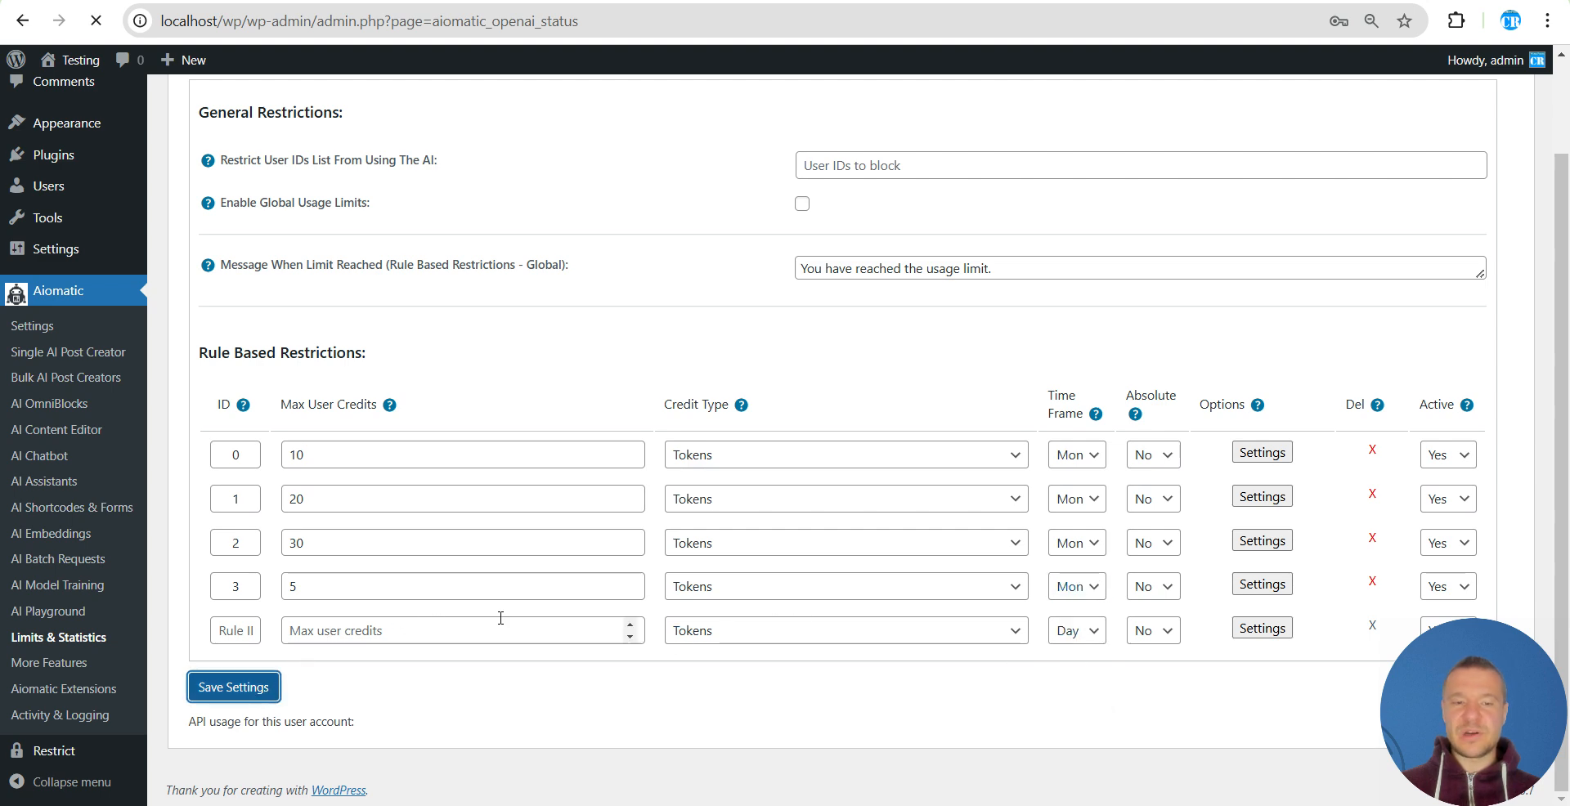
scroll(744, 511, "down", 2)
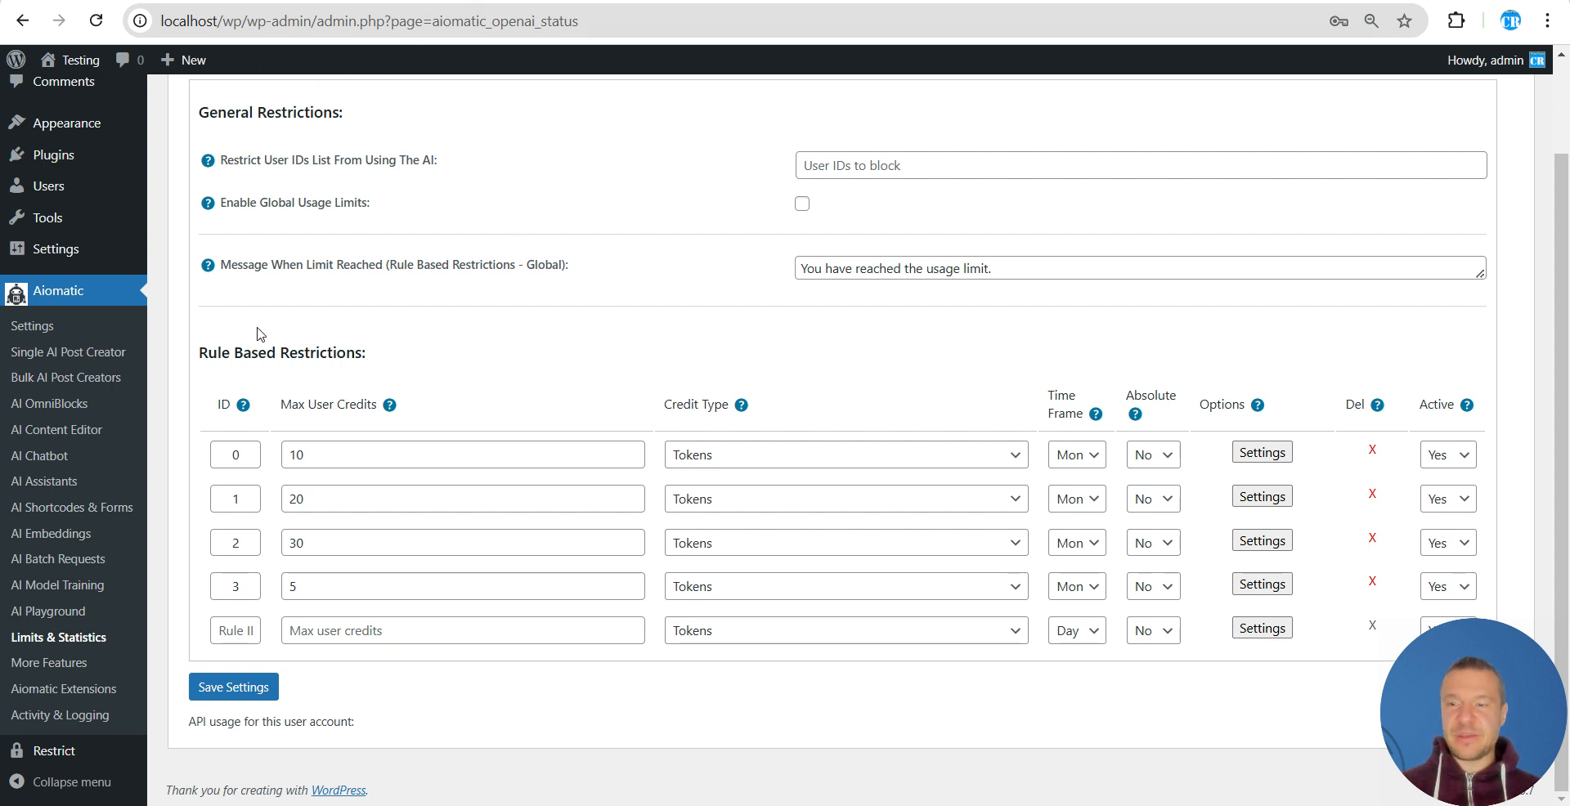
View the Aiomatic page on CodeCanyon and the Restrict Content Pro website, and return to the AI usage limits.
mouse_move(49, 756)
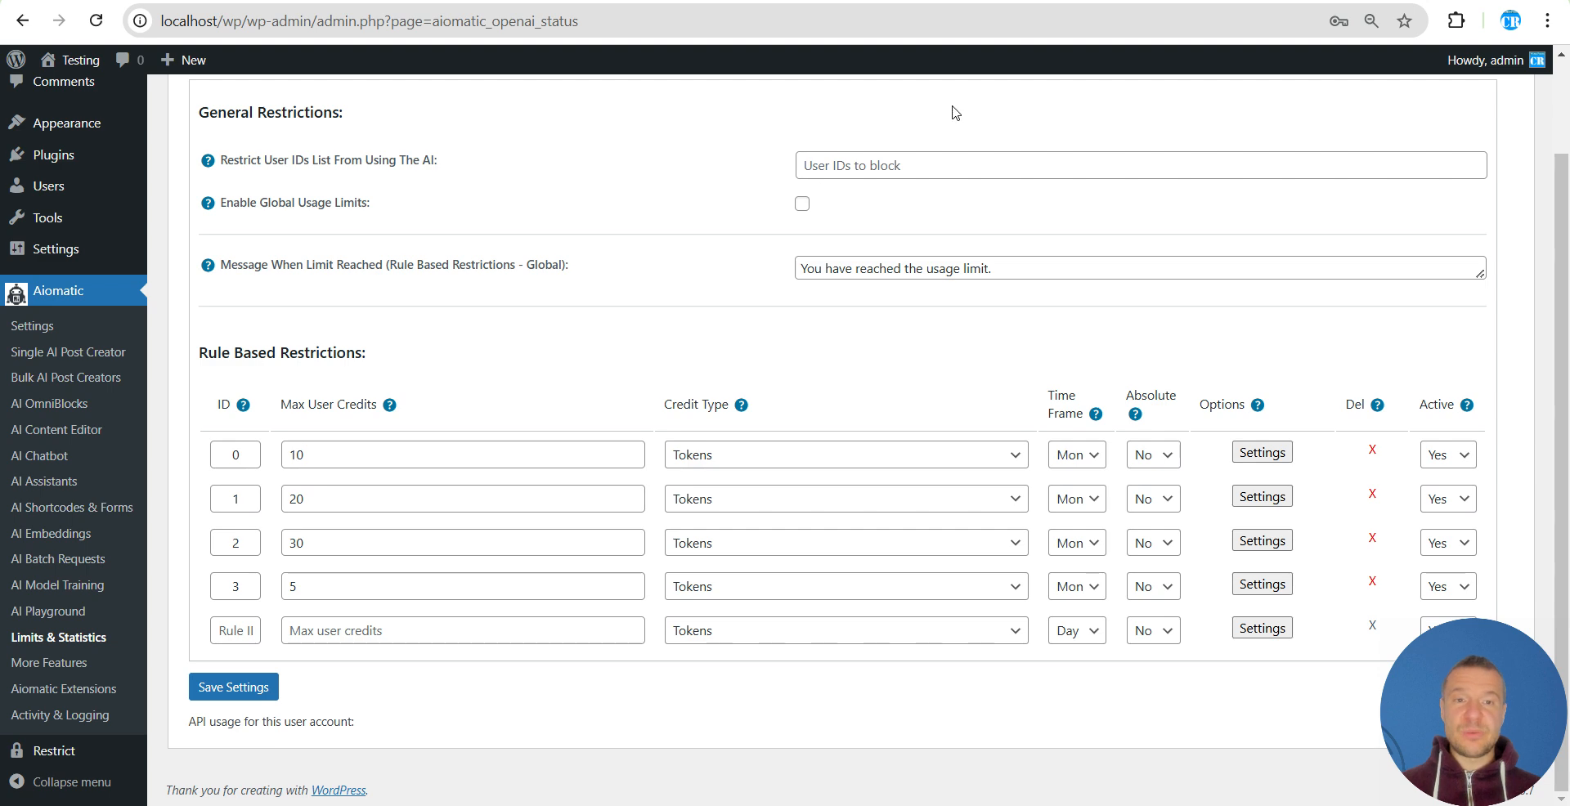
scroll(773, 422, "up", 2)
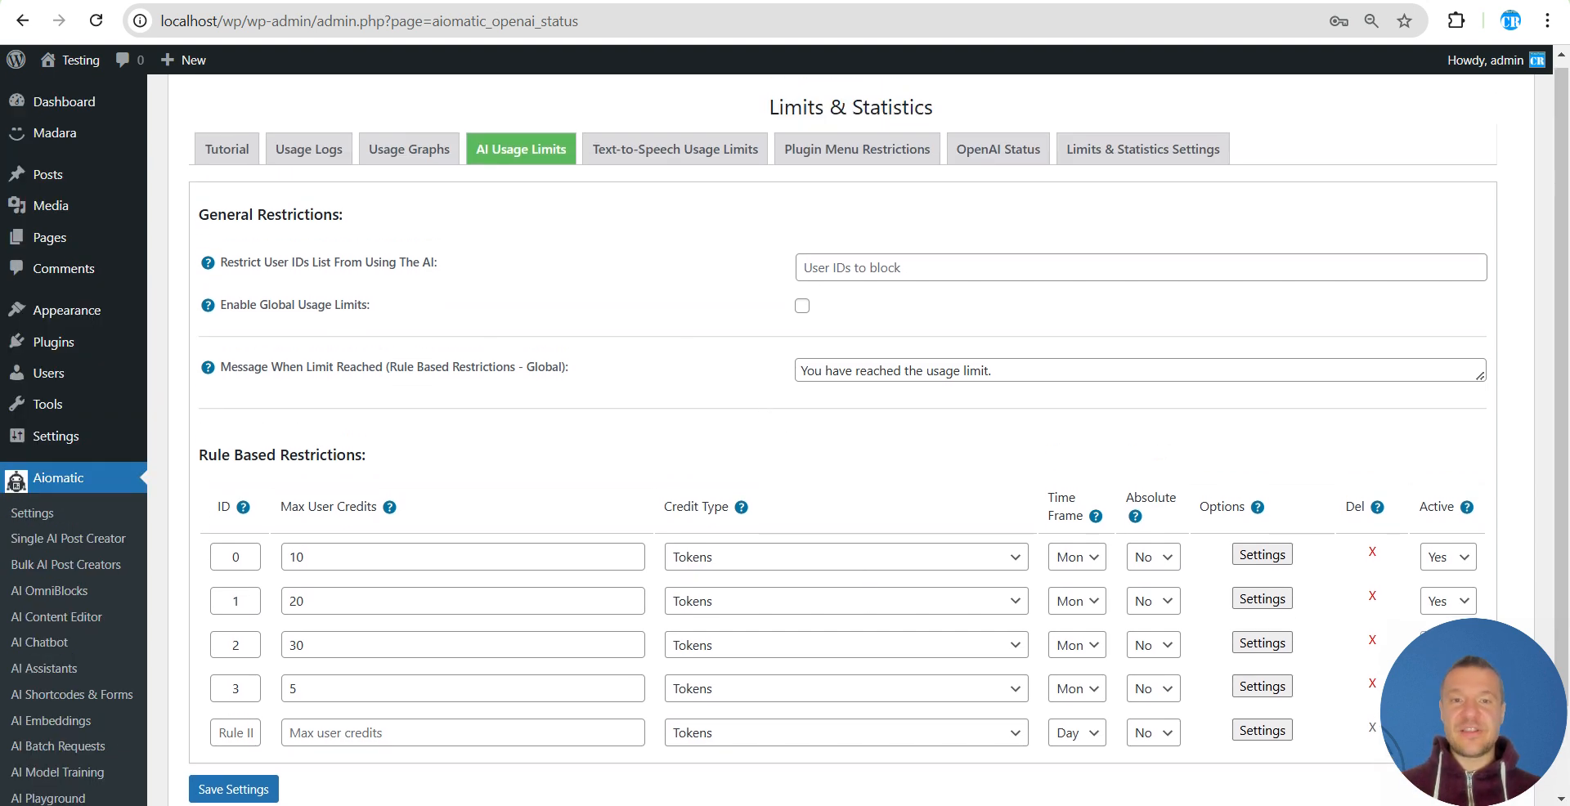
left_click(871, 2)
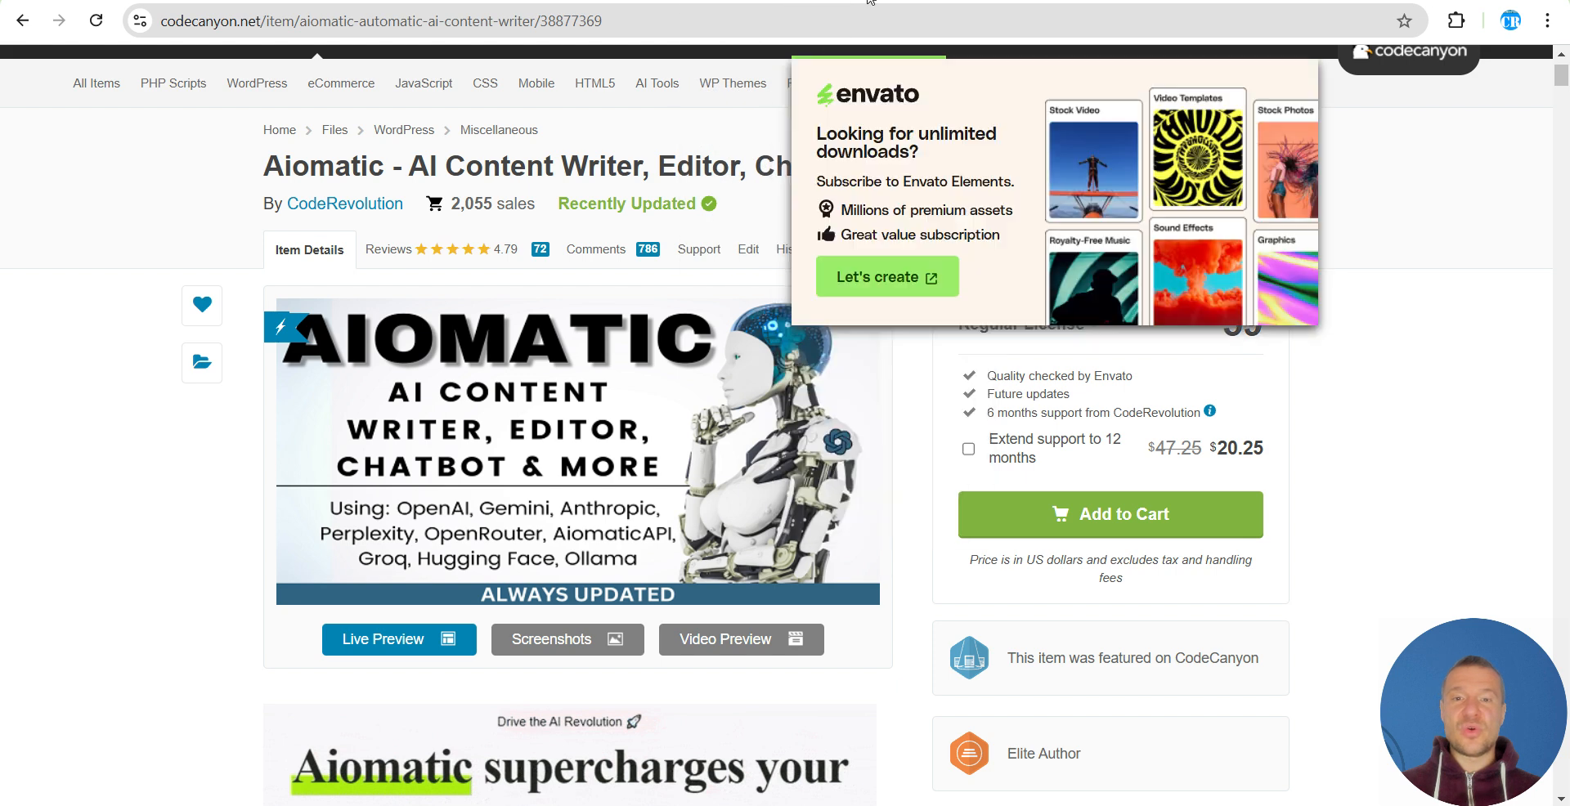
left_click(933, 1)
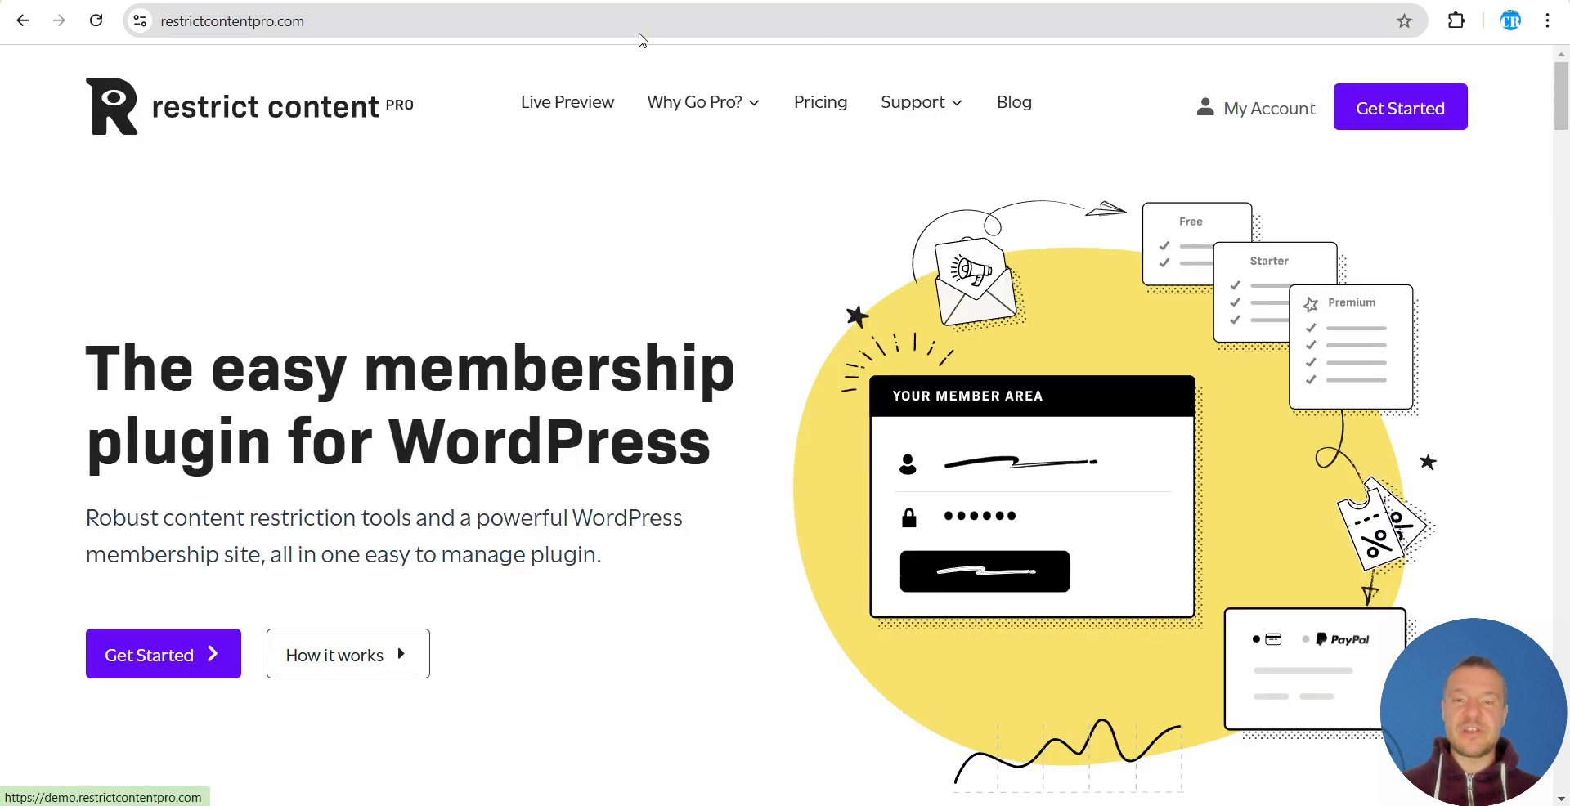
left_click(771, 4)
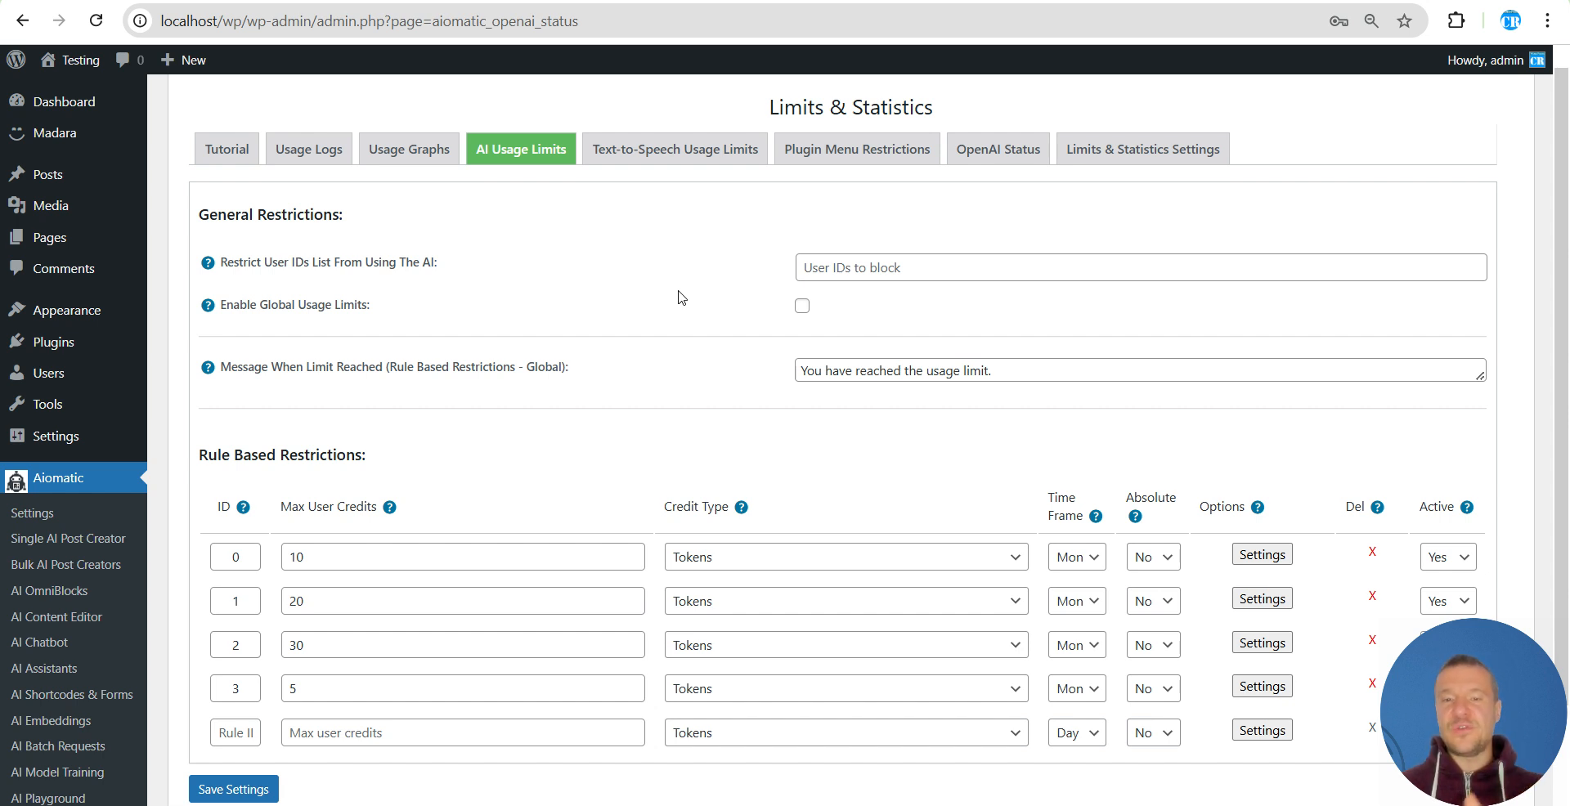
Enable global usage limits to review the restrictions for logged-in and not logged-in users, and disable them again.
left_click(802, 305)
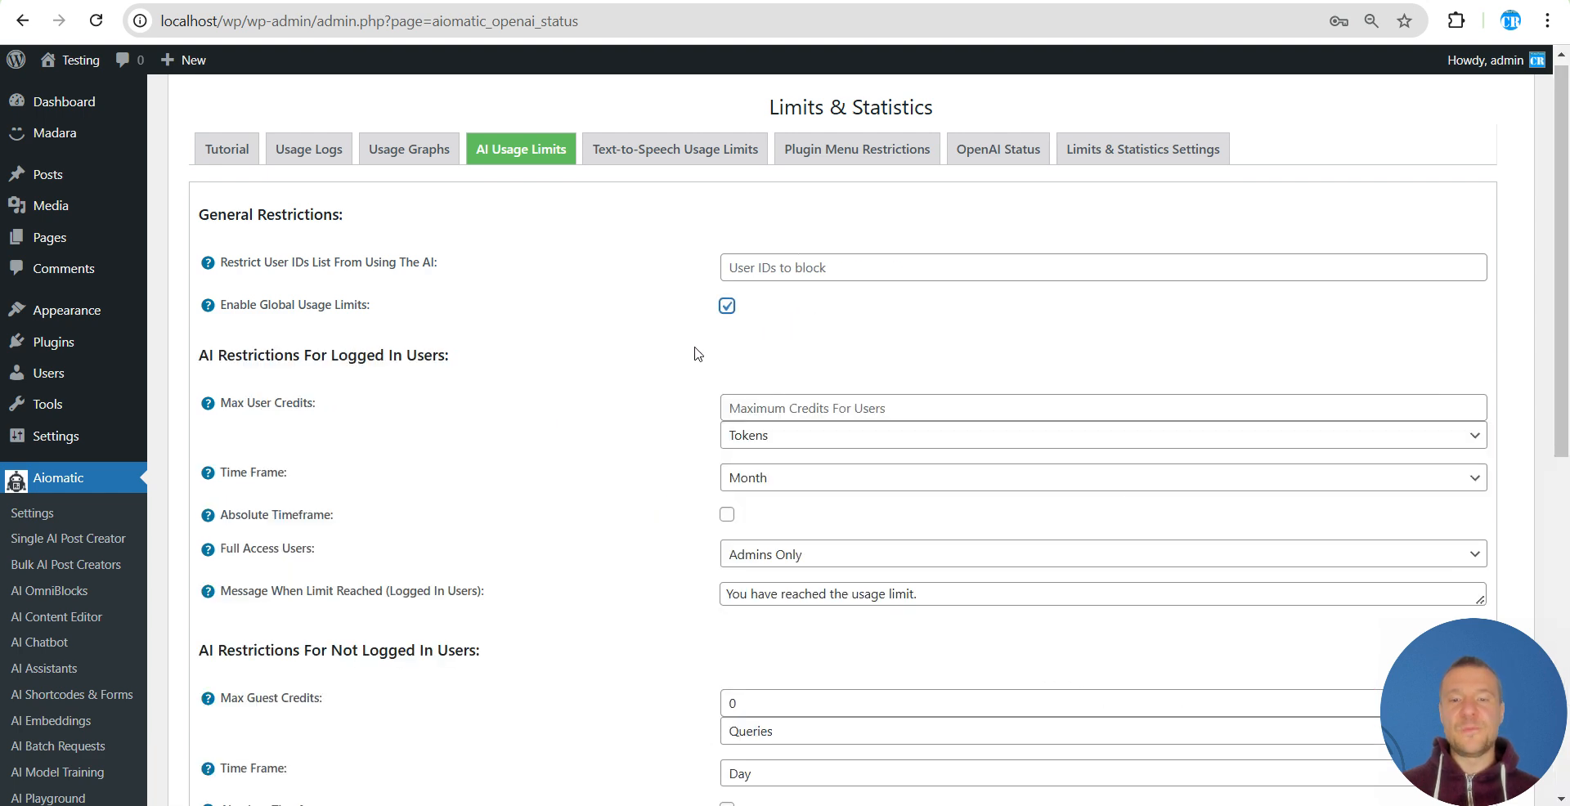
scroll(696, 353, "down", 3)
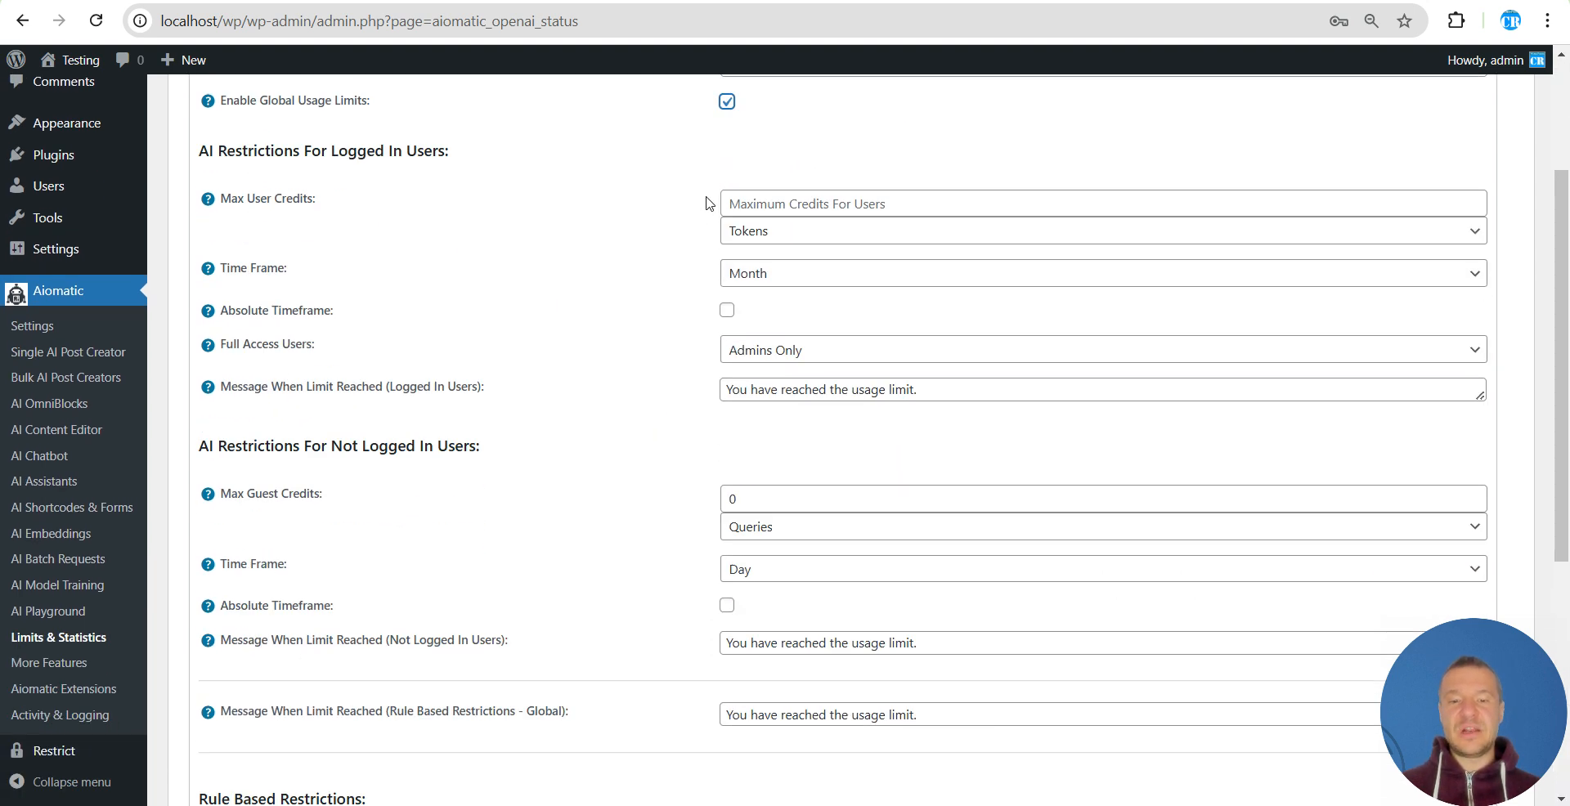
left_click(727, 103)
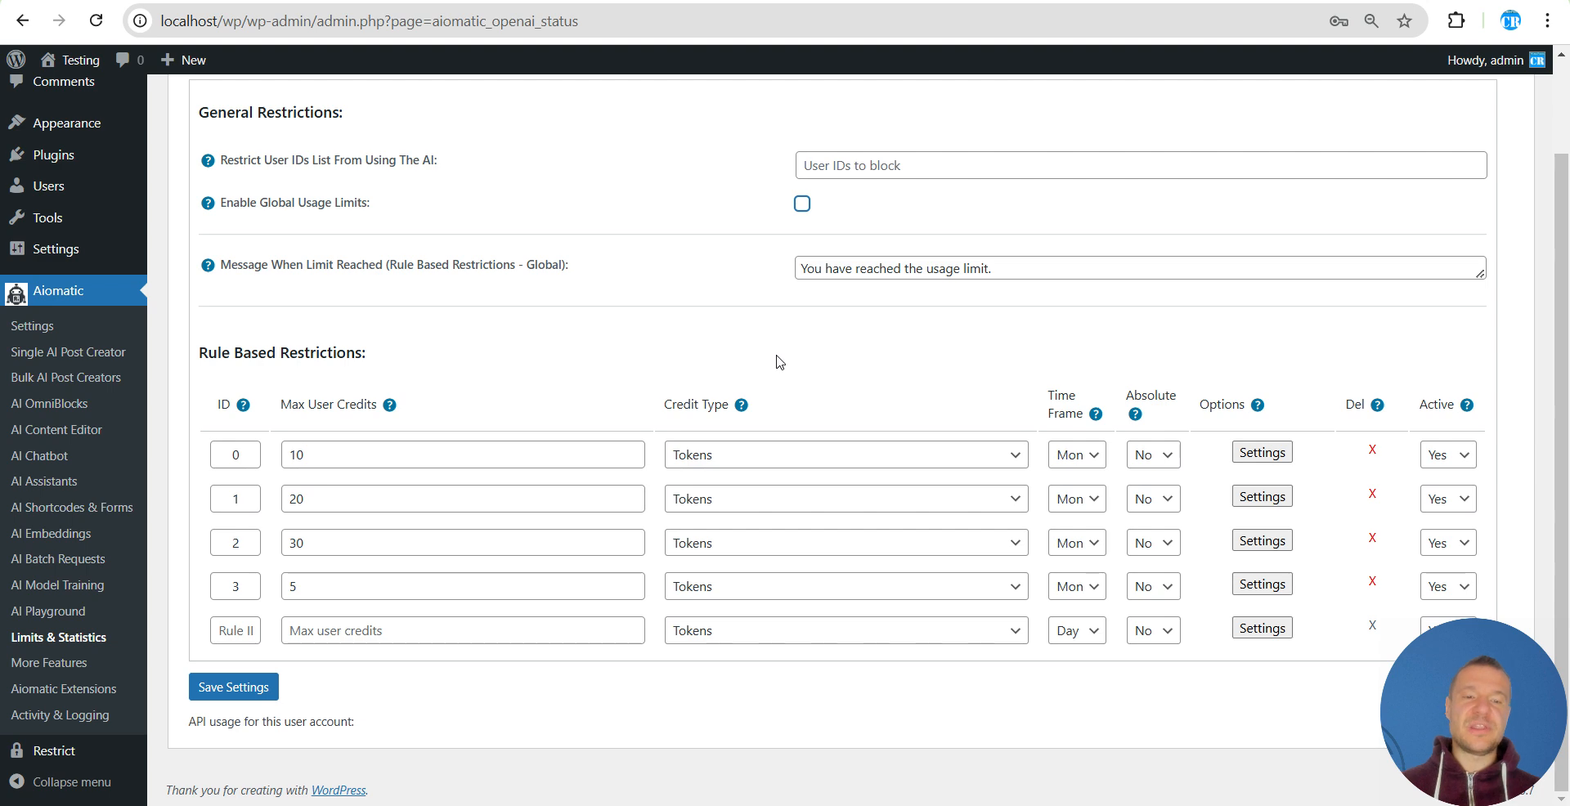
Open the advanced settings of rule ID 0 to review what it restricts.
left_click(1256, 456)
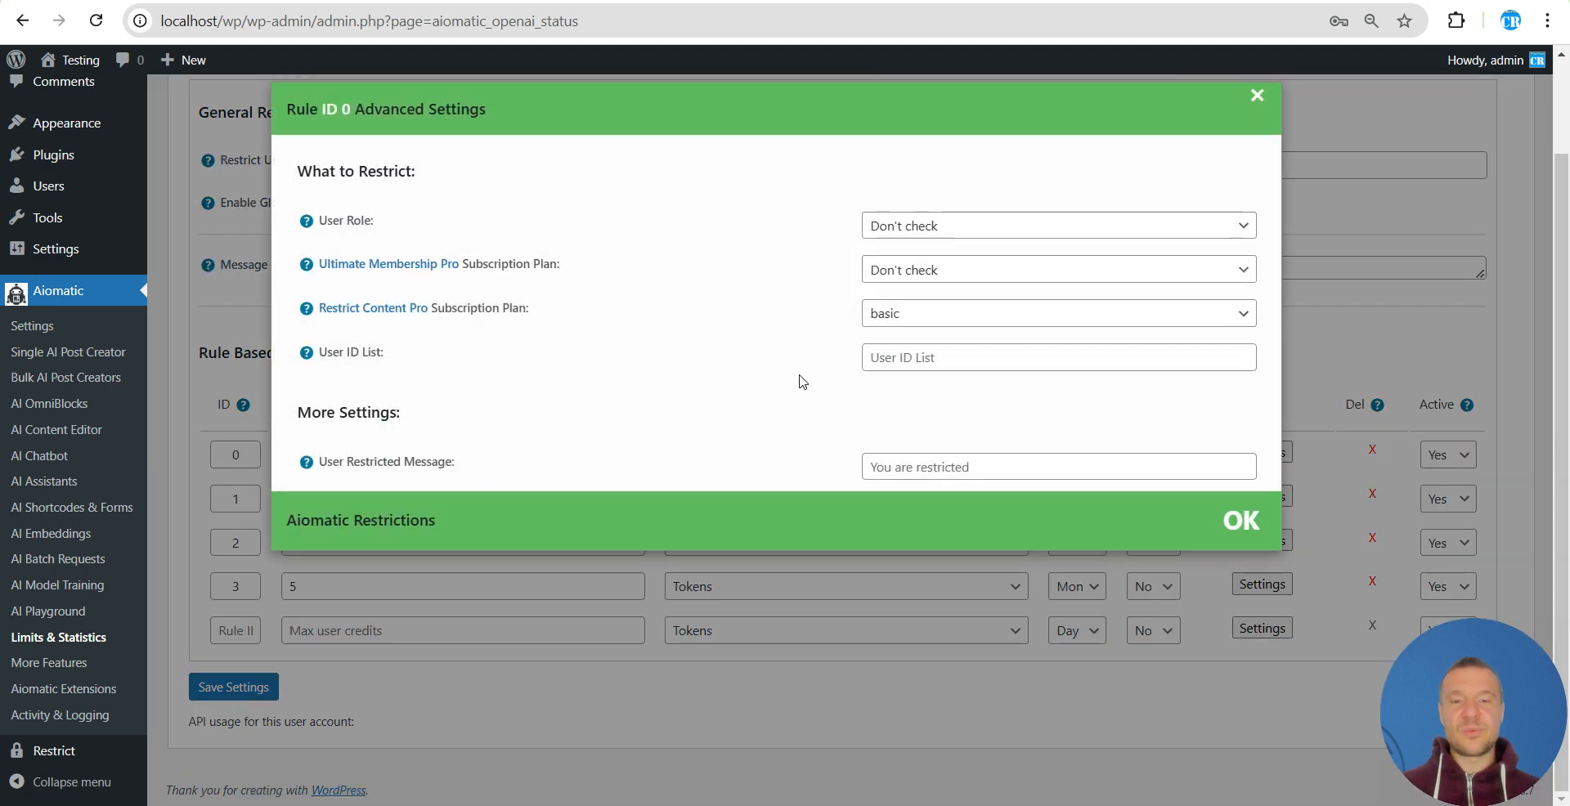